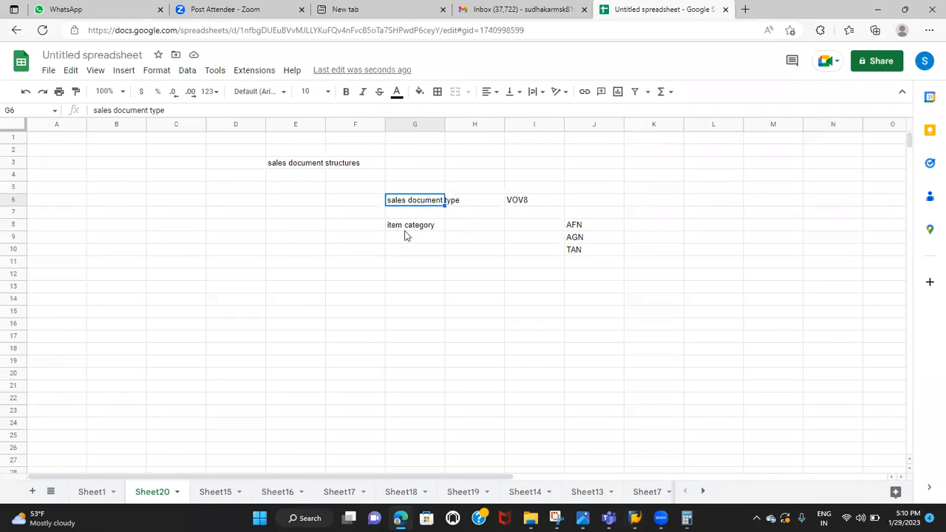
pyautogui.click(405, 231)
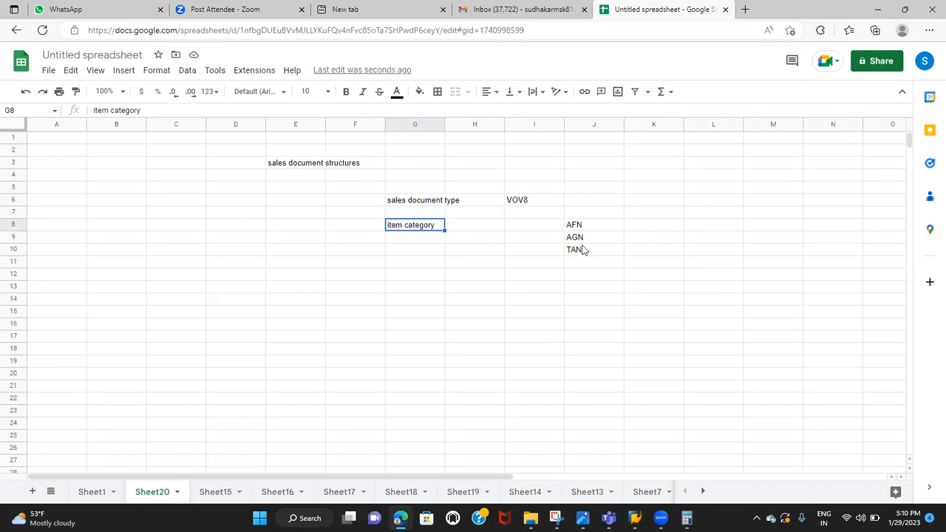
pyautogui.click(590, 223)
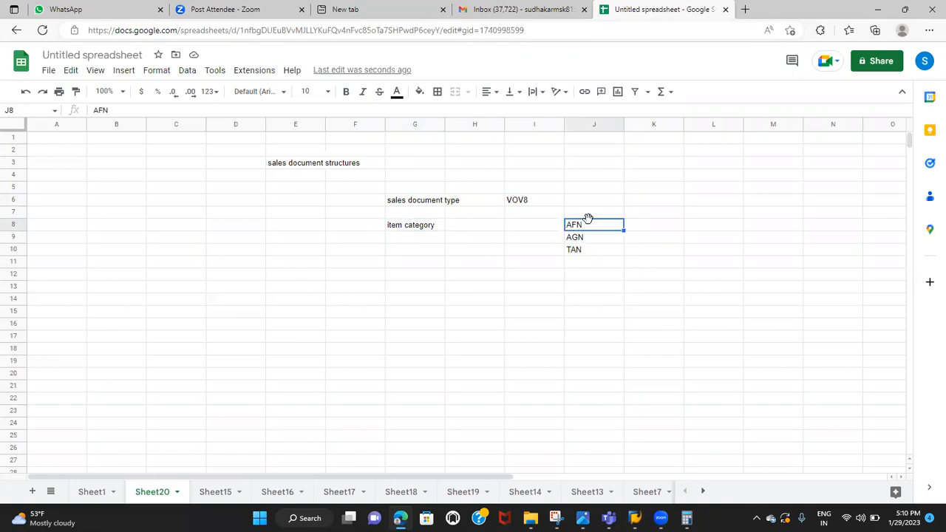
pyautogui.click(400, 222)
# Switch to SAP and open the SAP Customizing Implementation Guide through transaction SPRO
pyautogui.hotkey('alt', 'Tab')
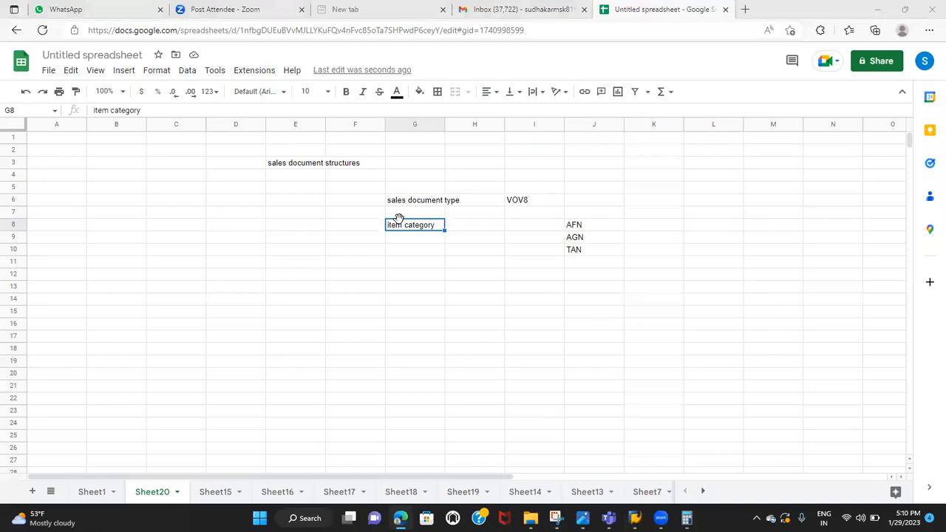
pyautogui.hotkey('alt', 'Tab')
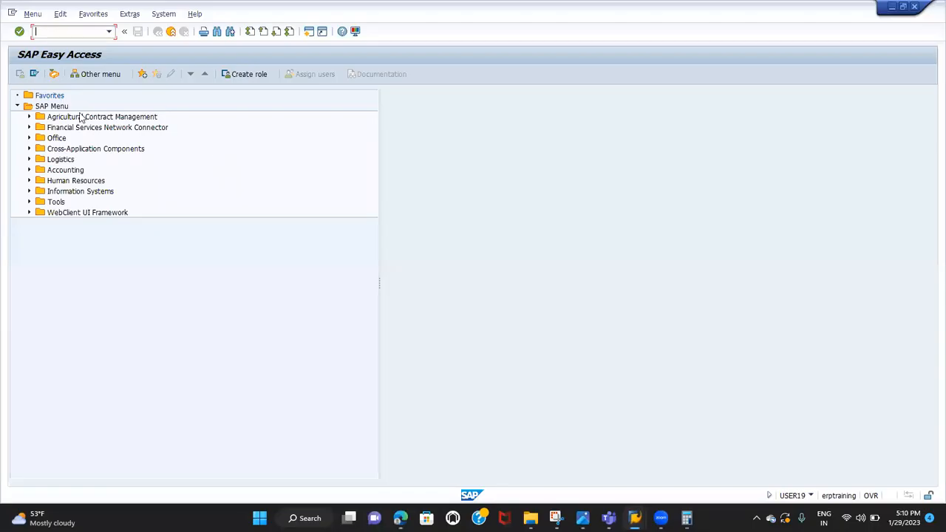
pyautogui.write('SPRO')
pyautogui.press('Return')
pyautogui.click(66, 77)
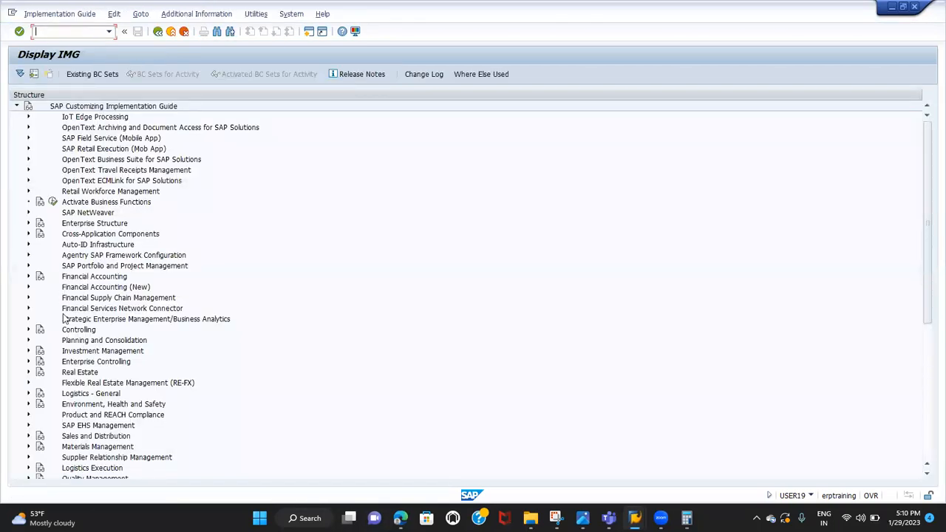
# Open the Define Item Categories activity under Sales and Distribution, Sales, Sales Documents, Sales Document Item
pyautogui.scroll(-7, 62, 266)
pyautogui.click(28, 223)
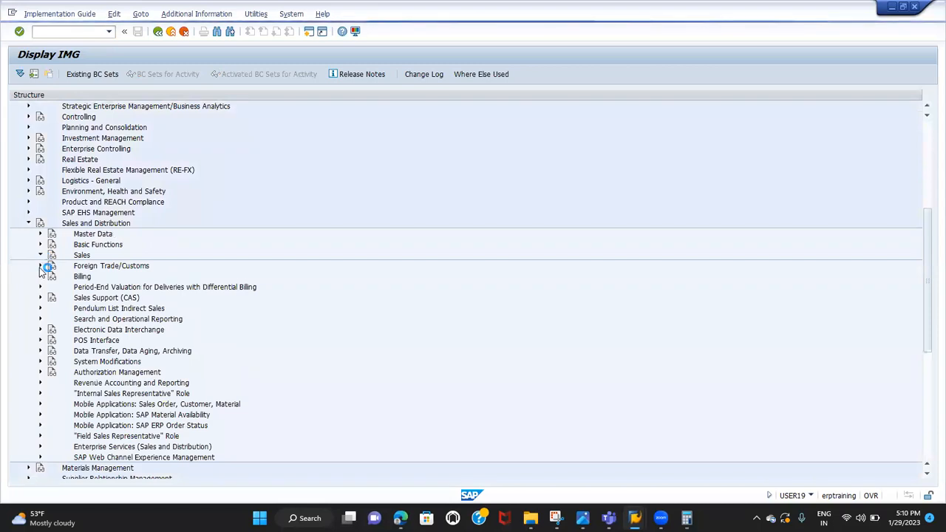
pyautogui.click(40, 256)
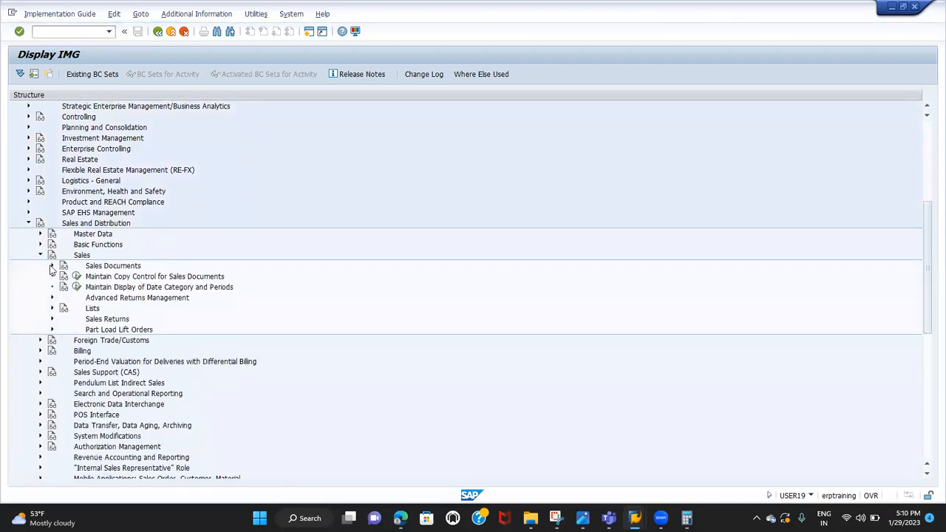
pyautogui.click(52, 266)
pyautogui.click(64, 287)
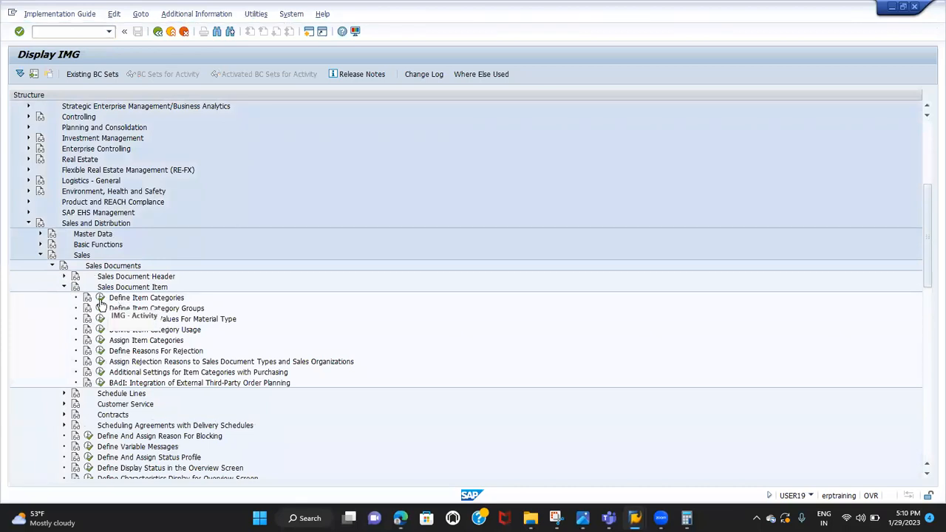
pyautogui.click(100, 298)
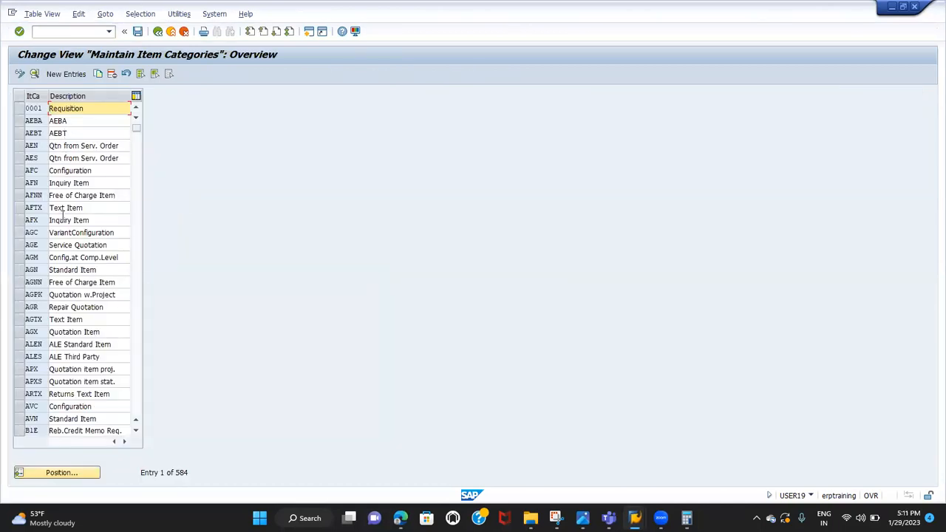
# Switch to the Google Sheets spreadsheet and enter VOV7 in cell I8 for the item category
pyautogui.hotkey('alt', 'Tab')
pyautogui.hotkey('alt', 'Tab')
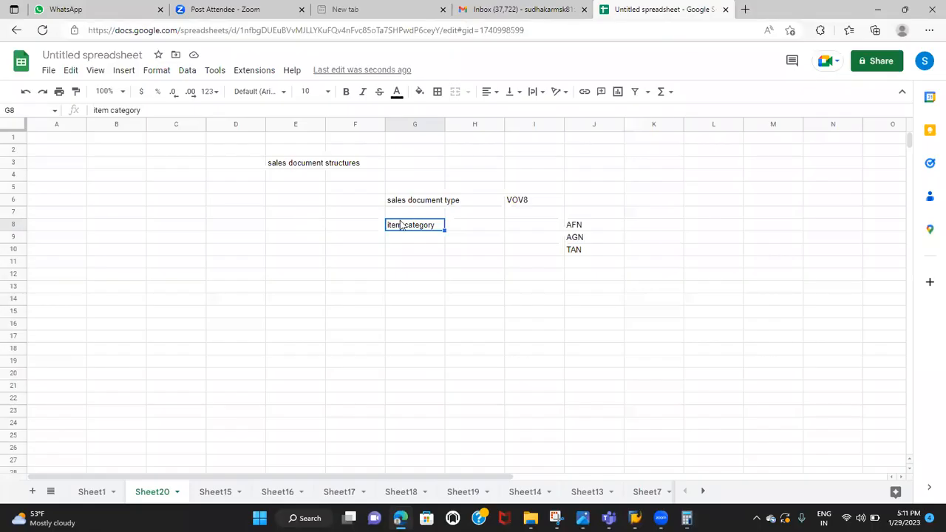
pyautogui.click(519, 230)
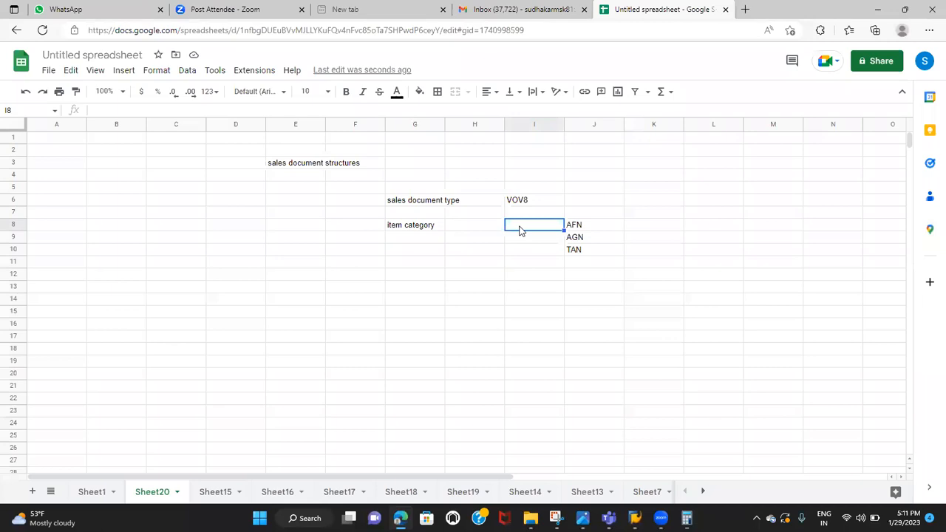
pyautogui.write('VOV7')
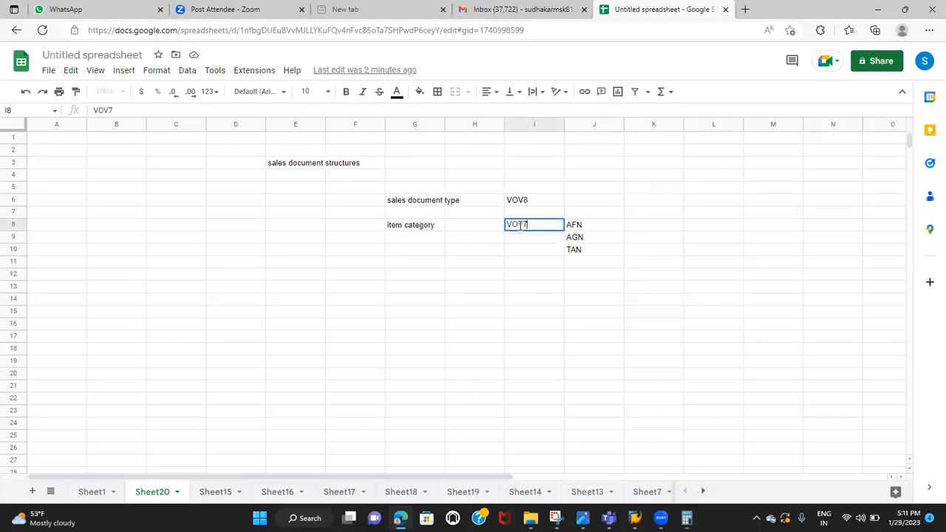
pyautogui.click(516, 271)
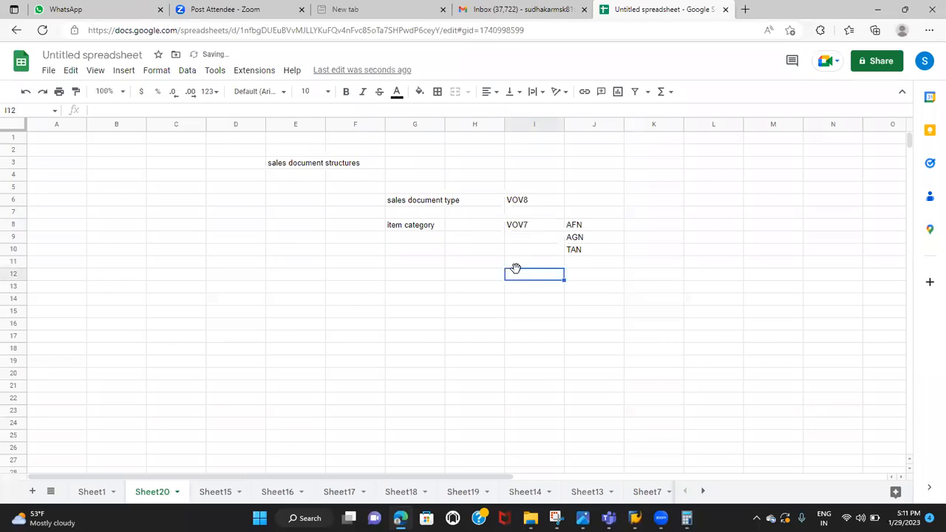
# Return to SAP, position the item category list at AFN, and mark the AFN and AGN entries
pyautogui.hotkey('alt', 'Tab')
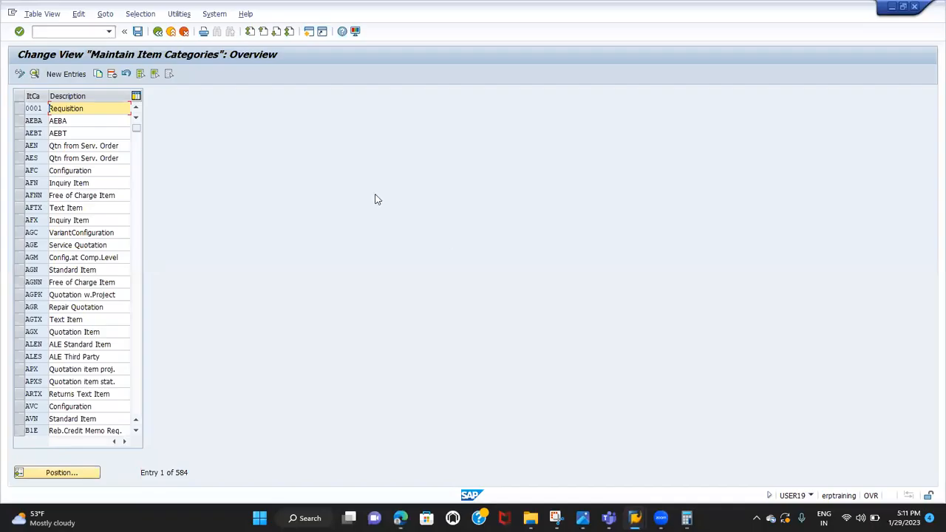
pyautogui.click(68, 474)
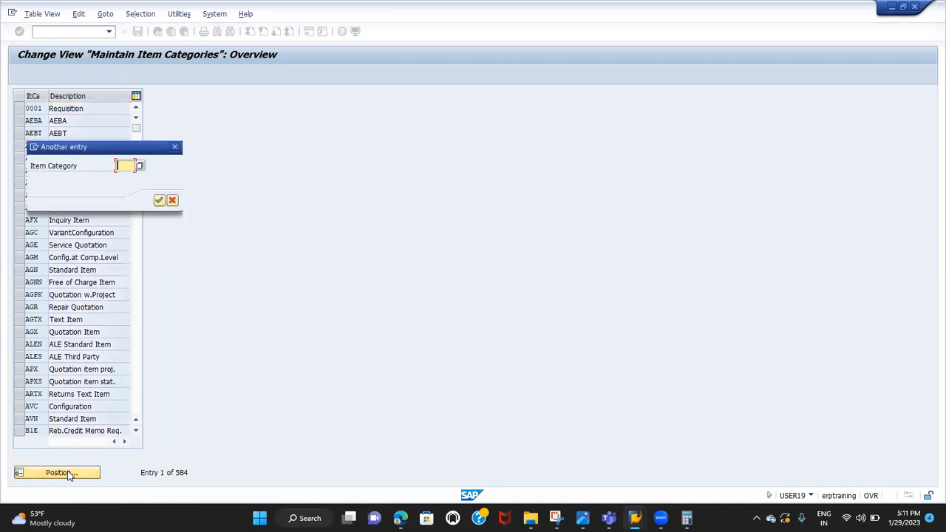
pyautogui.write('AFN')
pyautogui.press('Return')
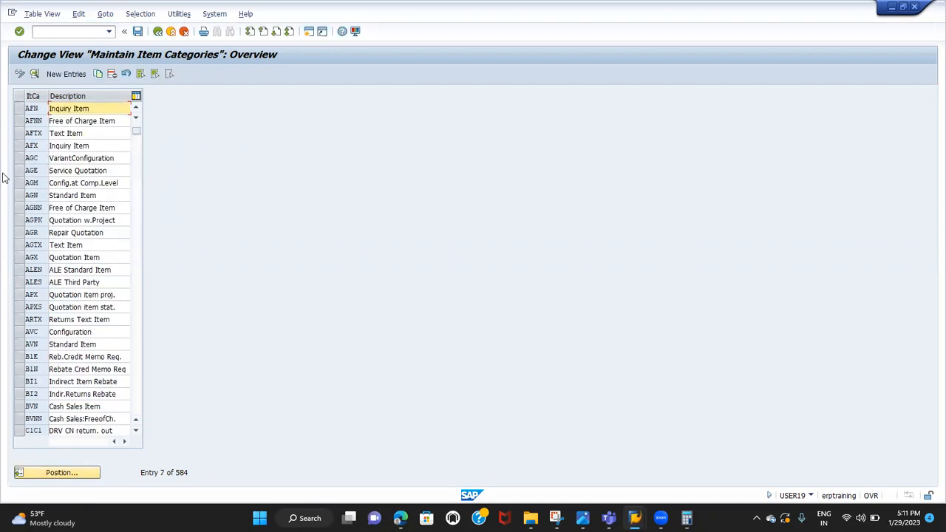
pyautogui.click(20, 109)
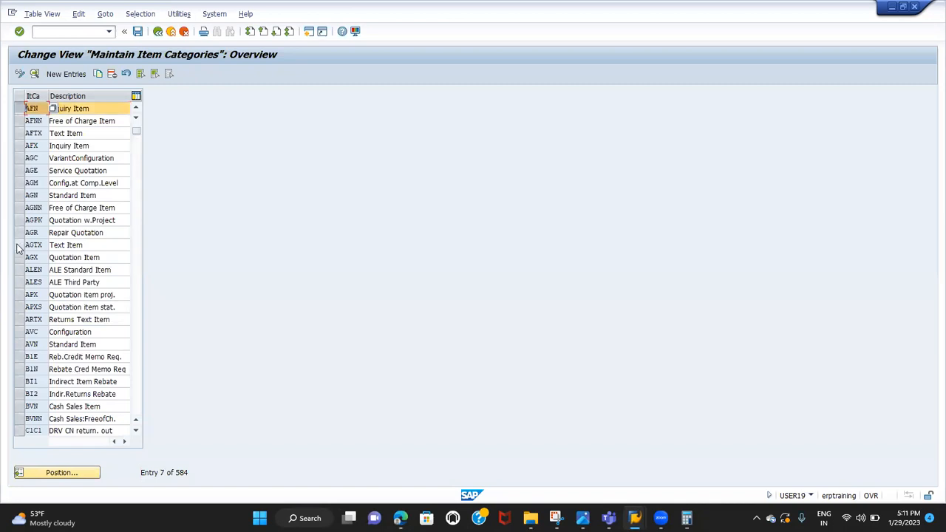
# Position the list at item category TAN, mark it as well, and open the details of the marked entries
pyautogui.click(48, 472)
pyautogui.write('TAN')
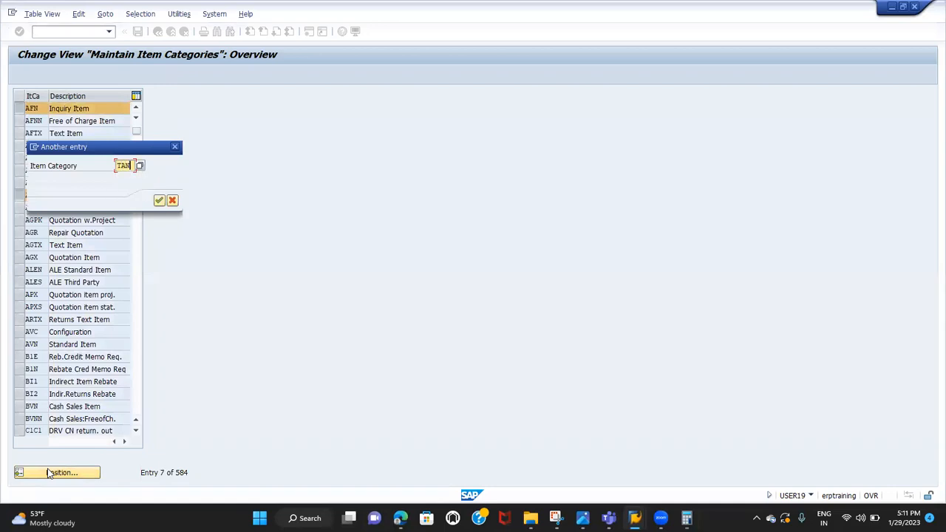
pyautogui.press('Return')
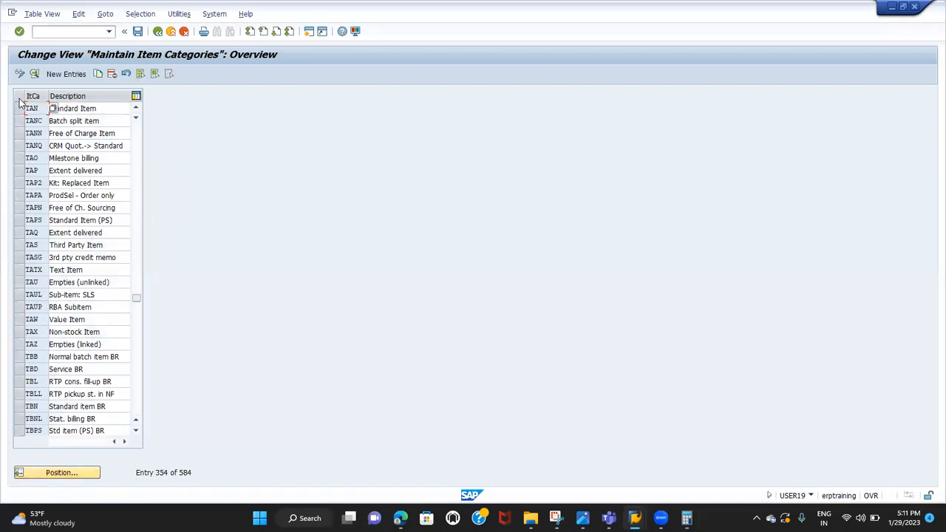
pyautogui.click(22, 108)
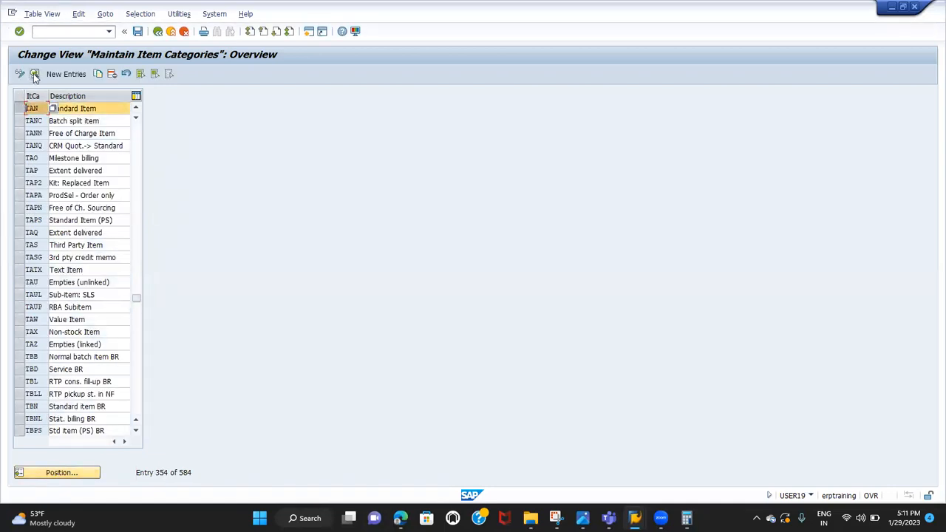
pyautogui.click(33, 73)
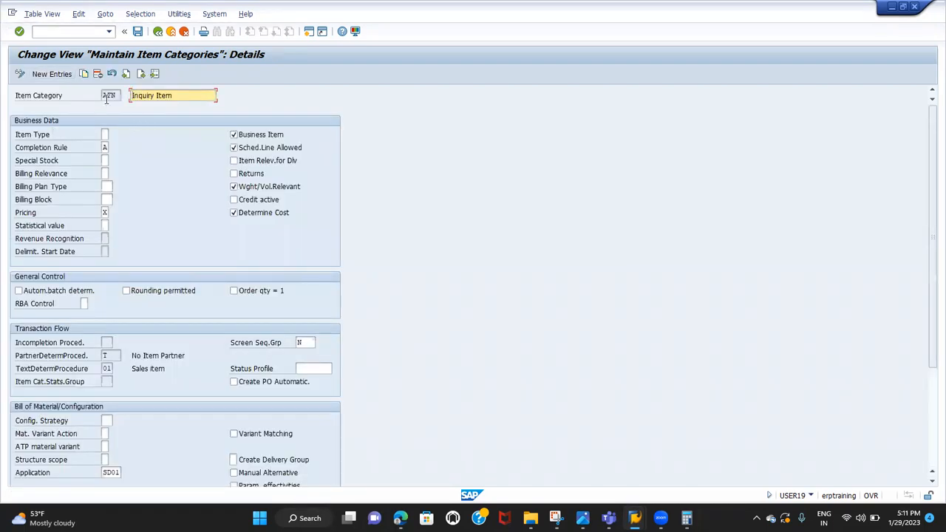
# Page back and forth through the details of item categories AFN, AGN and TAN, comparing their settings and ending on TAN
pyautogui.doubleClick(108, 95)
pyautogui.click(142, 74)
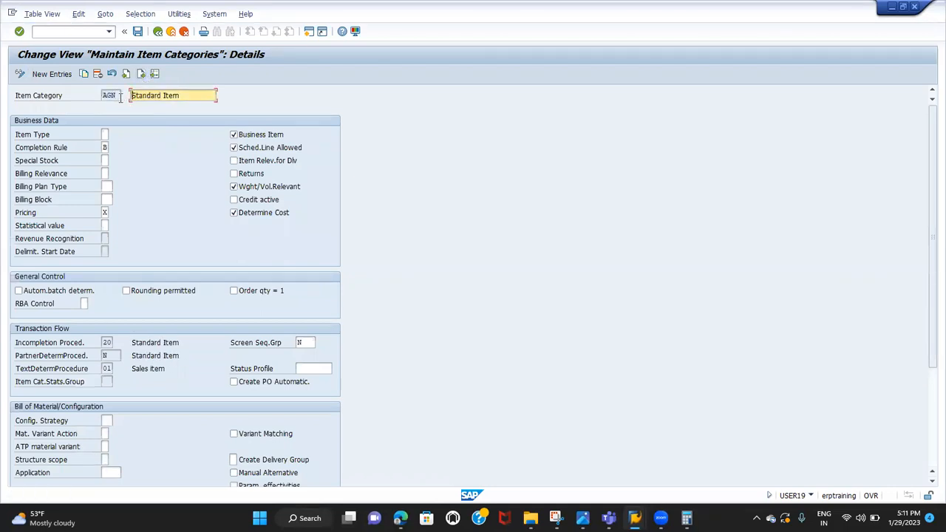
pyautogui.moveTo(113, 96); pyautogui.dragTo(125, 96)
pyautogui.click(140, 75)
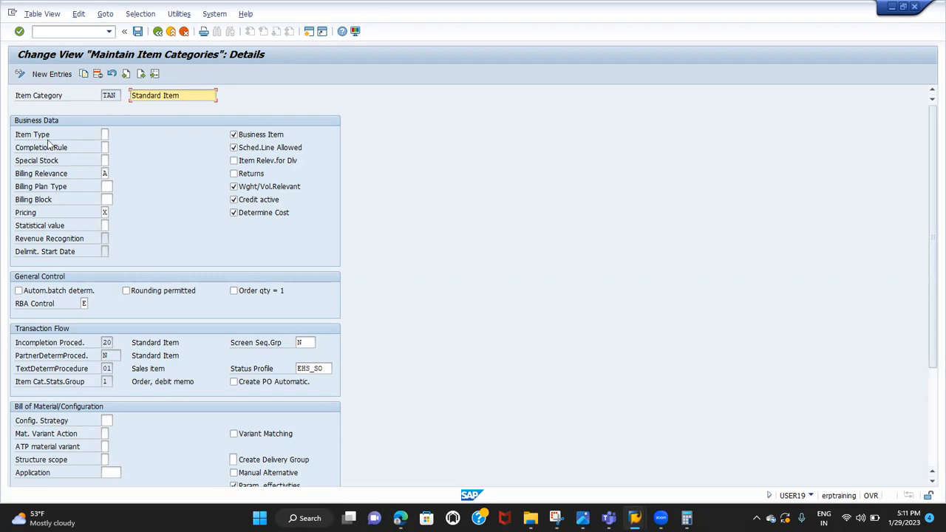
pyautogui.click(107, 131)
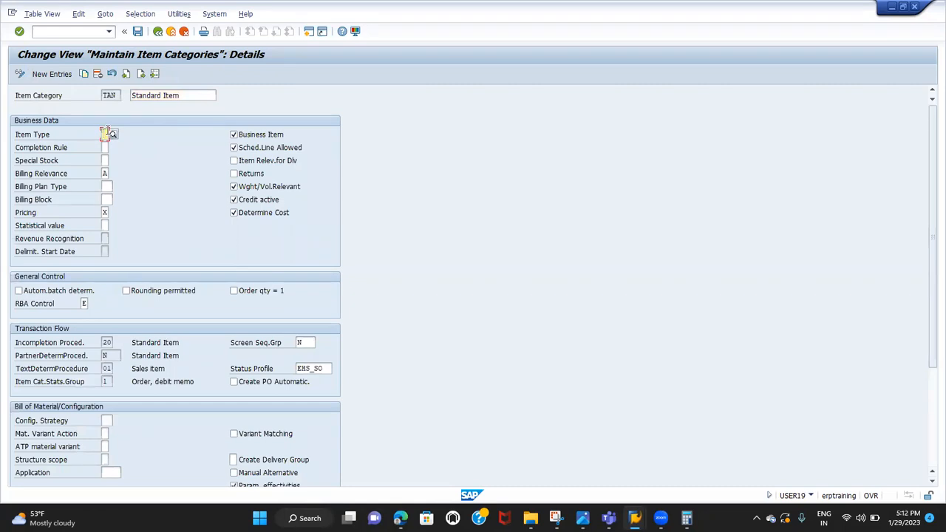
pyautogui.click(43, 138)
pyautogui.click(126, 75)
pyautogui.click(126, 74)
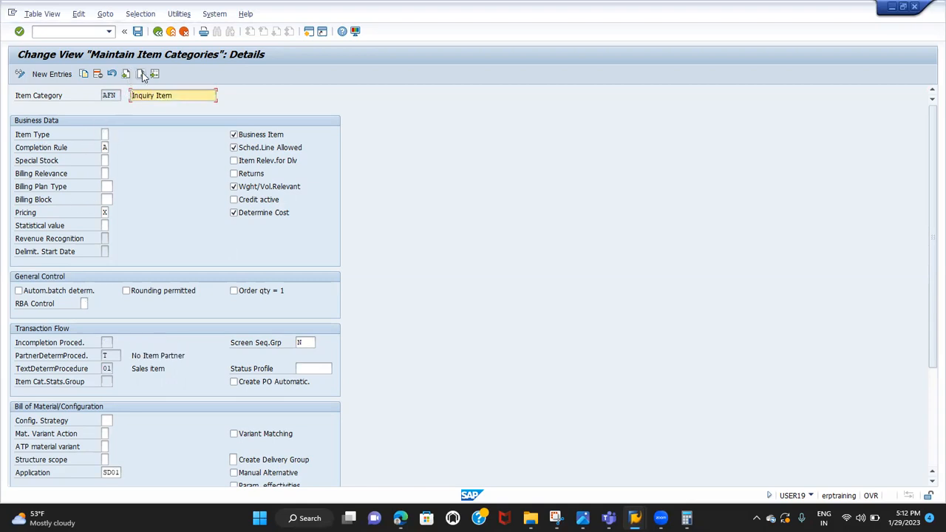
pyautogui.click(141, 73)
pyautogui.click(141, 72)
pyautogui.click(142, 74)
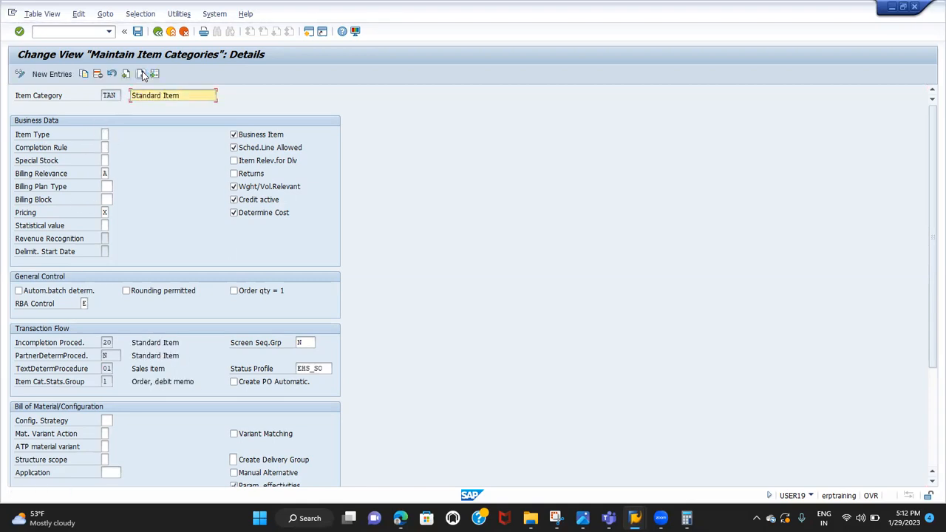
# Examine the selectable item types for item category TAN, including Standard, Value and Text Item, and close the list without choosing one
pyautogui.click(24, 139)
pyautogui.click(107, 134)
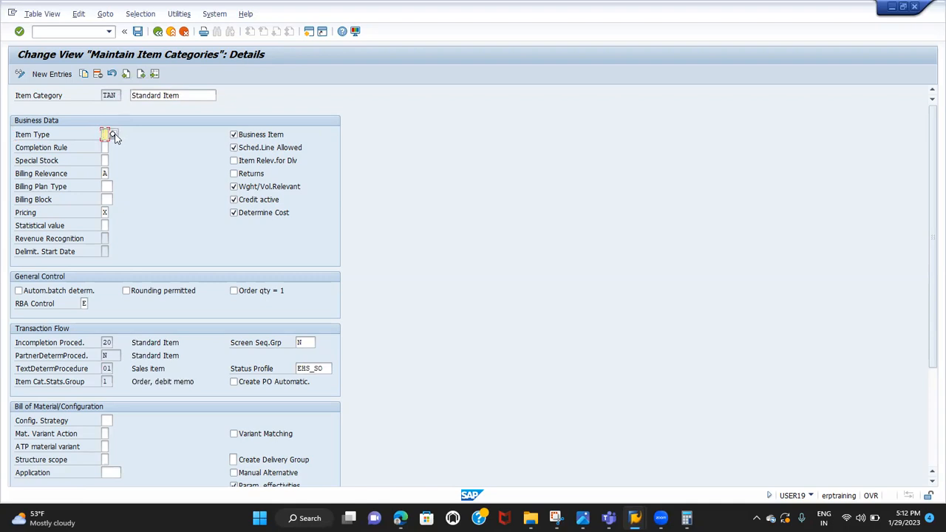
pyautogui.click(113, 134)
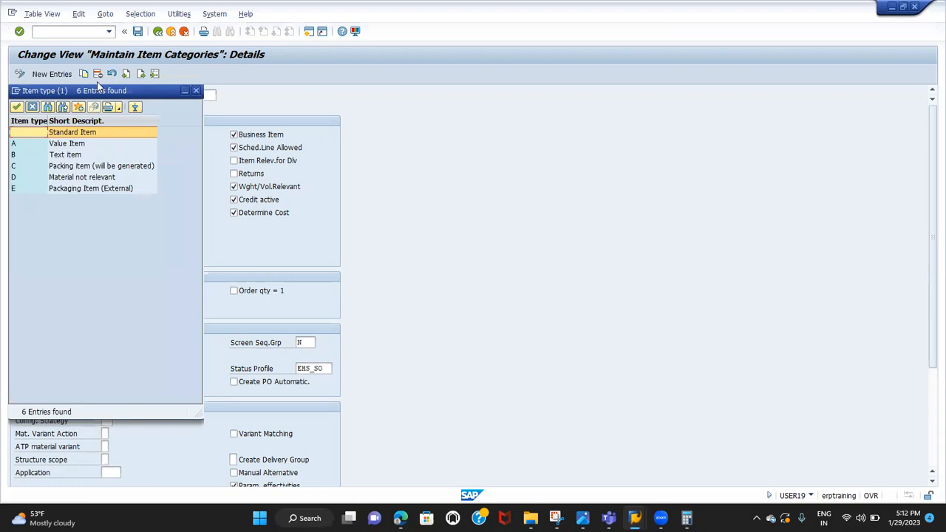
pyautogui.moveTo(123, 90); pyautogui.dragTo(357, 53)
pyautogui.click(294, 110)
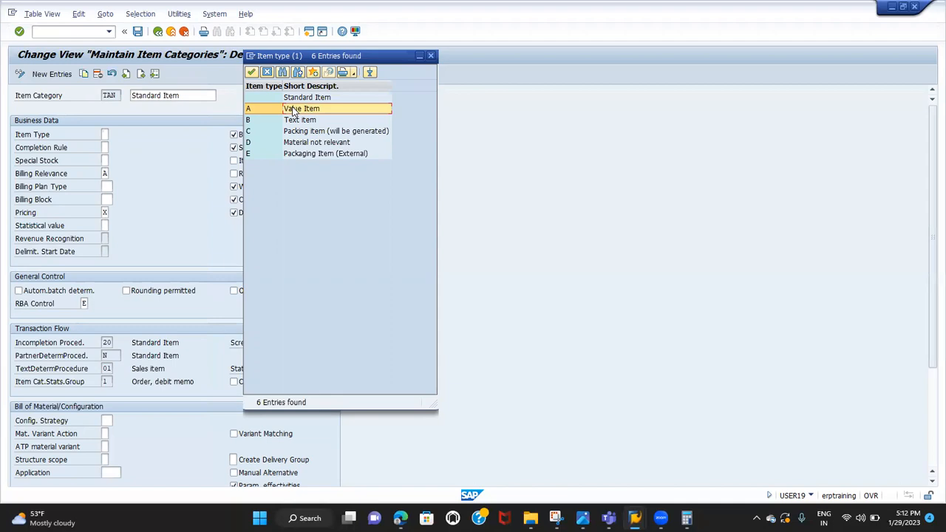
pyautogui.click(293, 123)
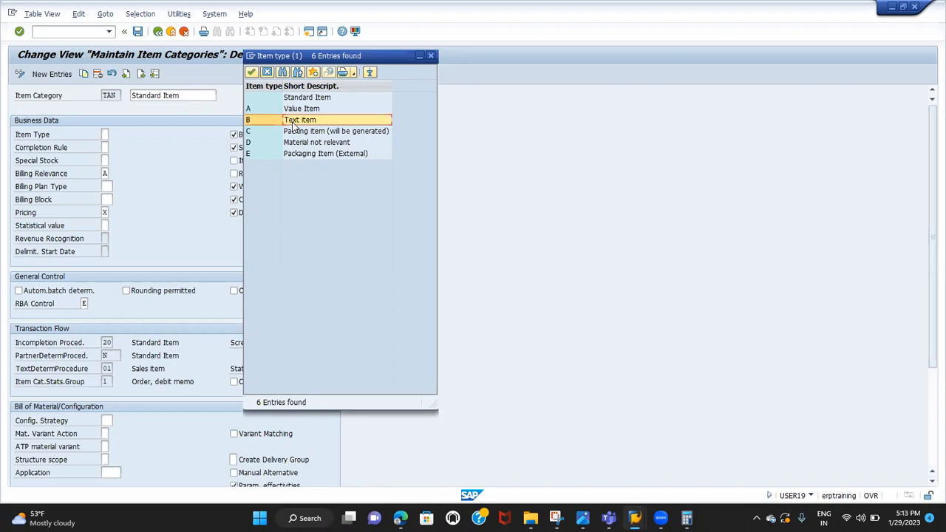
pyautogui.click(306, 98)
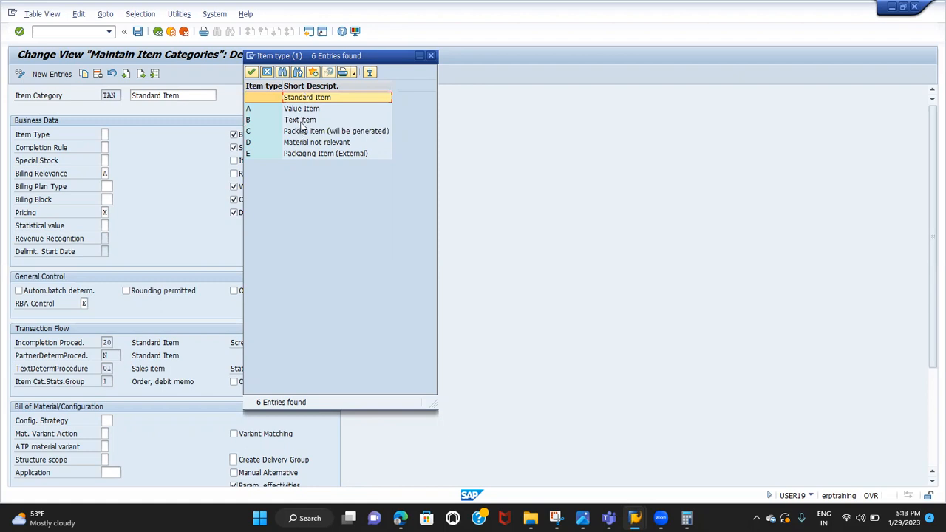
pyautogui.click(268, 73)
pyautogui.click(106, 134)
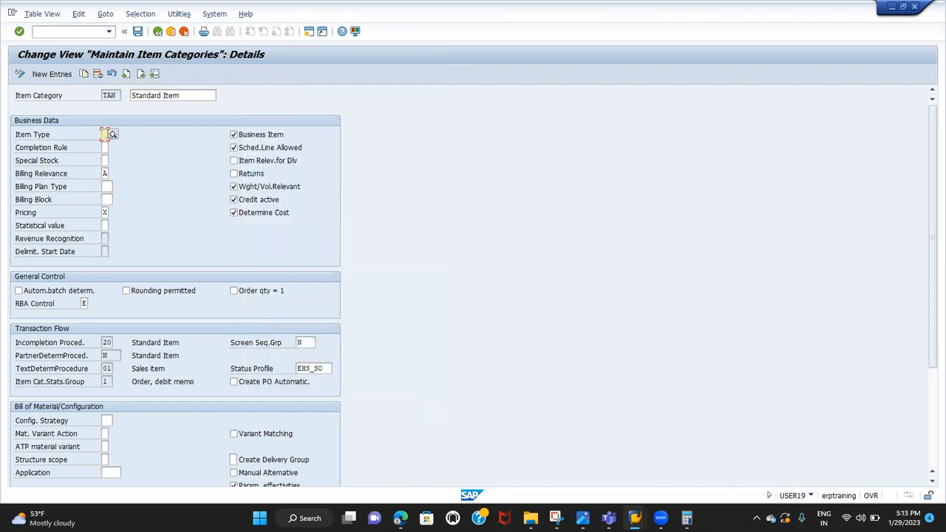
pyautogui.click(112, 133)
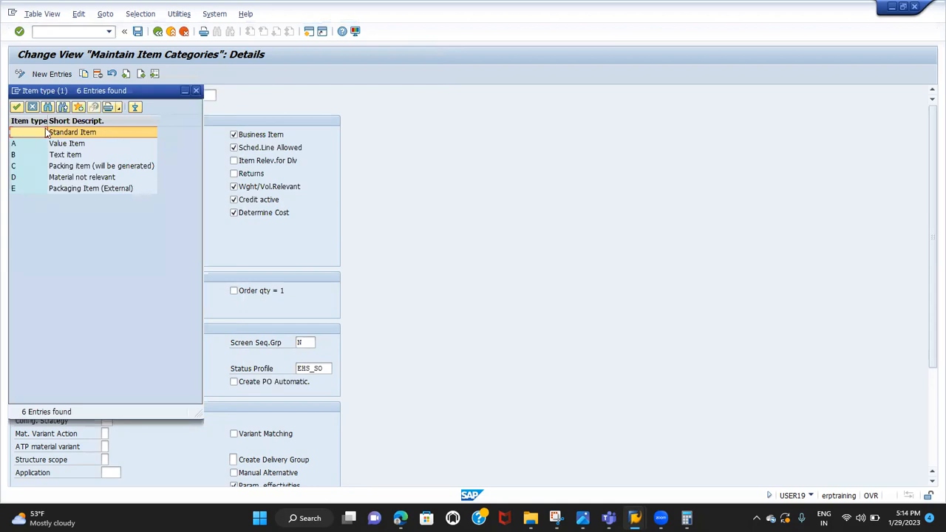
pyautogui.click(32, 109)
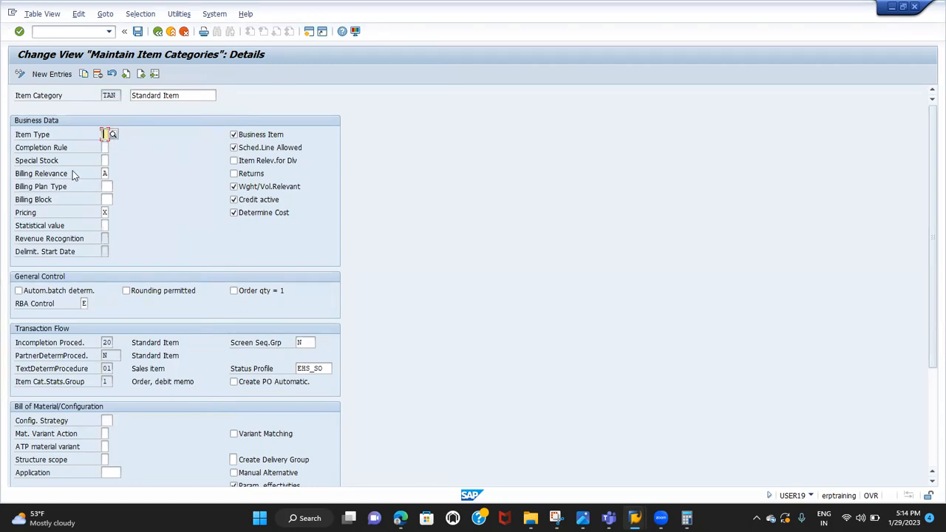
# Examine the selectable completion rules for item category TAN, including completion with the first reference, and close the list without choosing one
pyautogui.click(56, 148)
pyautogui.click(104, 148)
pyautogui.click(113, 149)
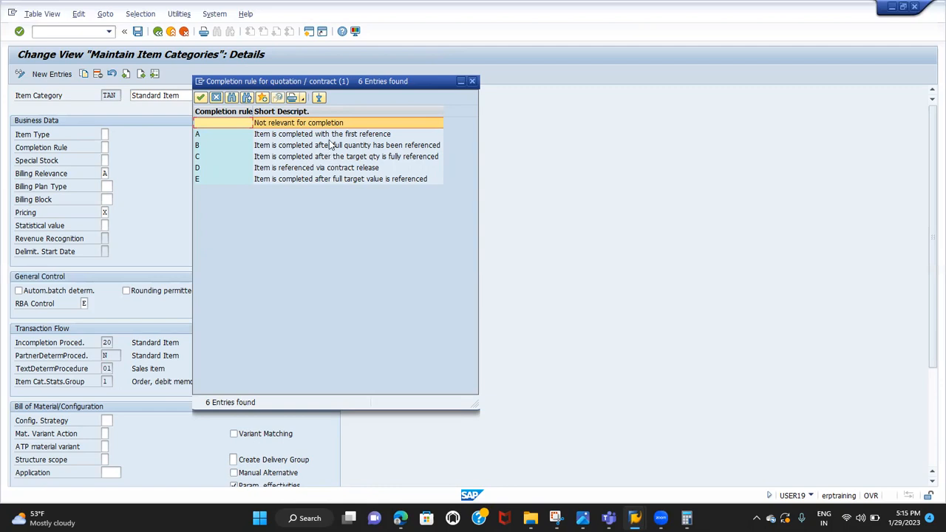
pyautogui.click(332, 139)
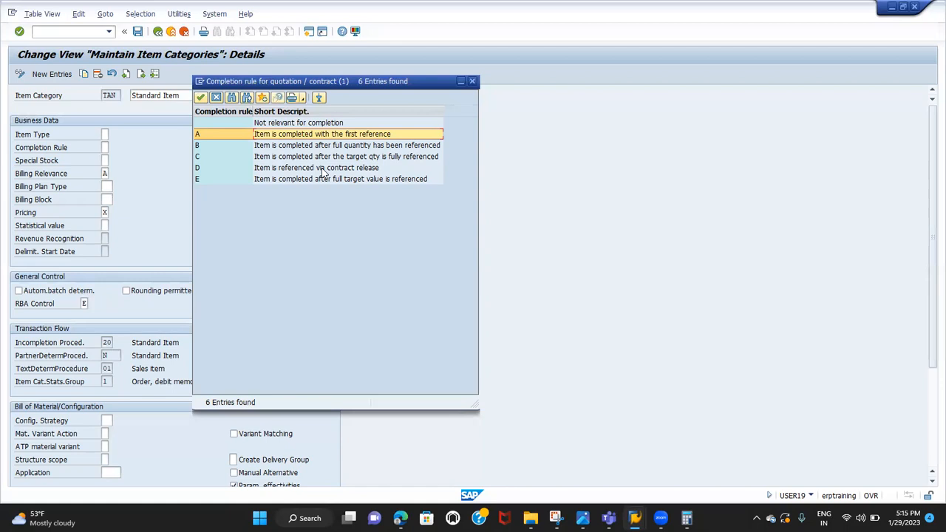
pyautogui.click(215, 96)
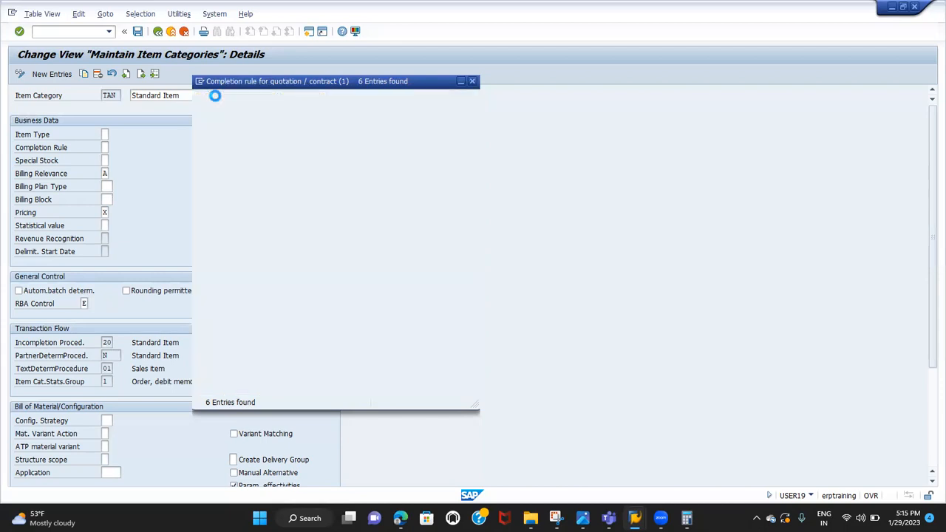
# Examine the special stock indicators for item category TAN, including W Consignment (cust.), and close the list without choosing one
pyautogui.click(104, 159)
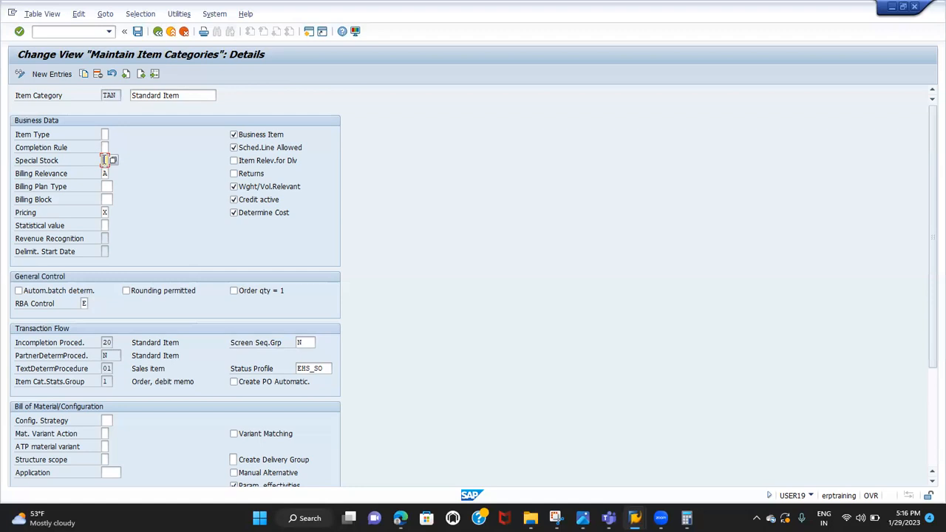
pyautogui.click(53, 165)
pyautogui.click(107, 161)
pyautogui.click(113, 161)
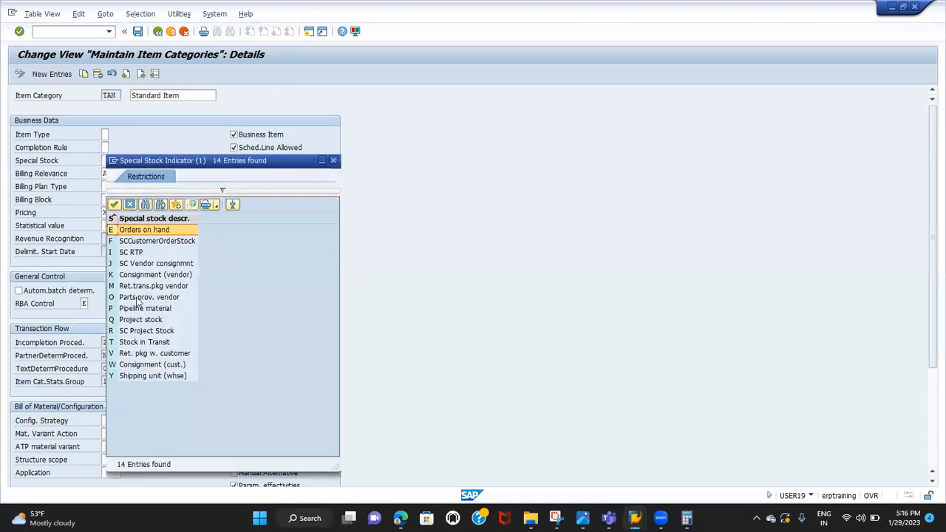
pyautogui.click(133, 365)
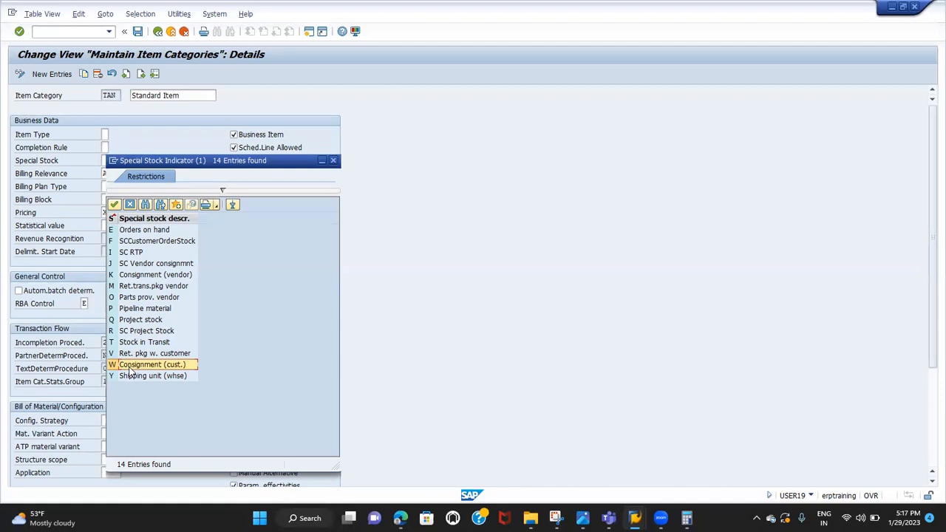
pyautogui.click(129, 204)
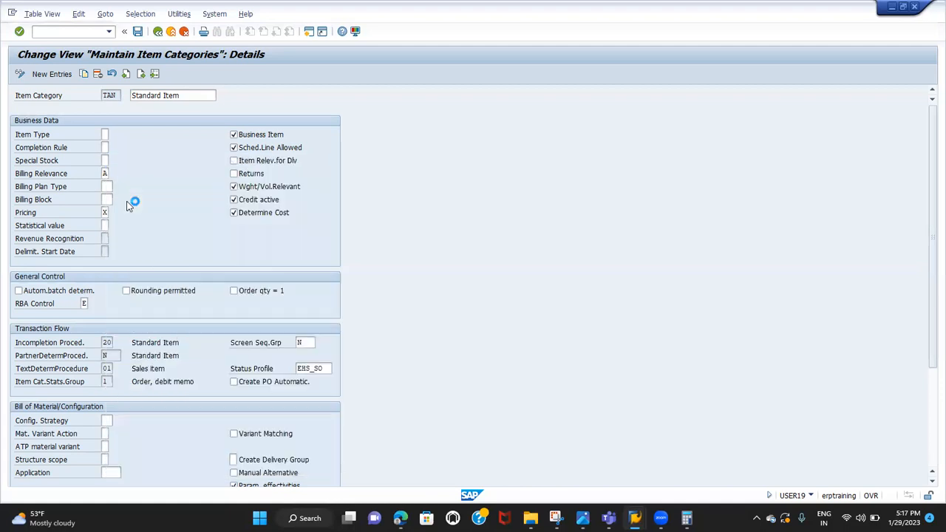
# Review the billing relevance options, including not relevant, delivery-related and order-related billing, cancel the list, and look at the billing plan type and billing block fields
pyautogui.click(46, 178)
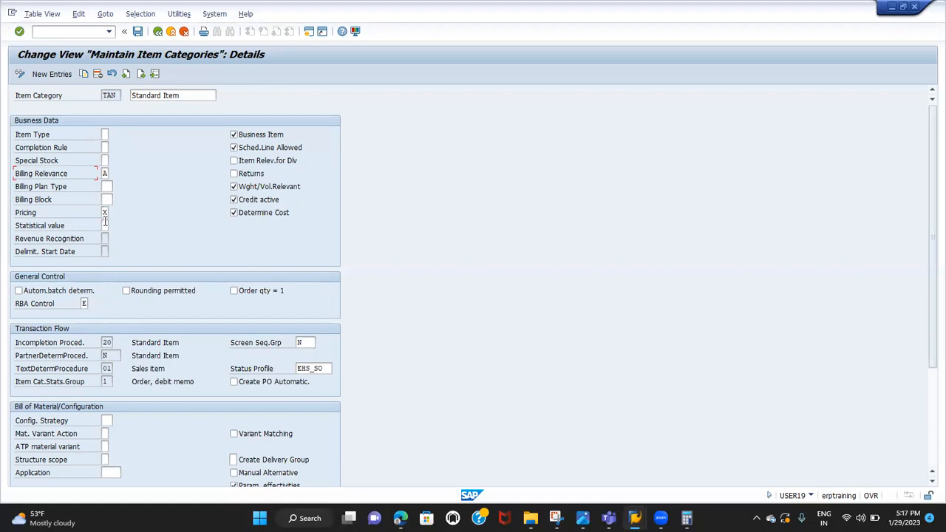
pyautogui.click(105, 171)
pyautogui.click(112, 173)
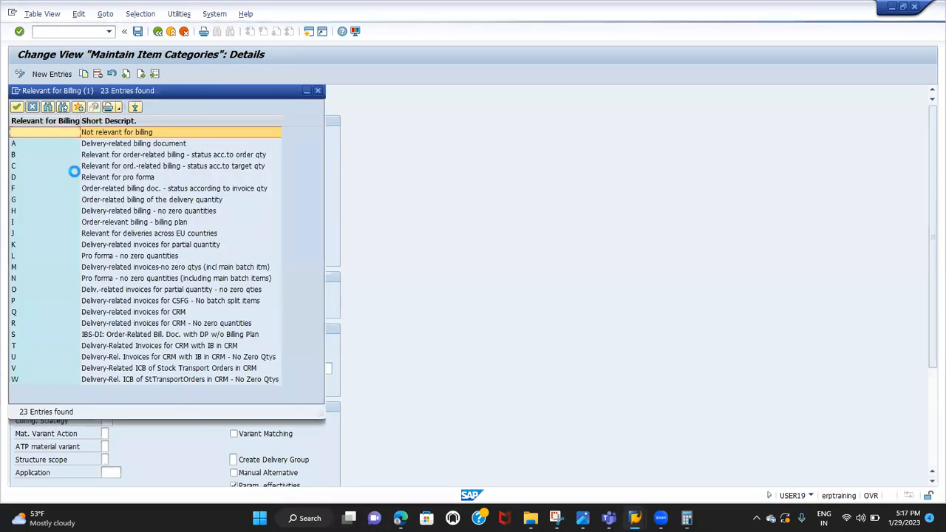
pyautogui.click(95, 138)
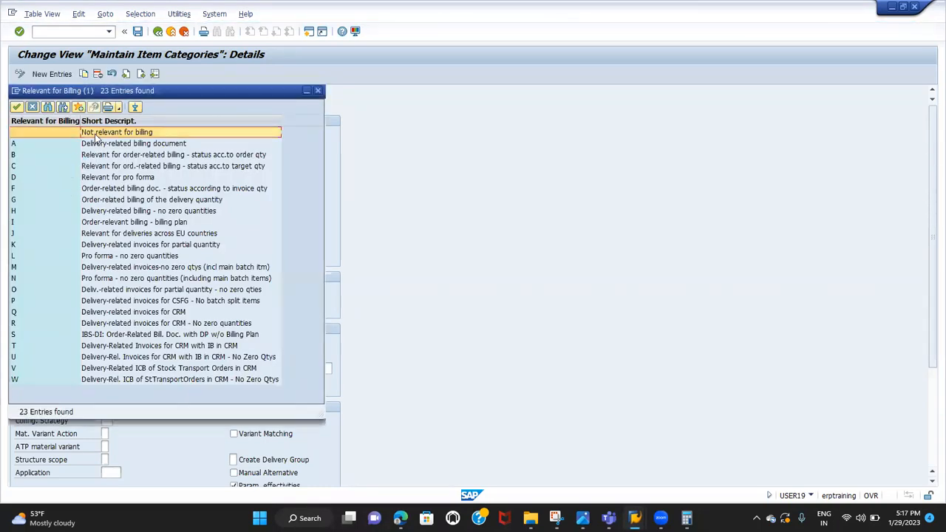
pyautogui.click(67, 147)
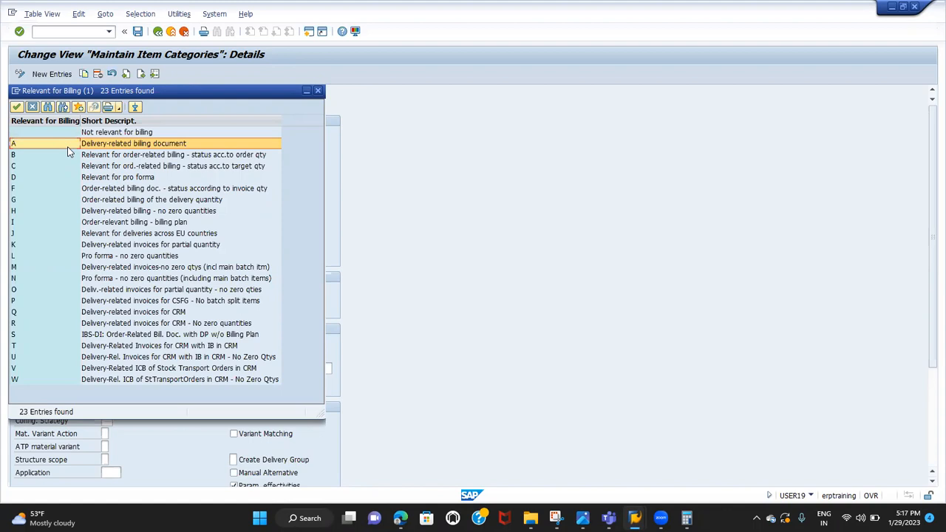
pyautogui.click(65, 157)
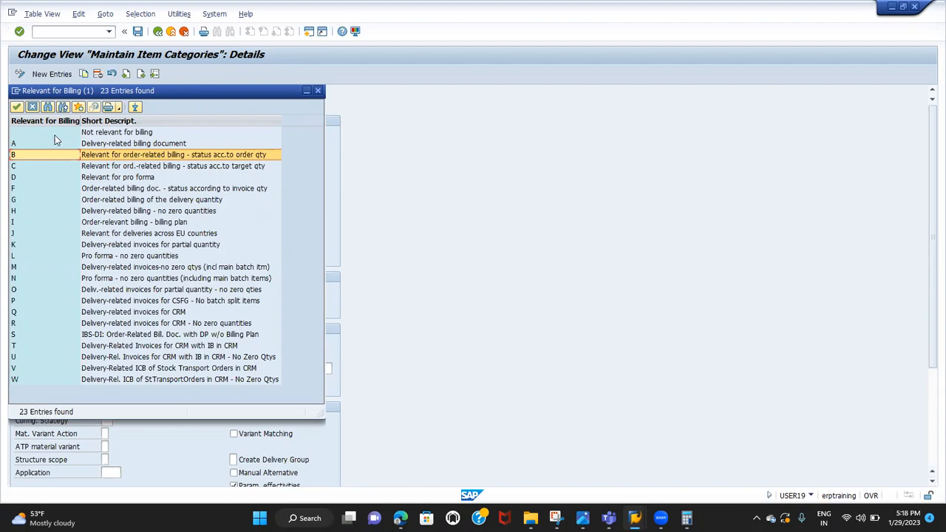
pyautogui.click(59, 133)
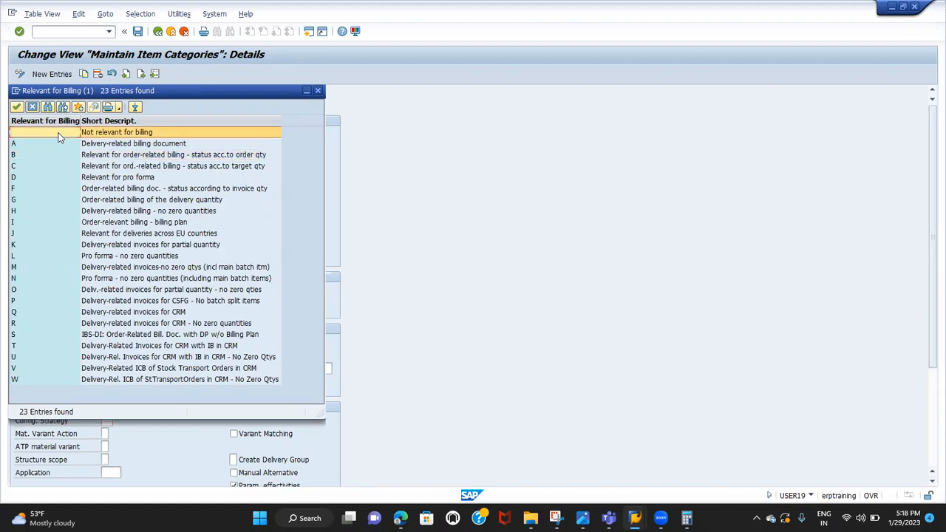
pyautogui.click(32, 108)
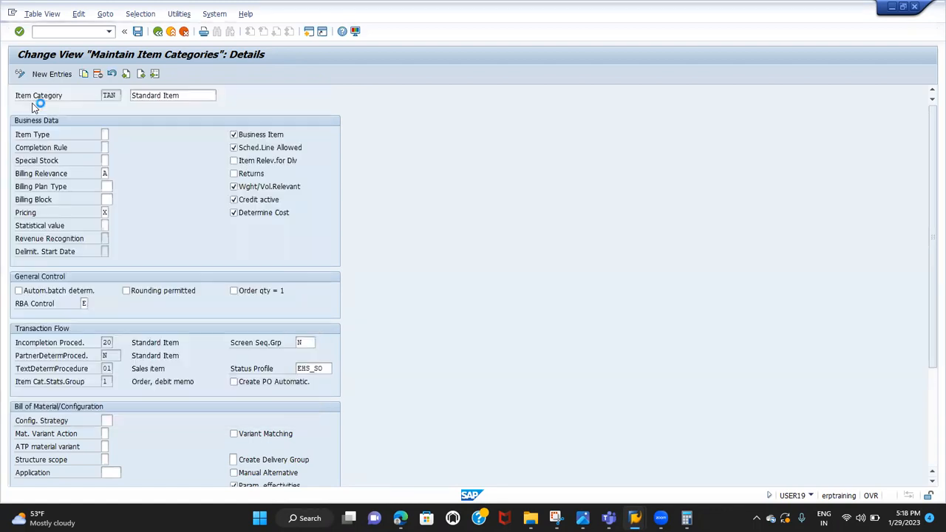
pyautogui.click(51, 190)
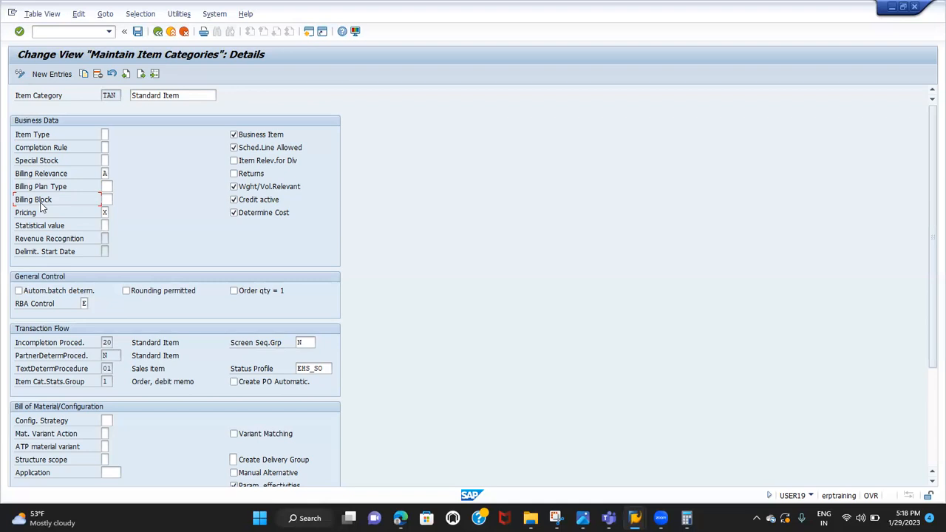
pyautogui.press('F1')
# Switch to the Google Sheets notes and enter A with 100 in F14:G14 and B with FREE in F15:G15
pyautogui.click(400, 517)
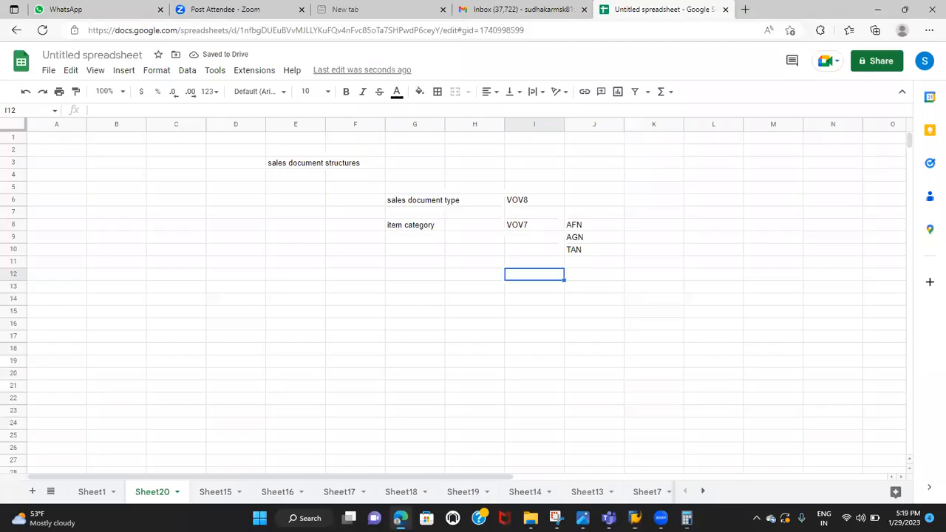
pyautogui.click(441, 350)
pyautogui.click(350, 295)
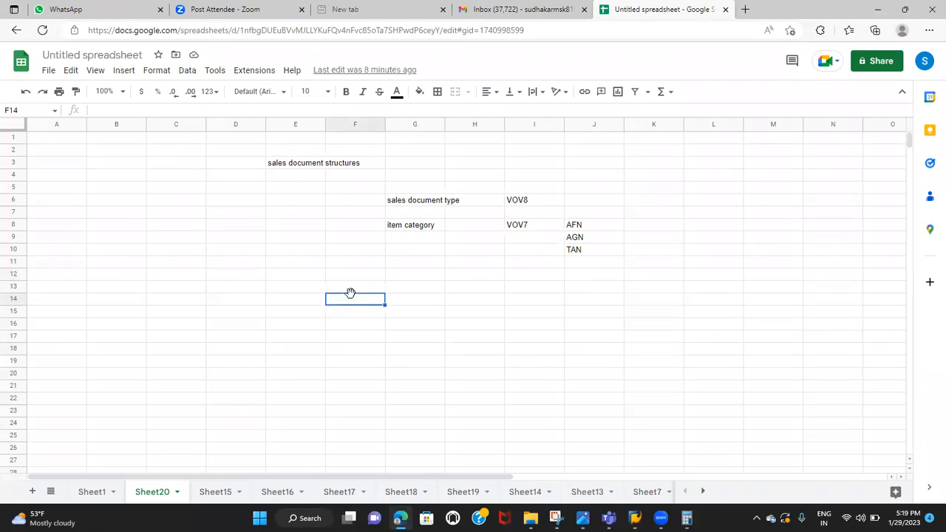
pyautogui.write('a')
pyautogui.press('BackSpace')
pyautogui.write('A')
pyautogui.click(411, 305)
pyautogui.write('100')
pyautogui.click(354, 312)
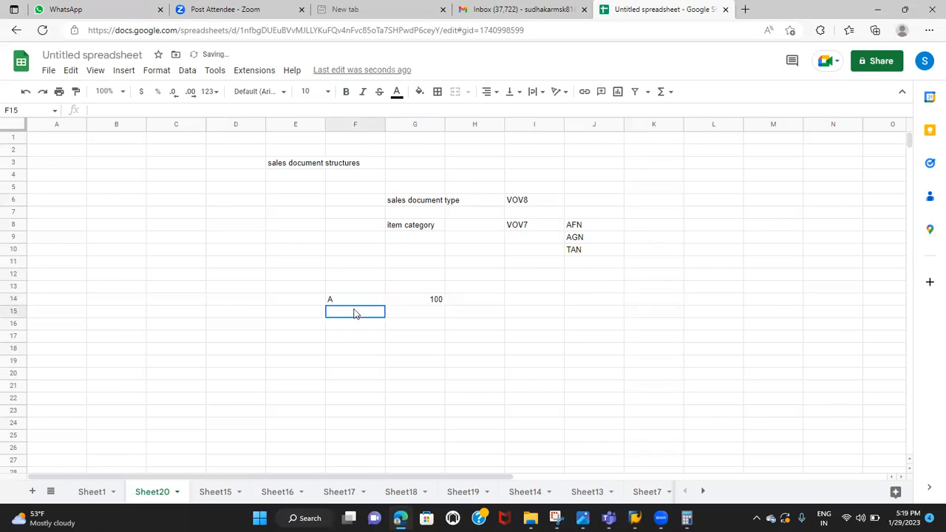
pyautogui.write('B')
pyautogui.press('Tab')
pyautogui.write('FREE')
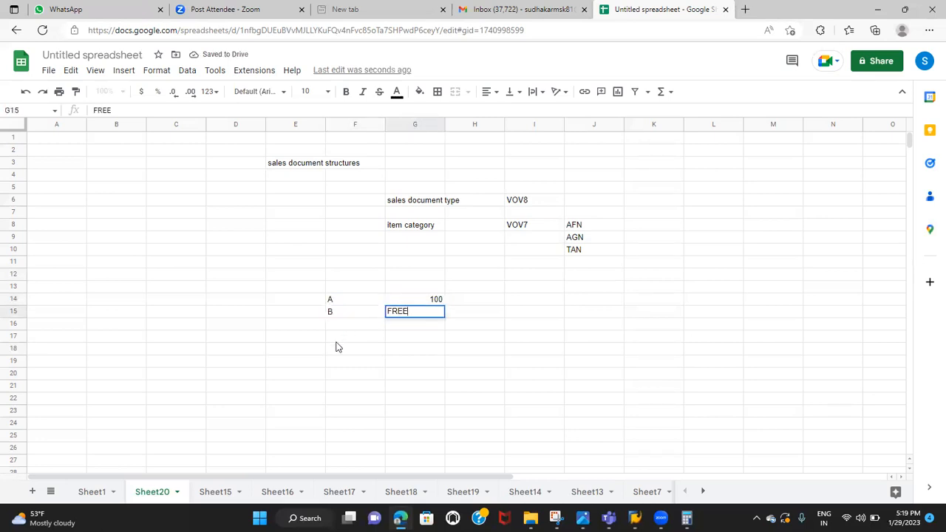
# Add a separate example row with B in F18 and 25 in G18
pyautogui.click(331, 352)
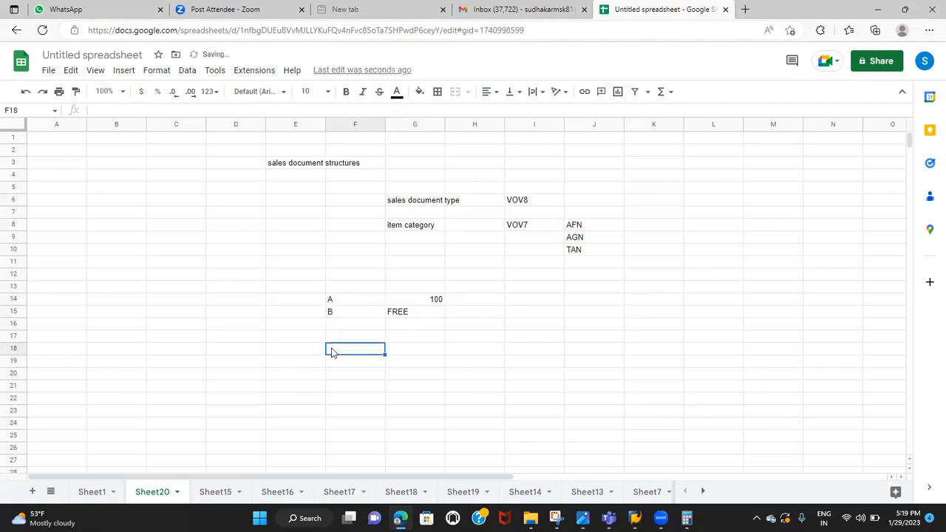
pyautogui.write('B')
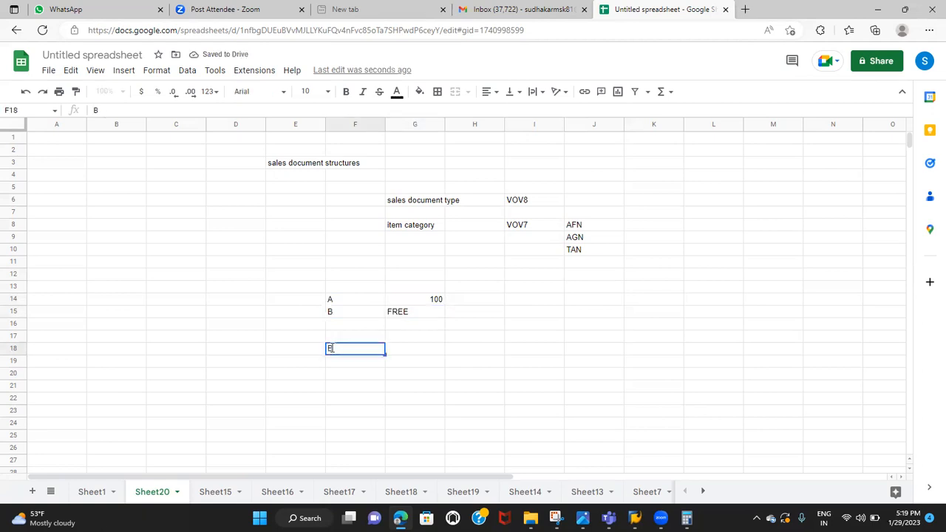
pyautogui.click(404, 352)
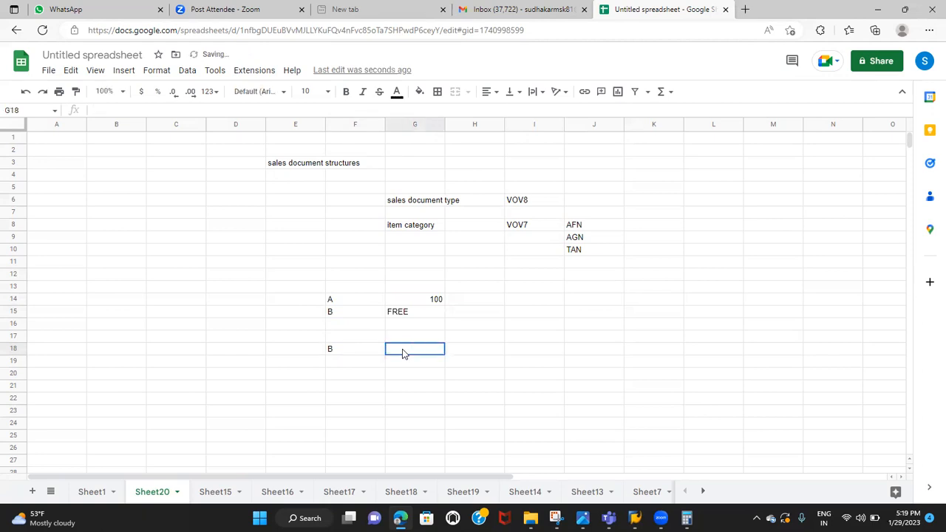
pyautogui.write('25')
pyautogui.click(322, 399)
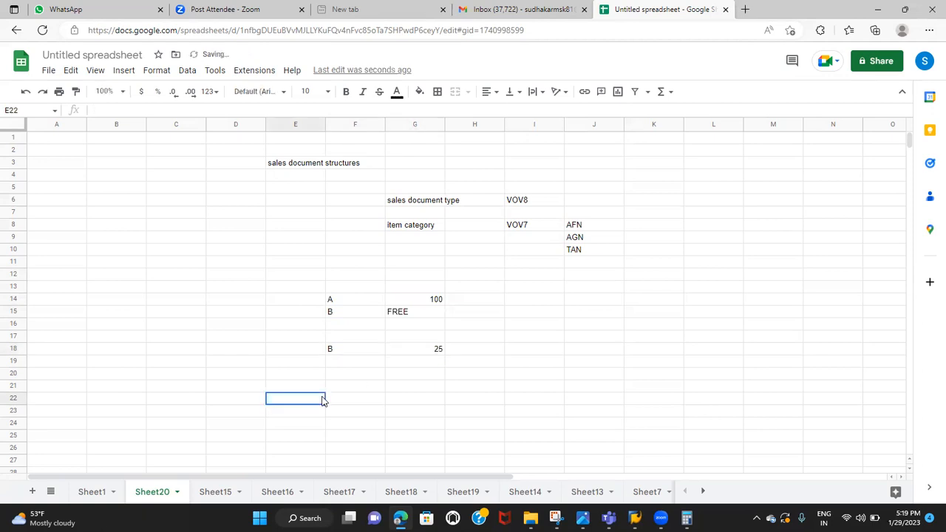
# Compare the free item B in row 15 with the separately priced item B in row 18
pyautogui.click(391, 315)
pyautogui.moveTo(347, 352); pyautogui.dragTo(434, 355)
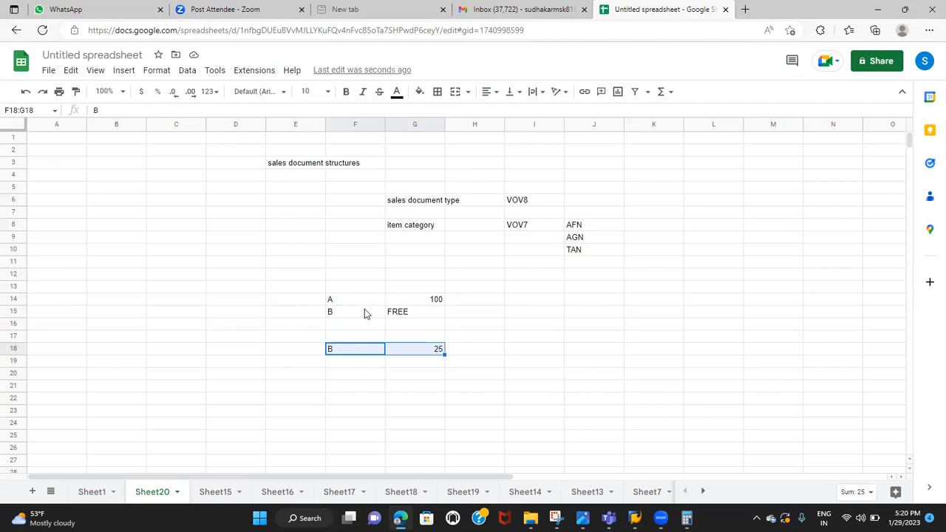
pyautogui.click(407, 315)
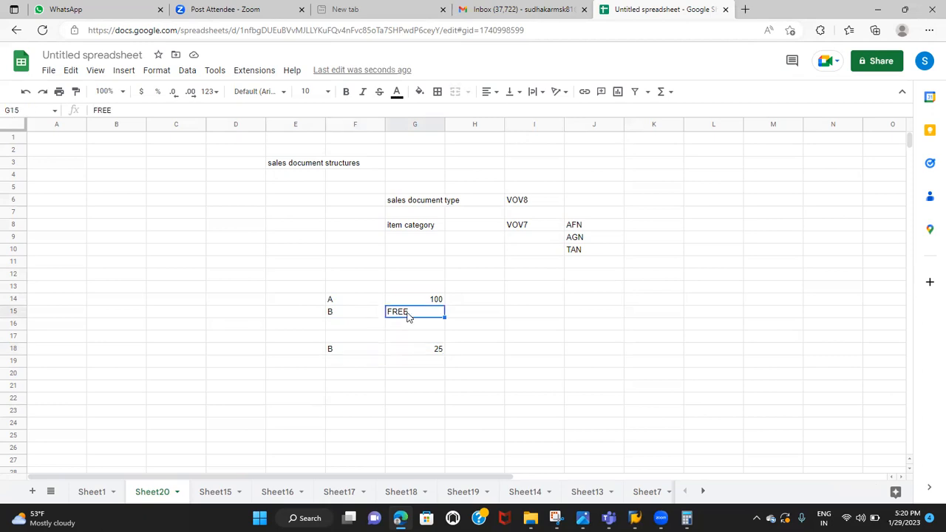
pyautogui.click(407, 355)
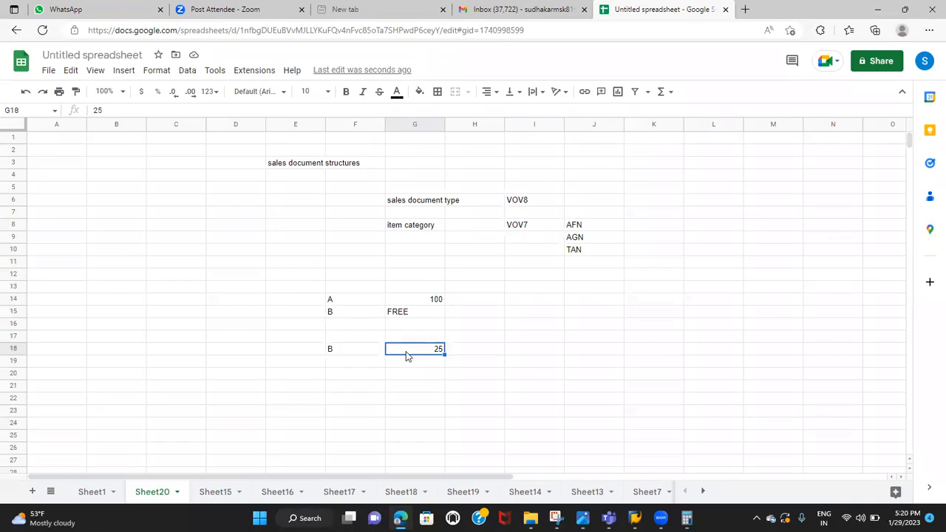
pyautogui.hotkey('alt', 'Tab')
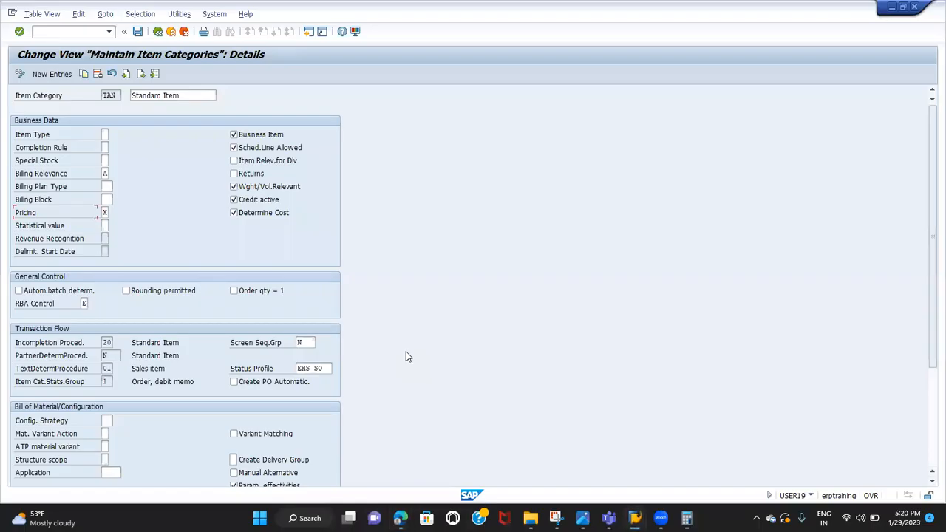
pyautogui.hotkey('alt', 'Tab')
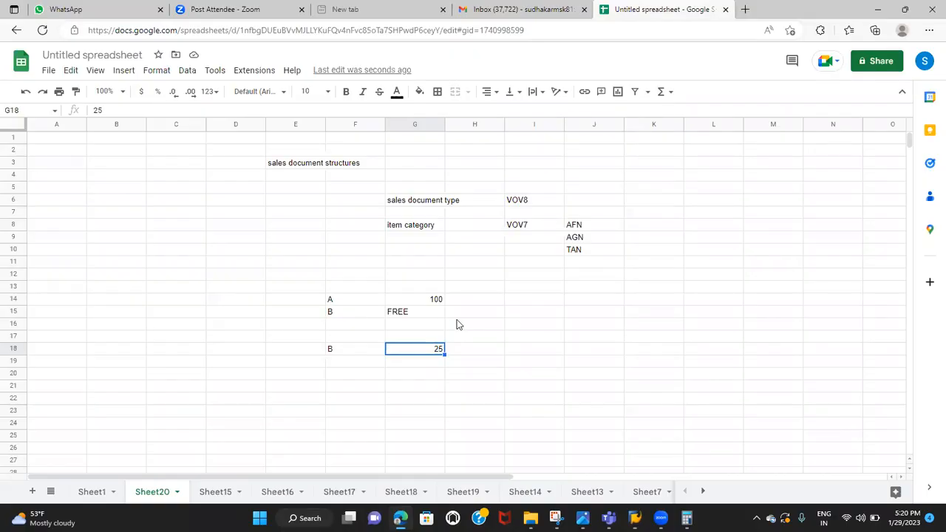
pyautogui.click(486, 318)
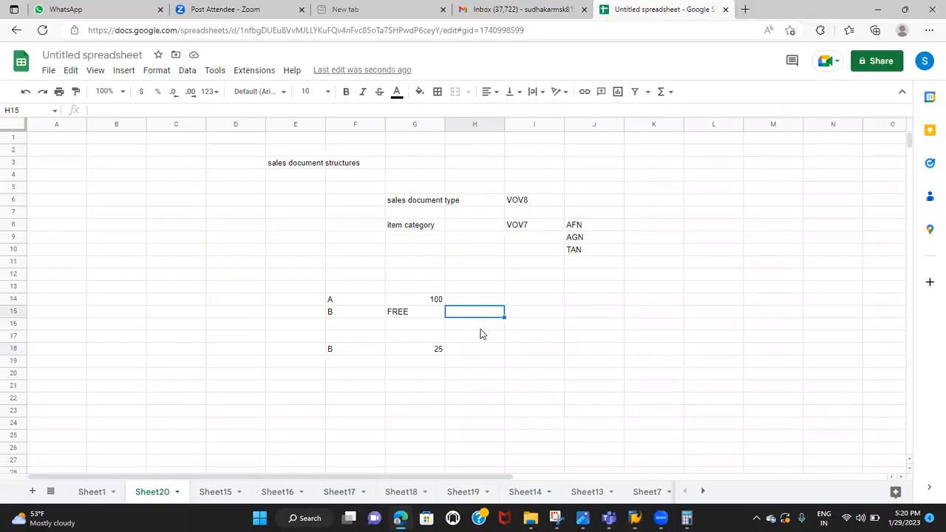
pyautogui.click(477, 350)
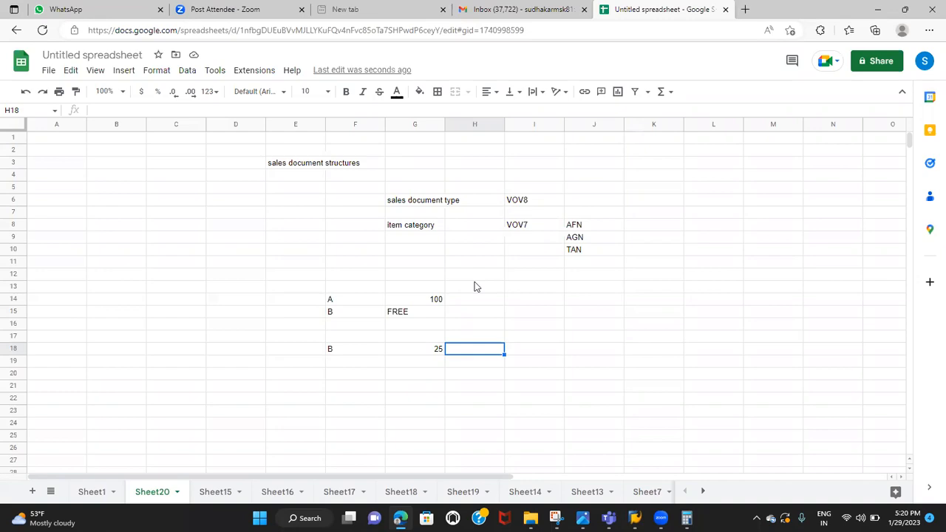
# Return to SAP, examine the pricing options for item category TAN without choosing one, and look at the revenue recognition and delimit start date fields
pyautogui.hotkey('alt', 'Tab')
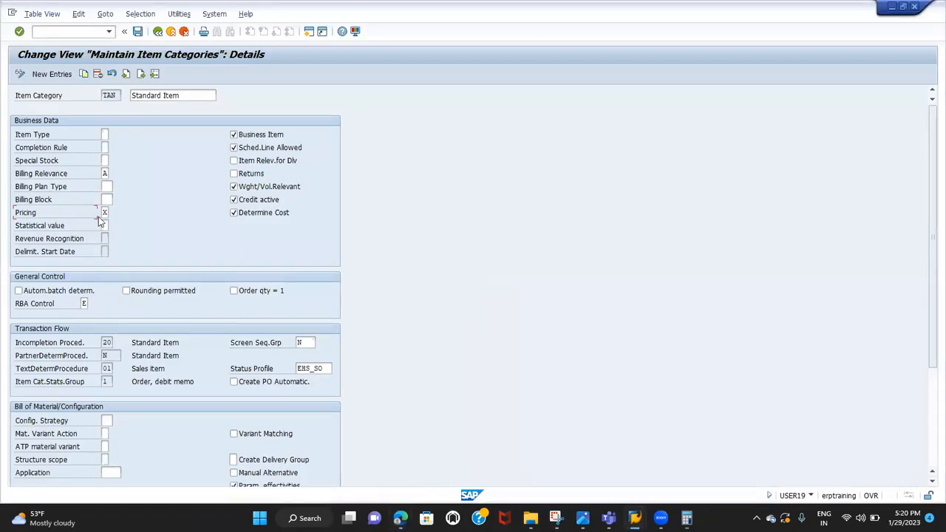
pyautogui.click(106, 213)
pyautogui.click(112, 213)
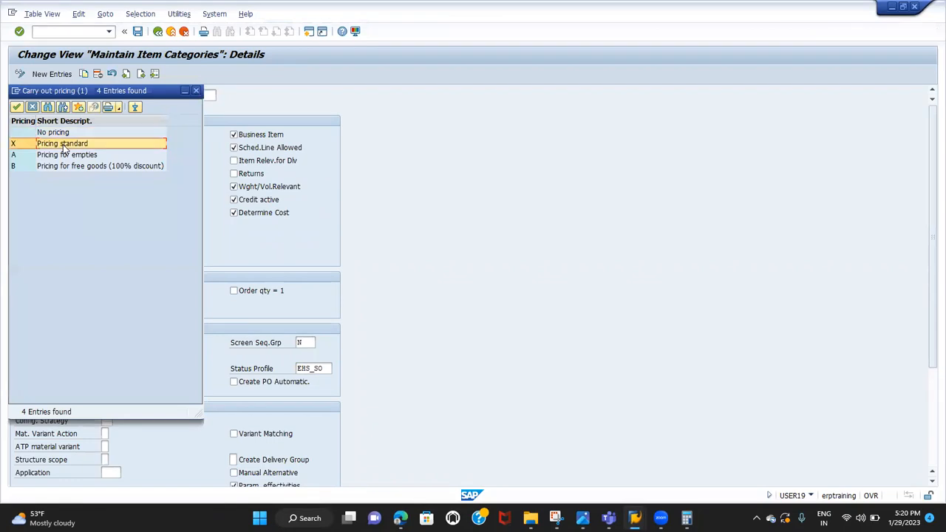
pyautogui.click(33, 107)
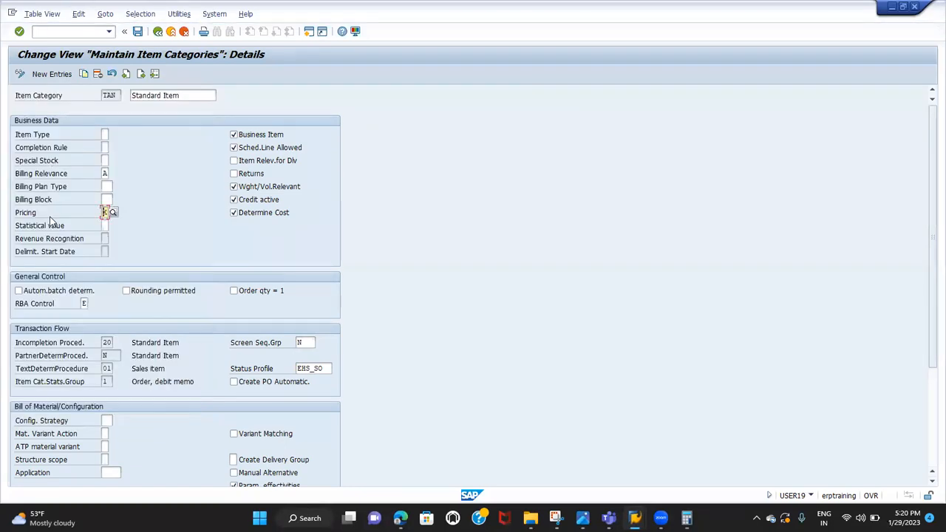
pyautogui.click(49, 239)
pyautogui.click(47, 253)
pyautogui.hotkey('alt', 'Tab')
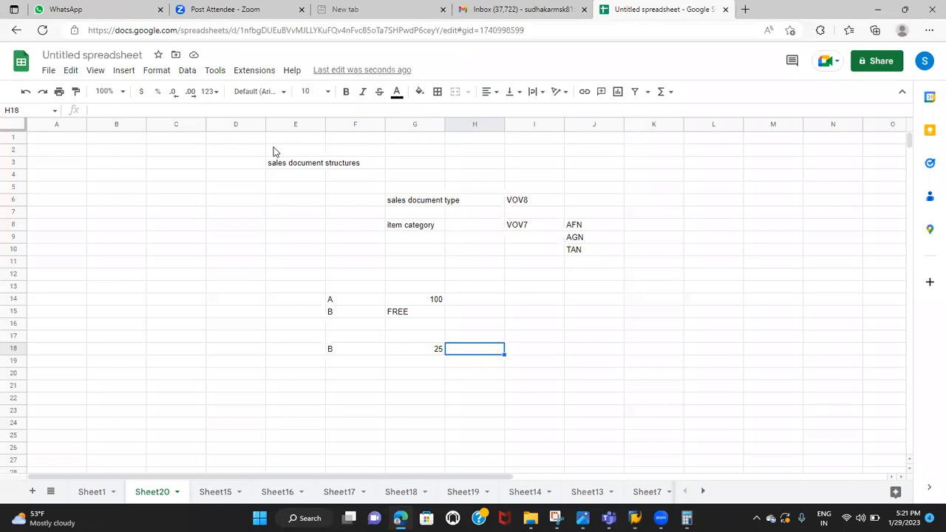
pyautogui.click(157, 290)
pyautogui.click(131, 291)
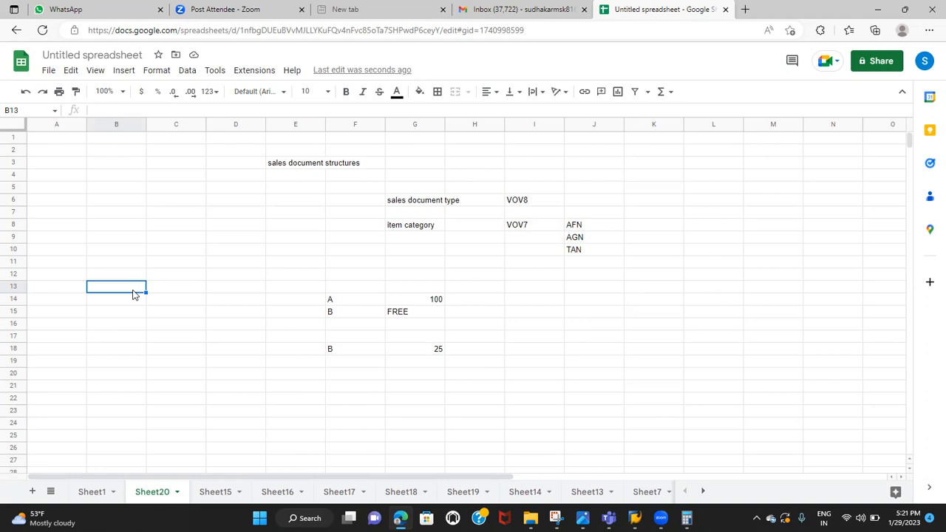
pyautogui.hotkey('alt', 'Tab')
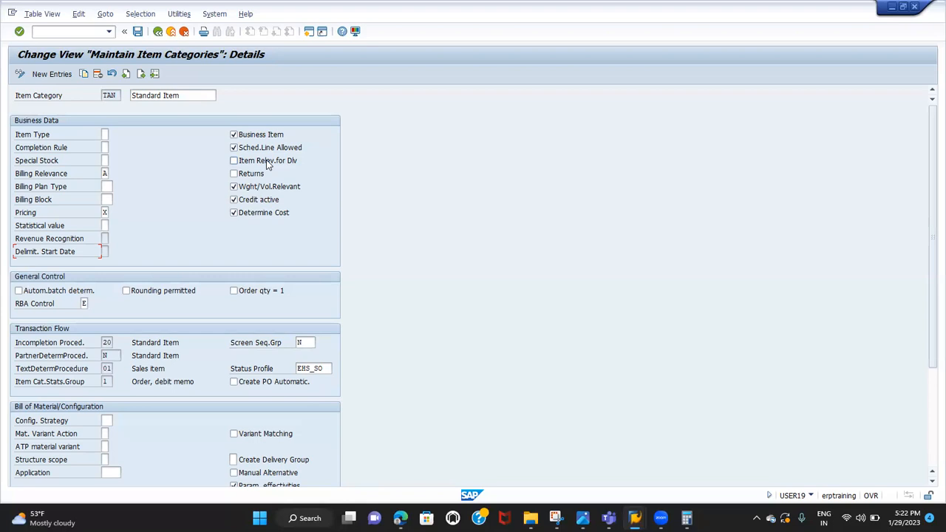
# Examine the available item type options for item category TAN, including Value Item
pyautogui.click(108, 134)
pyautogui.click(113, 134)
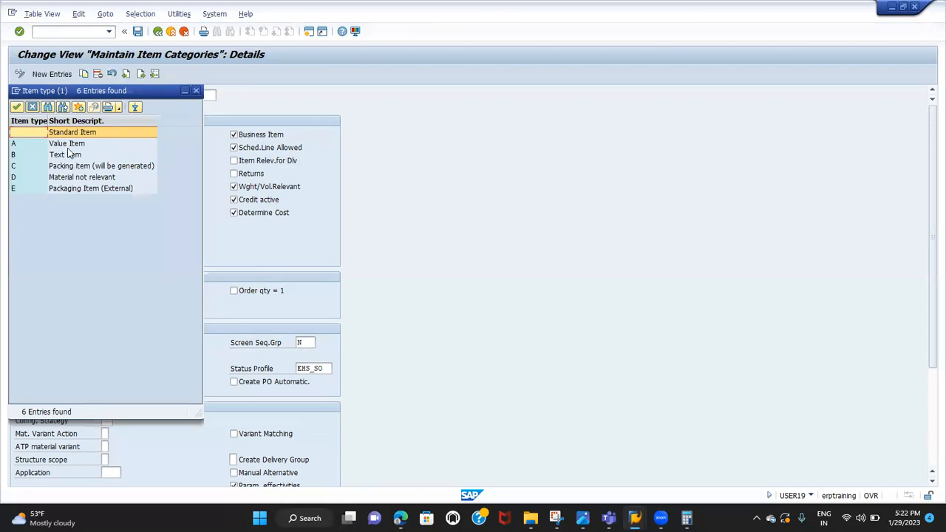
pyautogui.doubleClick(67, 143)
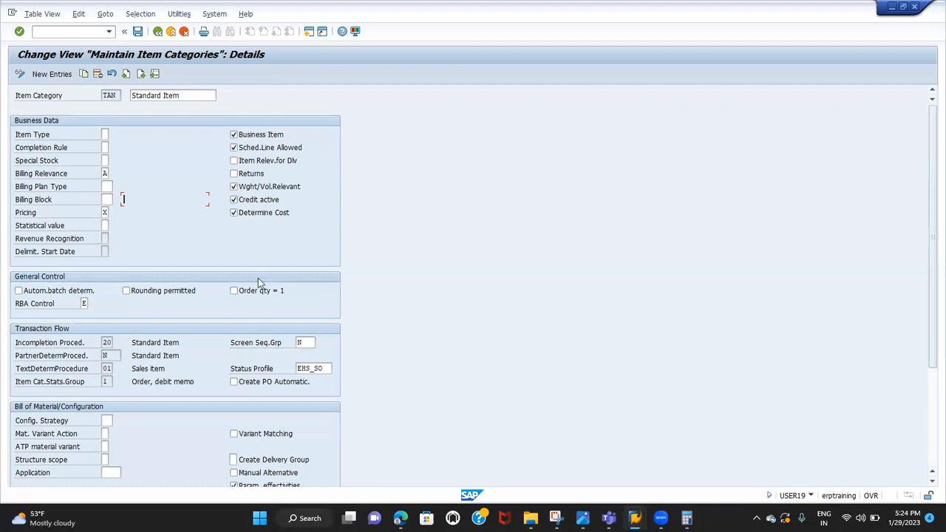
# Look through the Transaction Flow section of TAN, examining the incompletion, partner determination and text determination procedure fields
pyautogui.scroll(-1, 258, 277)
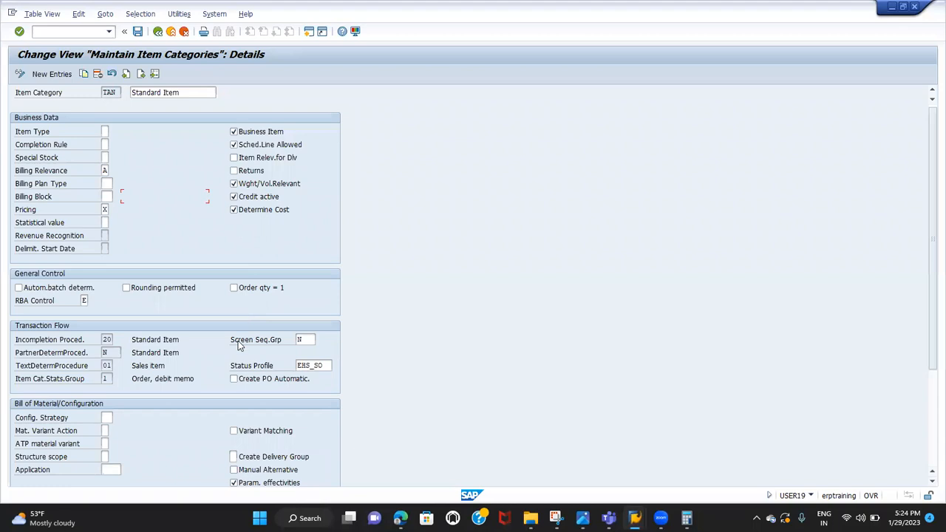
pyautogui.scroll(-1, 238, 345)
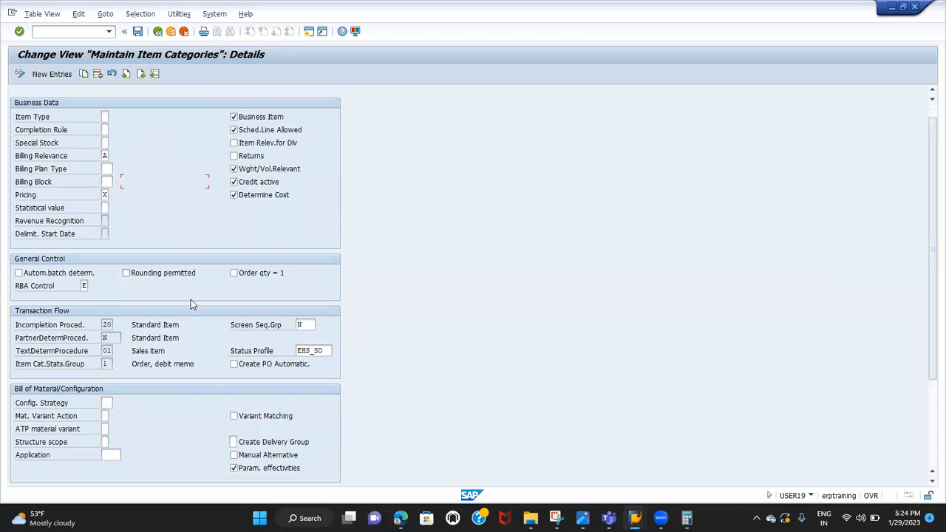
pyautogui.scroll(-3, 211, 300)
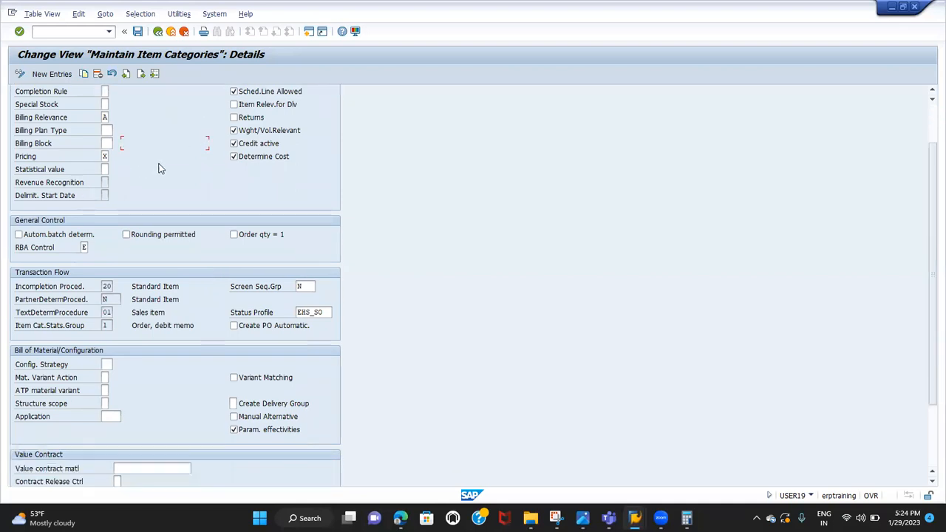
pyautogui.scroll(-1, 132, 287)
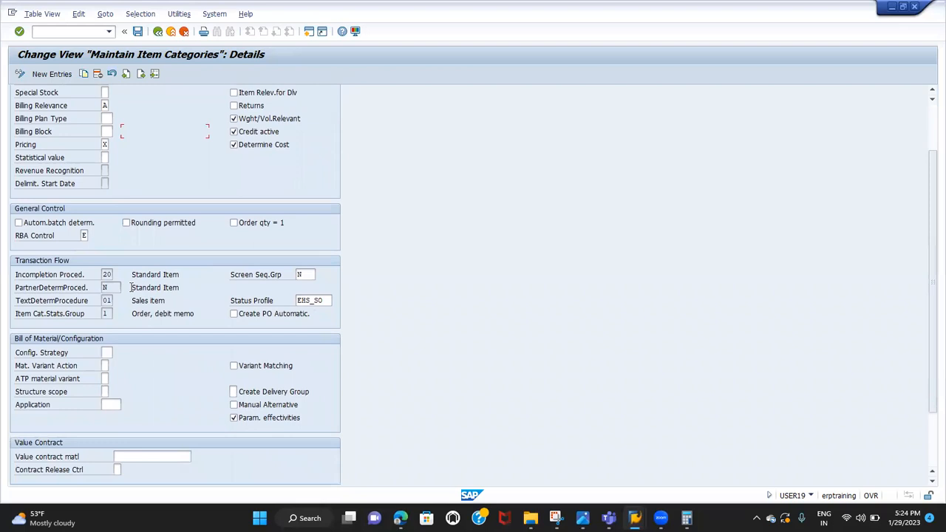
pyautogui.scroll(-2, 132, 287)
pyautogui.click(81, 244)
pyautogui.click(108, 238)
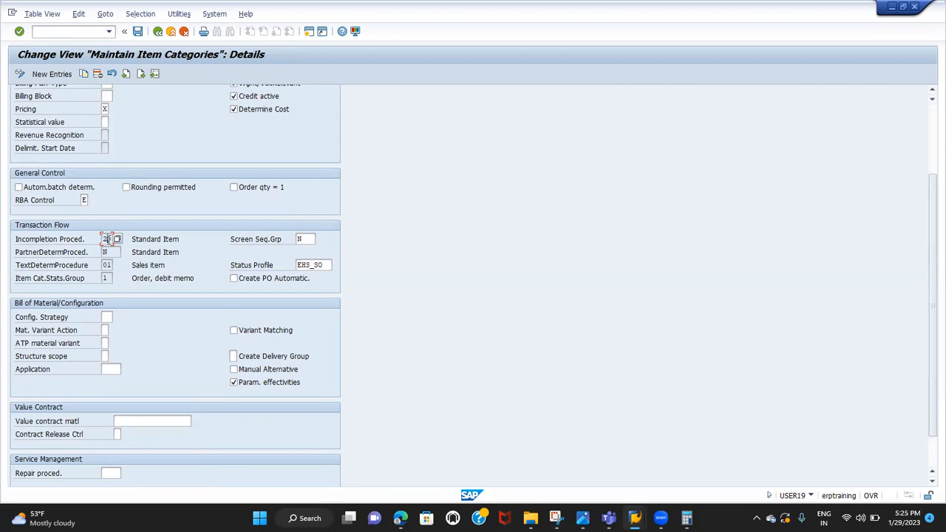
pyautogui.click(60, 243)
pyautogui.click(68, 270)
pyautogui.scroll(-1, 81, 324)
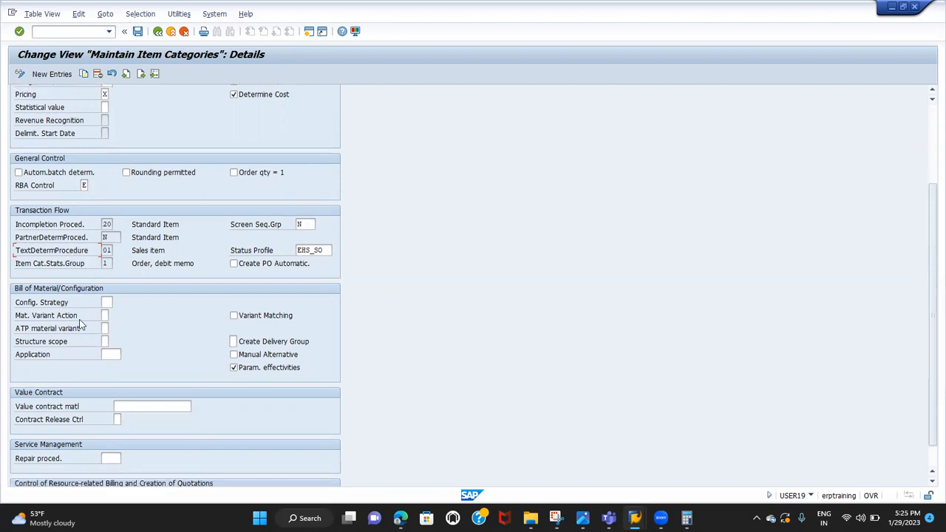
# Show the possible structure scope values for TAN and highlight option A, Explode single-level bill of material
pyautogui.scroll(-1, 81, 324)
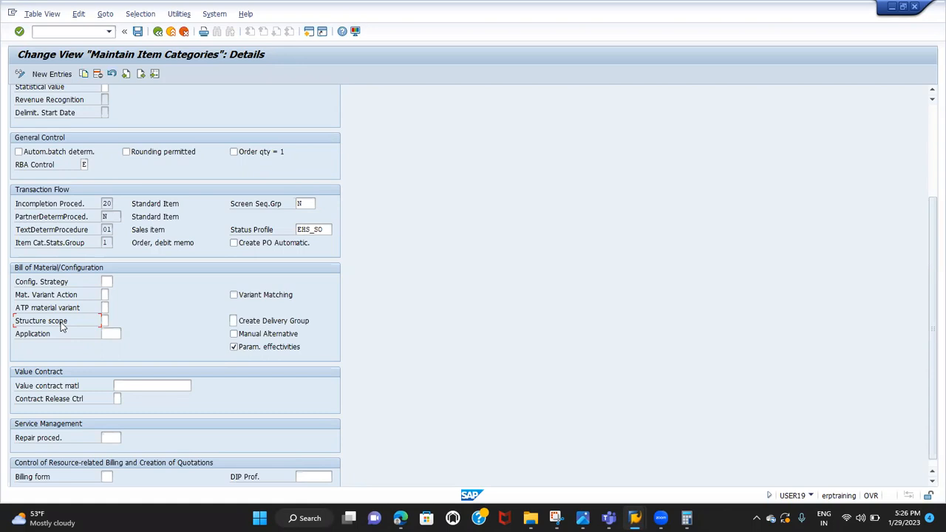
pyautogui.click(111, 325)
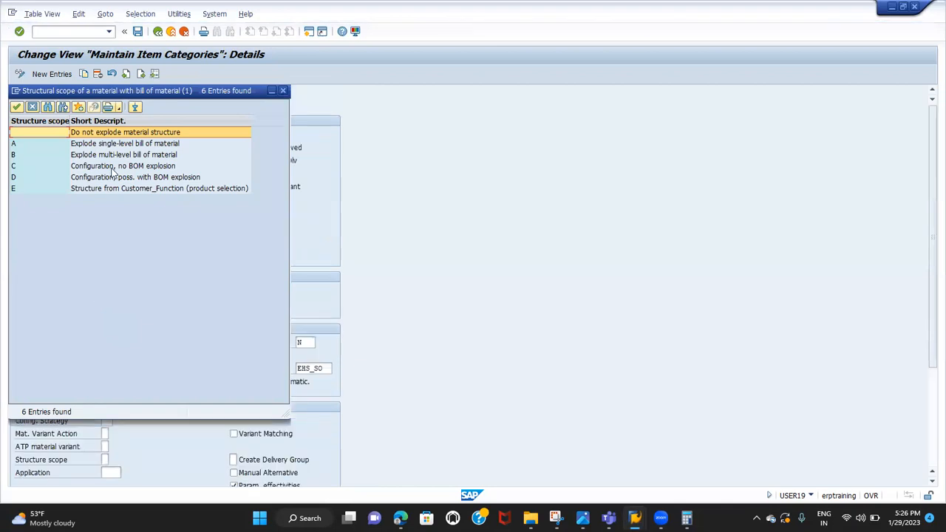
pyautogui.click(112, 147)
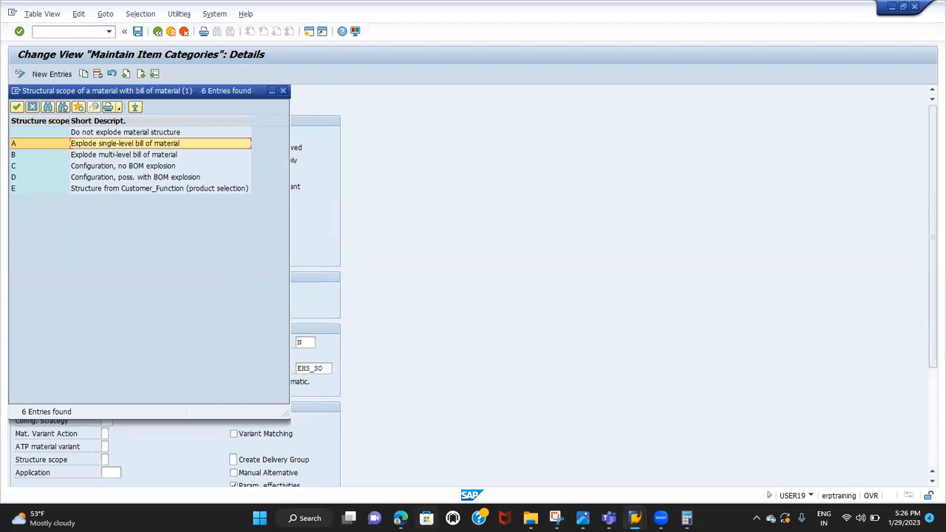
# Switch to the Google Sheets notes and enter COMPUTER in K16
pyautogui.click(400, 518)
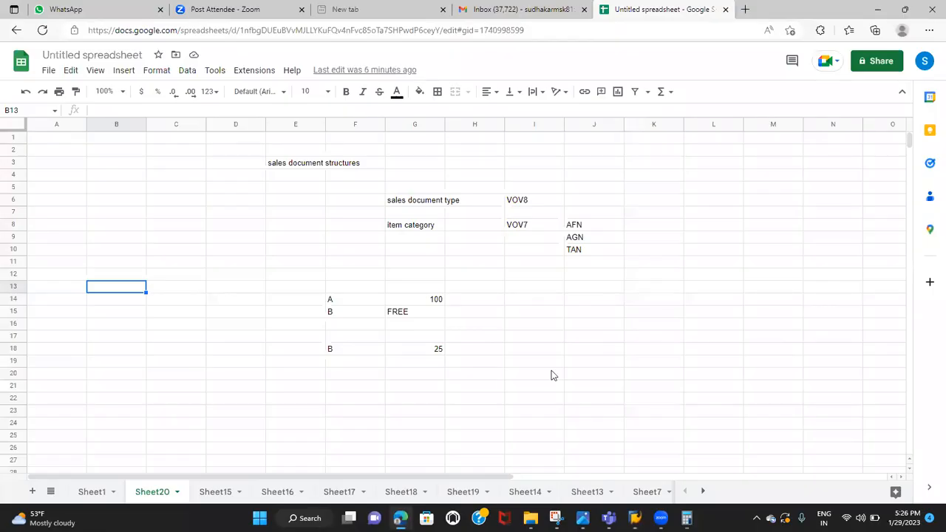
pyautogui.click(648, 330)
pyautogui.write('COMPUTER')
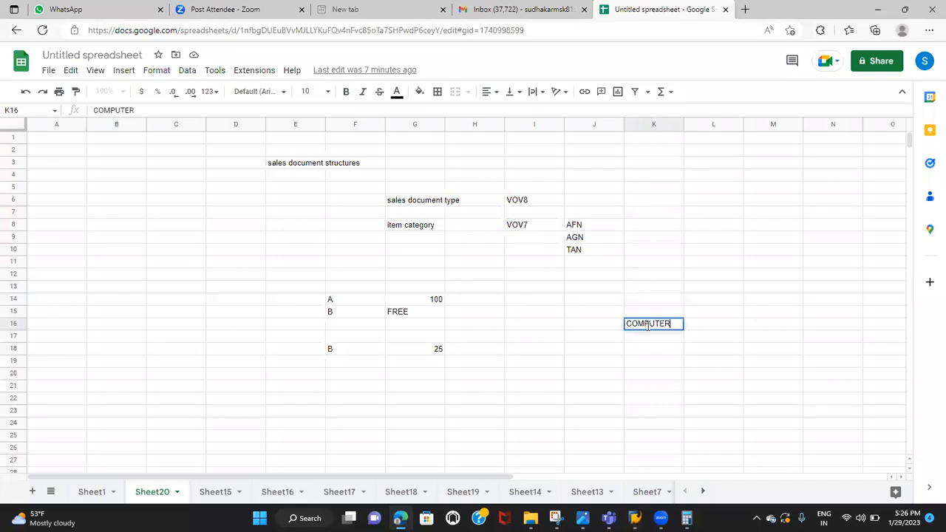
# List the computer's components CPU, MONITOR and KEY BOARD in cells L17:L19
pyautogui.click(697, 339)
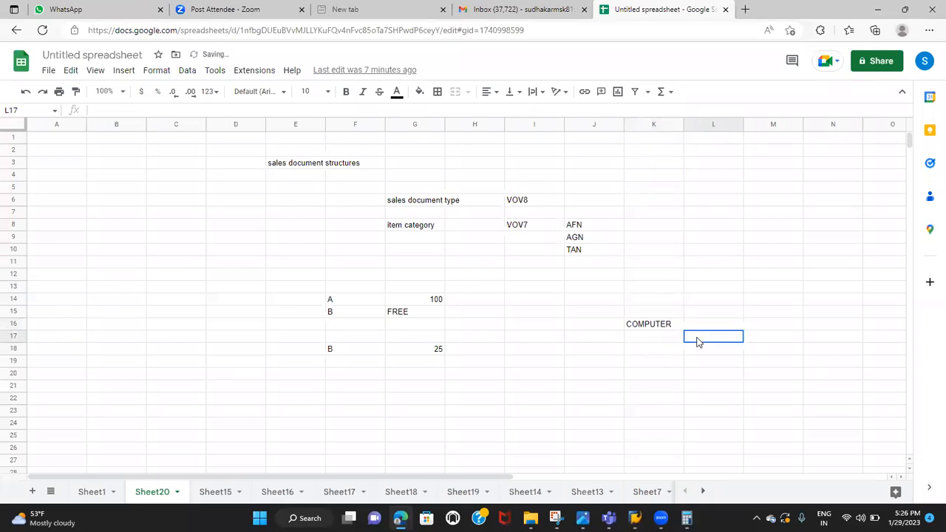
pyautogui.write('CPU')
pyautogui.click(699, 350)
pyautogui.write('MONITOR')
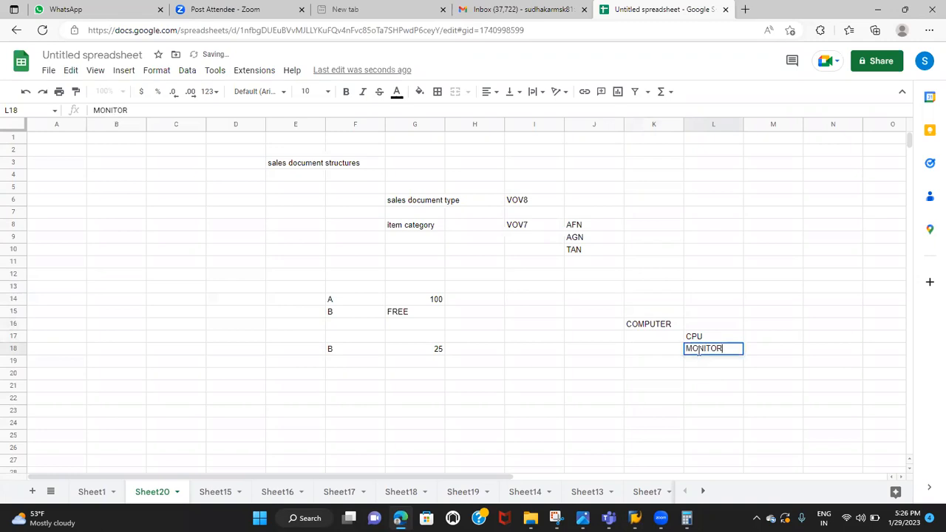
pyautogui.click(699, 368)
pyautogui.write('K')
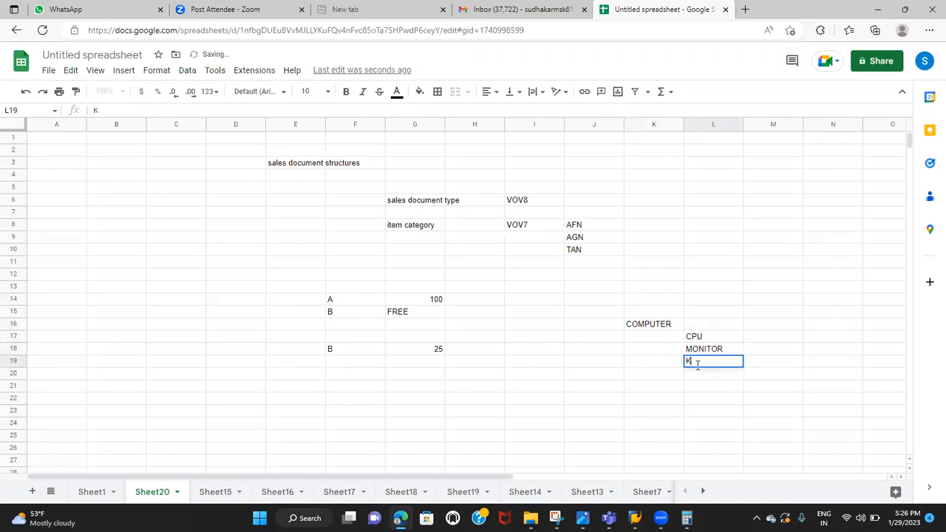
pyautogui.write('EY BOARD')
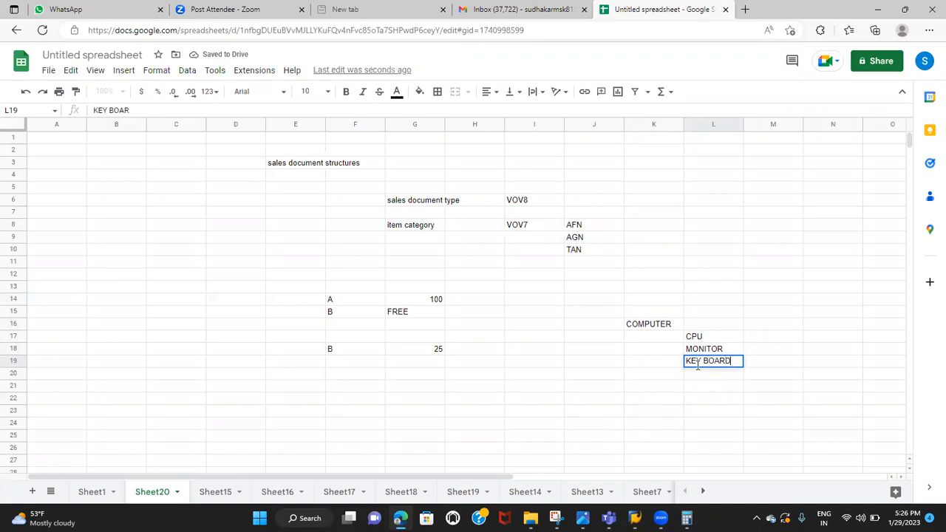
# Switch to SAP to highlight structure scope option B, Explode multi-level bill of material, and return to the Google Sheets notes
pyautogui.hotkey('alt', 'Tab')
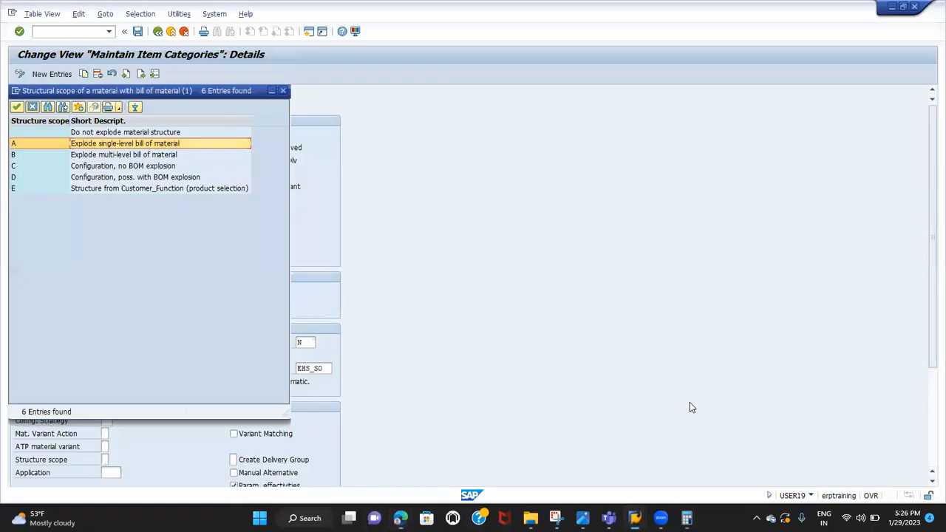
pyautogui.click(137, 156)
pyautogui.hotkey('alt', 'Tab')
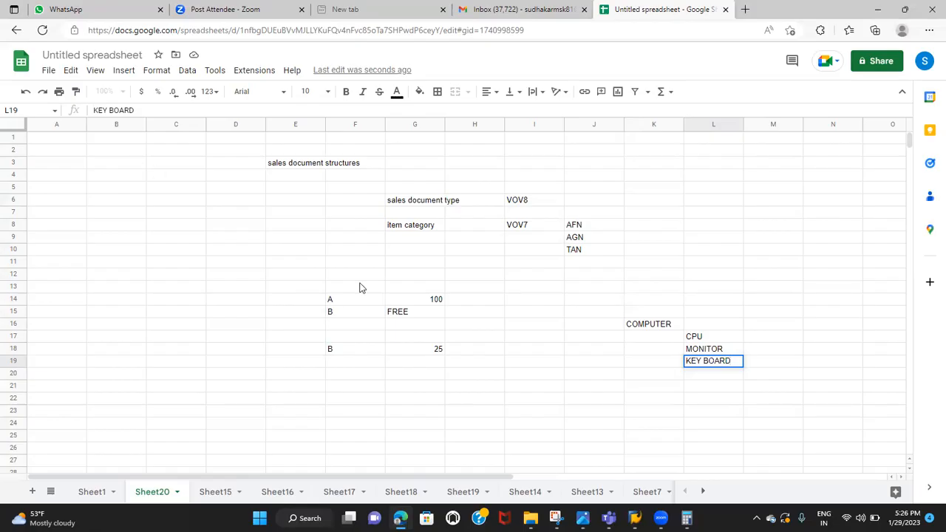
# Enter the CPU's parts in M17 as HARD DISC,RAM,PROCESS
pyautogui.click(730, 340)
pyautogui.click(767, 340)
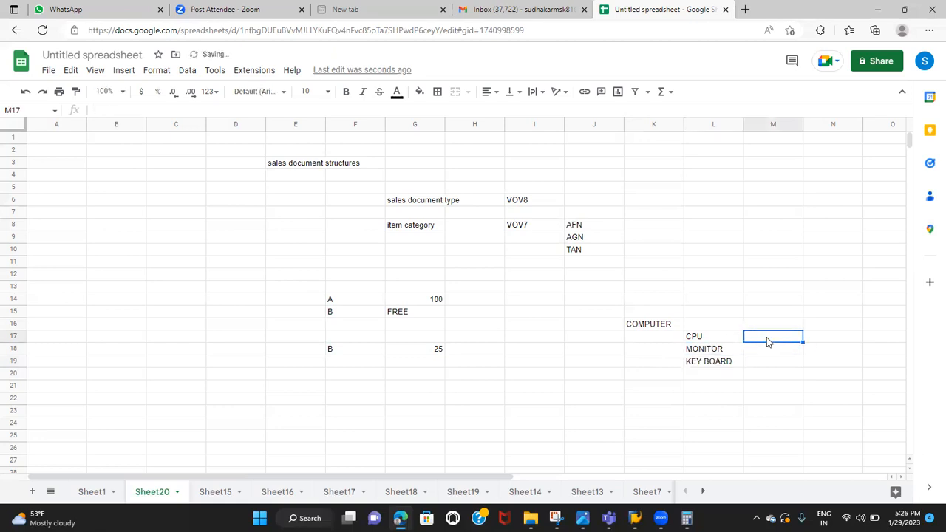
pyautogui.write('HARD DISC')
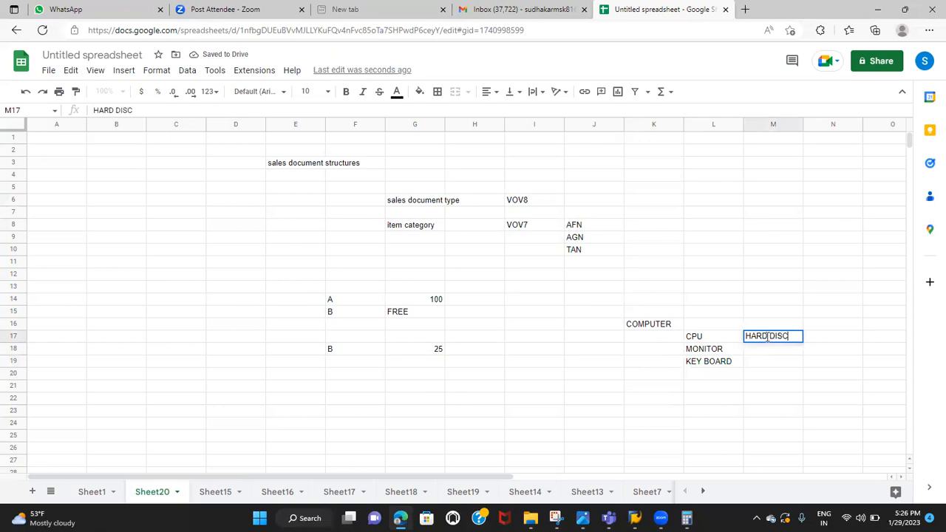
pyautogui.write(',RAM,PROC')
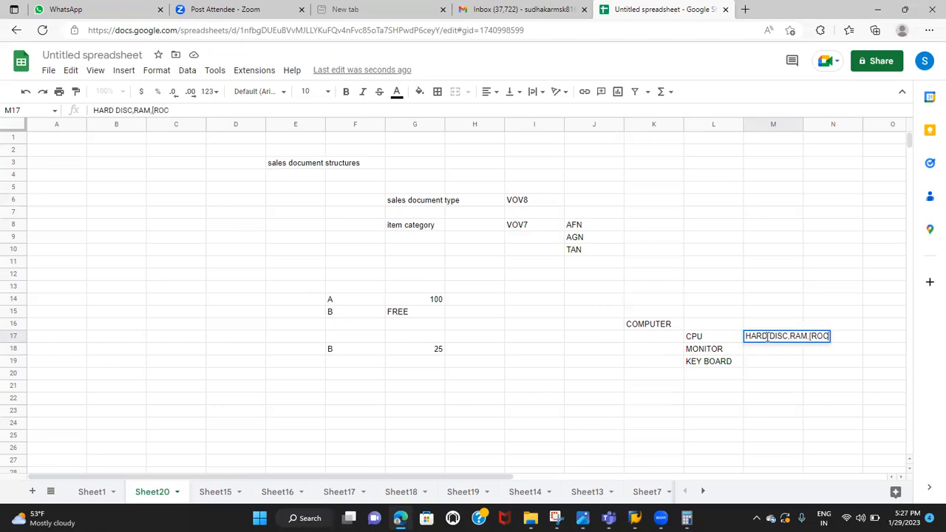
pyautogui.press('BackSpace')
pyautogui.press('BackSpace')
pyautogui.press('BackSpace')
pyautogui.press('BackSpace')
pyautogui.press('BackSpace')
pyautogui.write(',PROCESS')
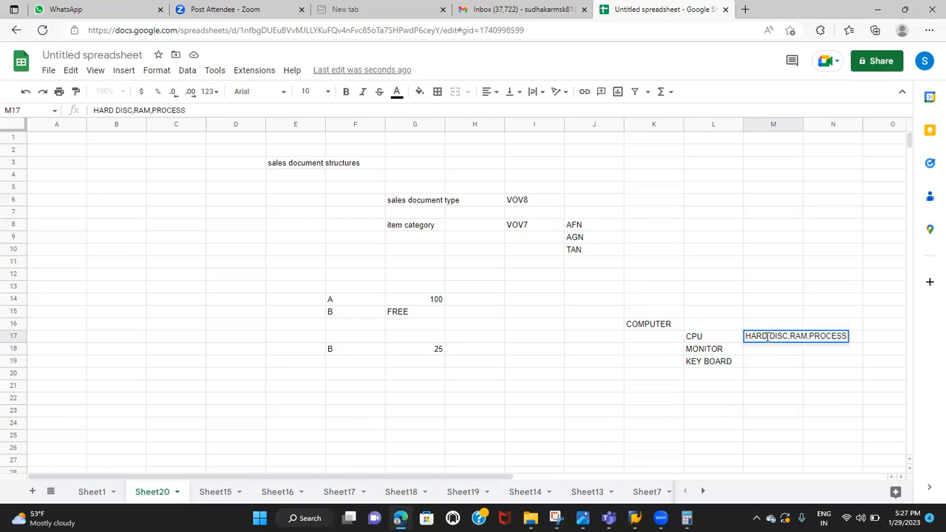
# Walk through the bill of material levels from COMPUTER to CPU to the parts in M17
pyautogui.click(662, 325)
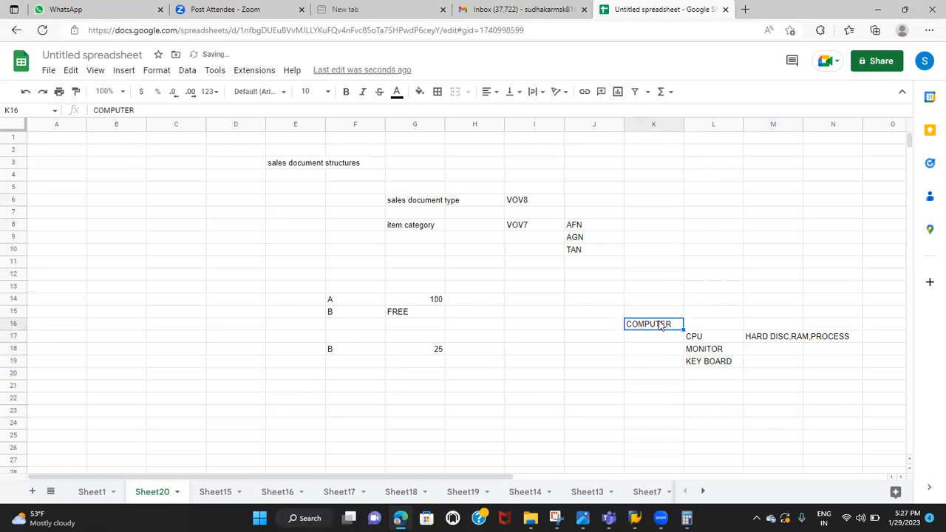
pyautogui.click(694, 341)
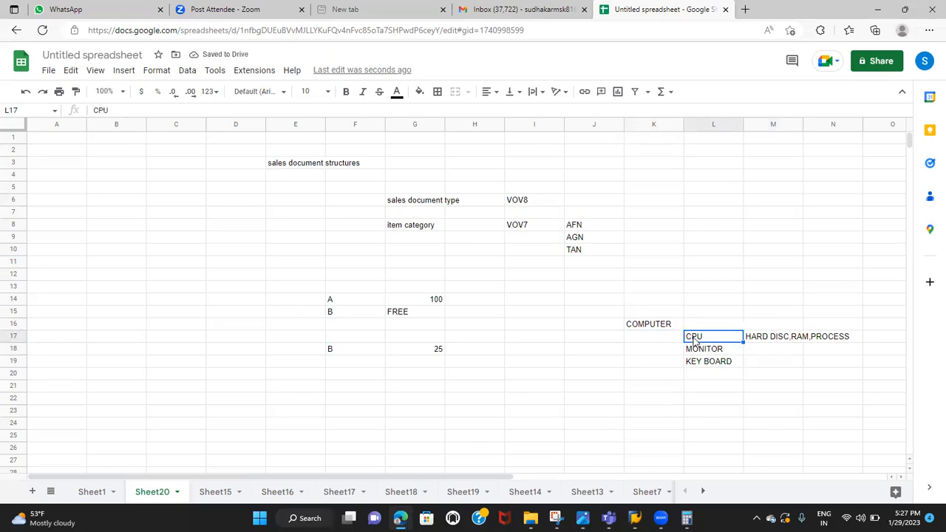
pyautogui.click(776, 342)
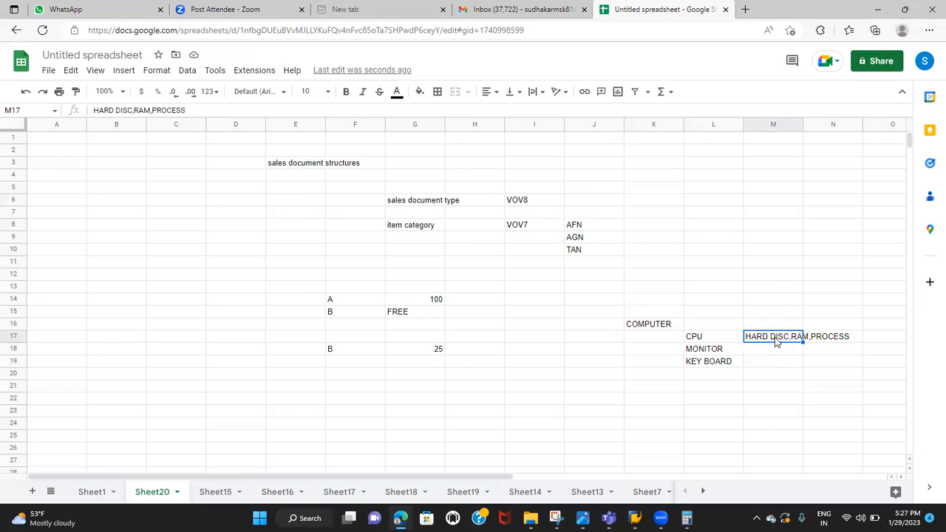
# Return to SAP, compare the single-level and multi-level structure scope options, and close the list without choosing one
pyautogui.hotkey('alt', 'Tab')
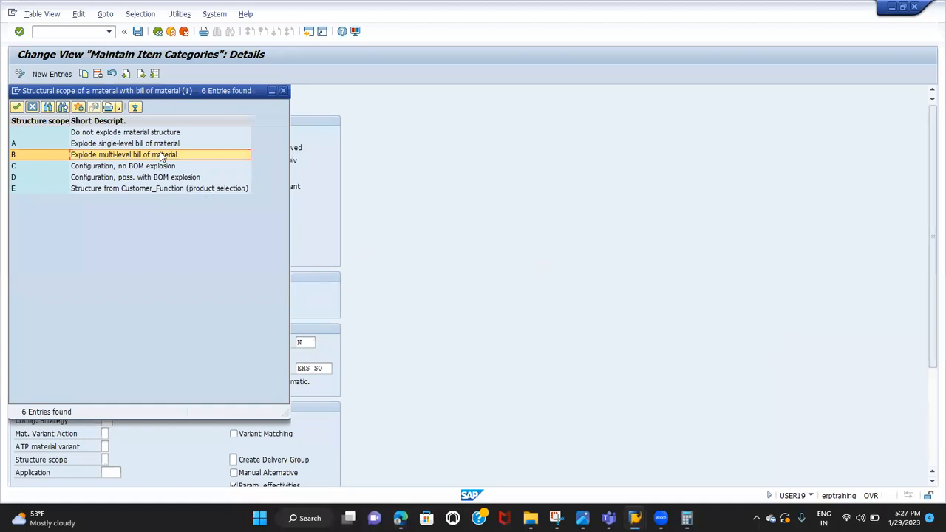
pyautogui.click(138, 145)
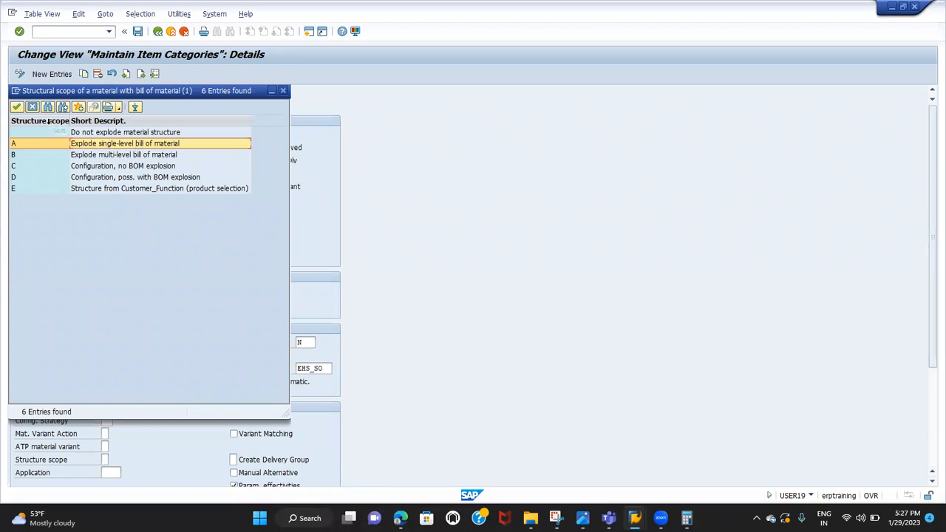
pyautogui.click(33, 109)
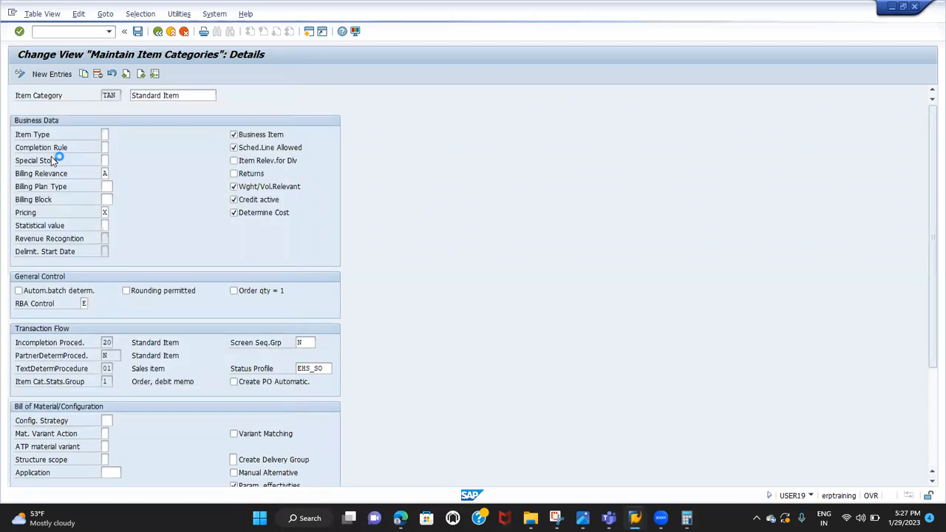
# Look at the Create Delivery Group field in TAN's Bill of Material/Configuration section
pyautogui.scroll(-3, 78, 347)
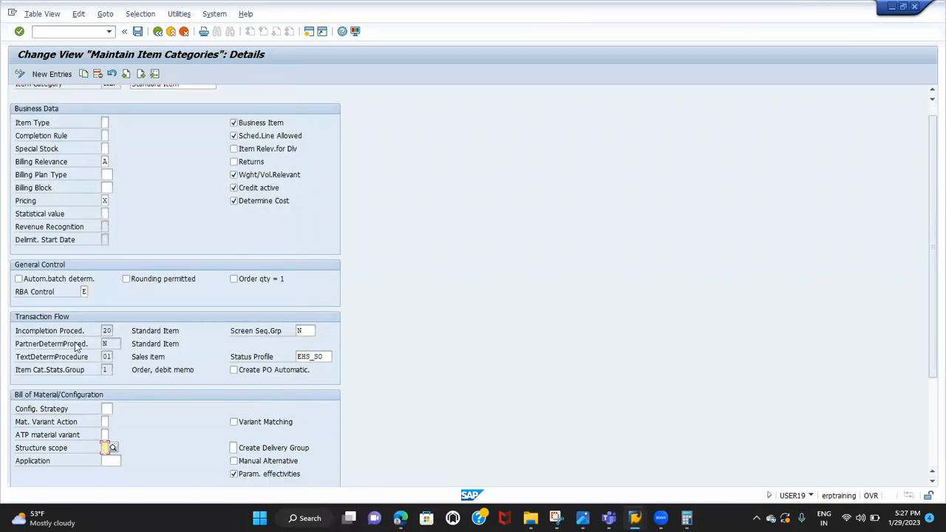
pyautogui.scroll(-2, 77, 347)
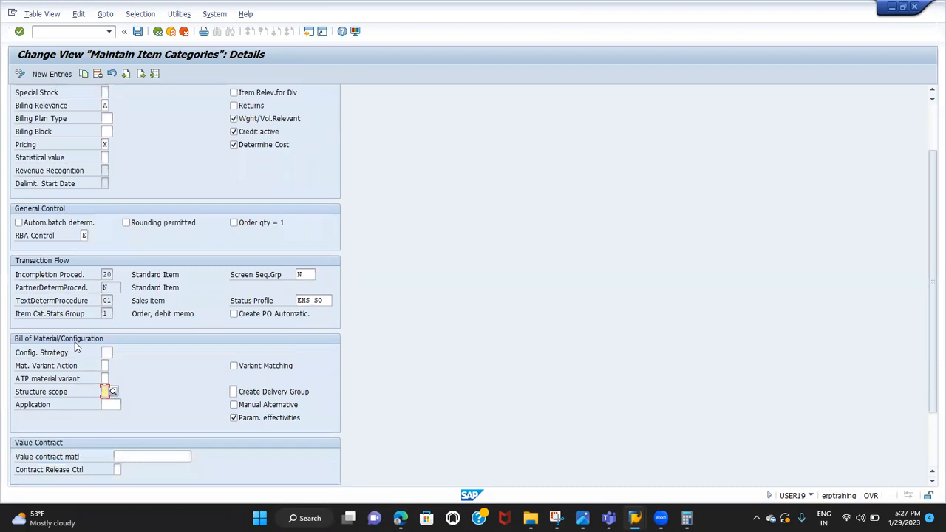
pyautogui.scroll(-1, 77, 347)
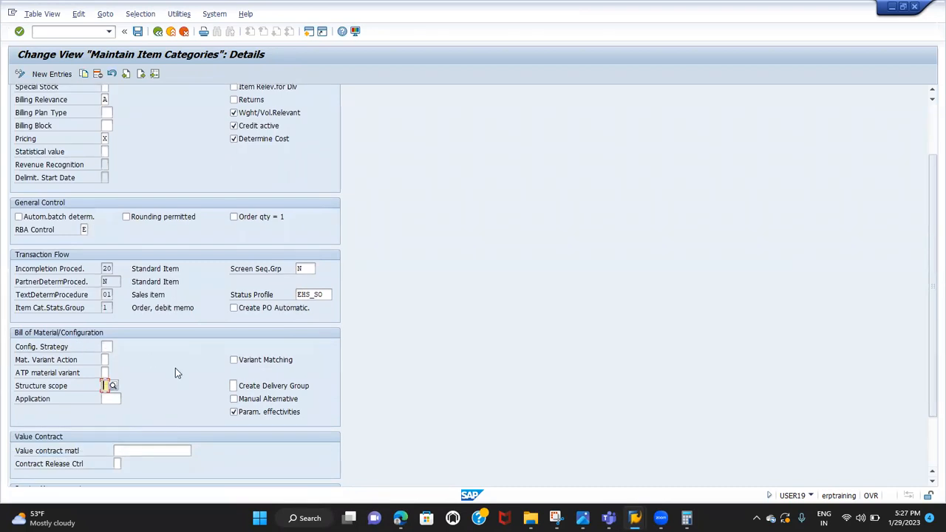
pyautogui.click(253, 390)
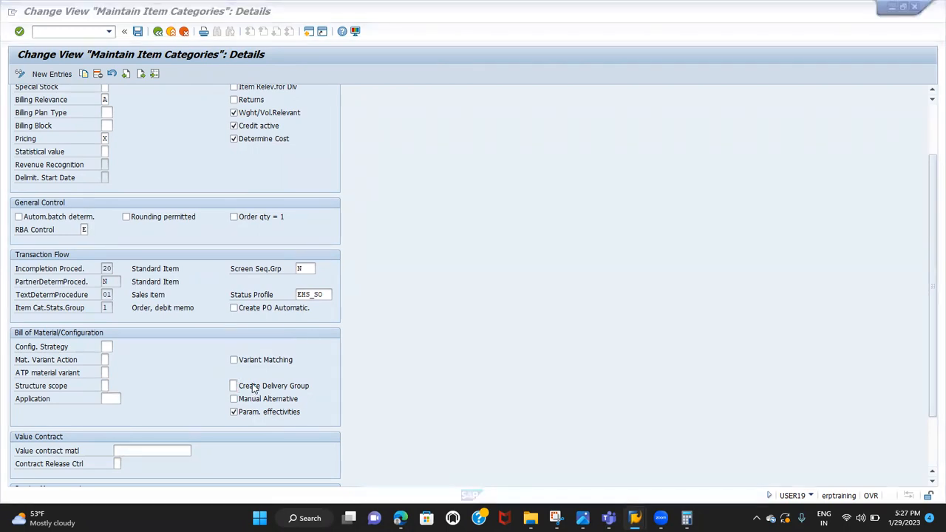
# Switch to the spreadsheet and enter 5, 10 and 15 in K17:K19 beside CPU, MONITOR and KEY BOARD
pyautogui.hotkey('alt', 'Tab')
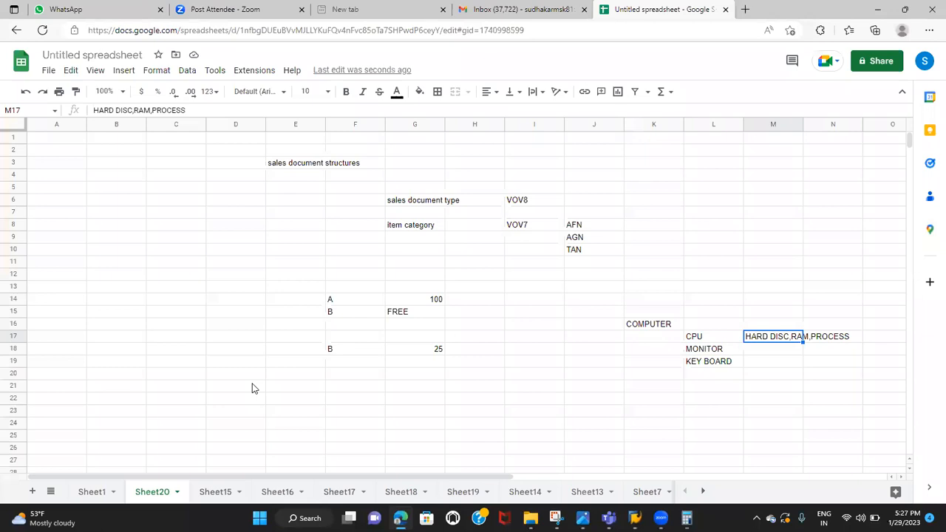
pyautogui.click(699, 341)
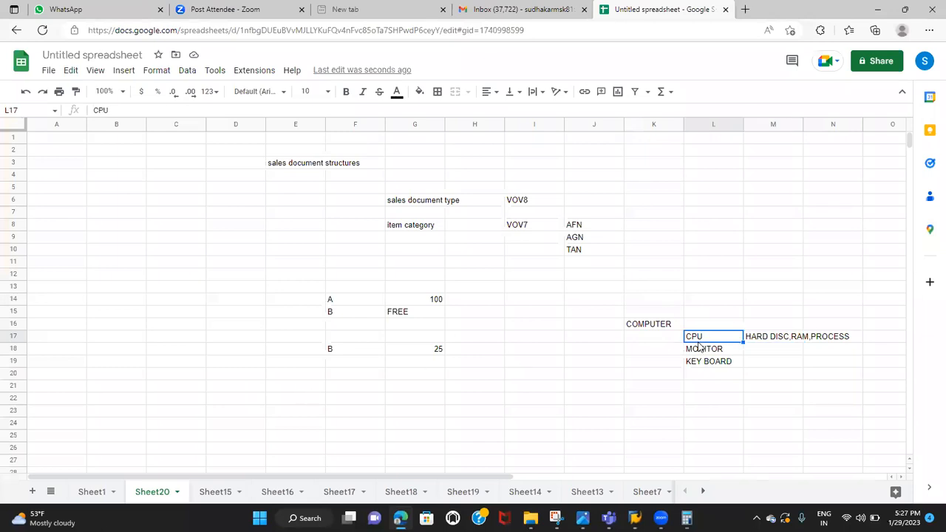
pyautogui.click(656, 329)
pyautogui.click(696, 340)
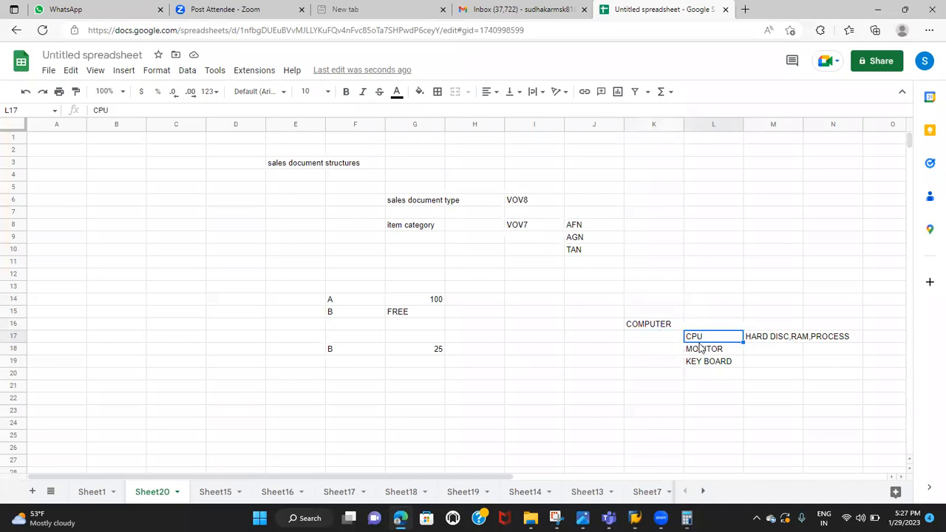
pyautogui.doubleClick(637, 337)
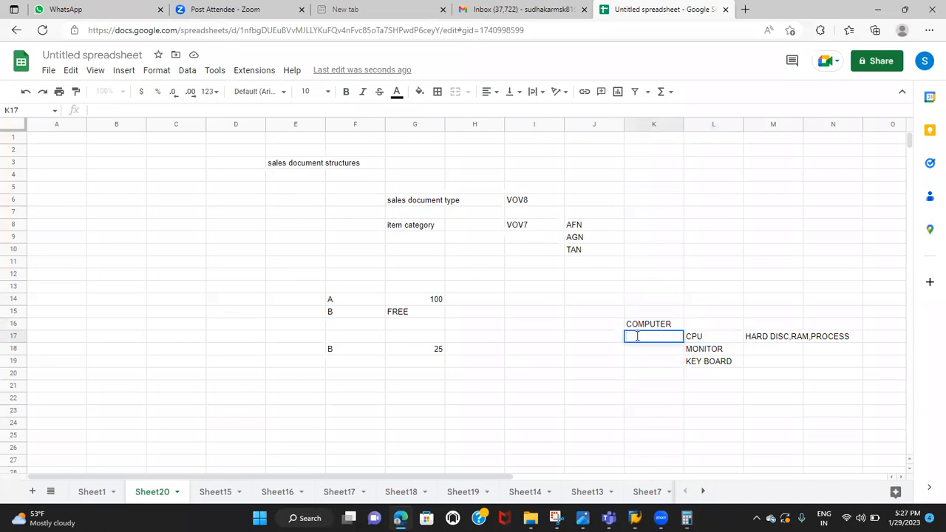
pyautogui.write('5')
pyautogui.click(633, 351)
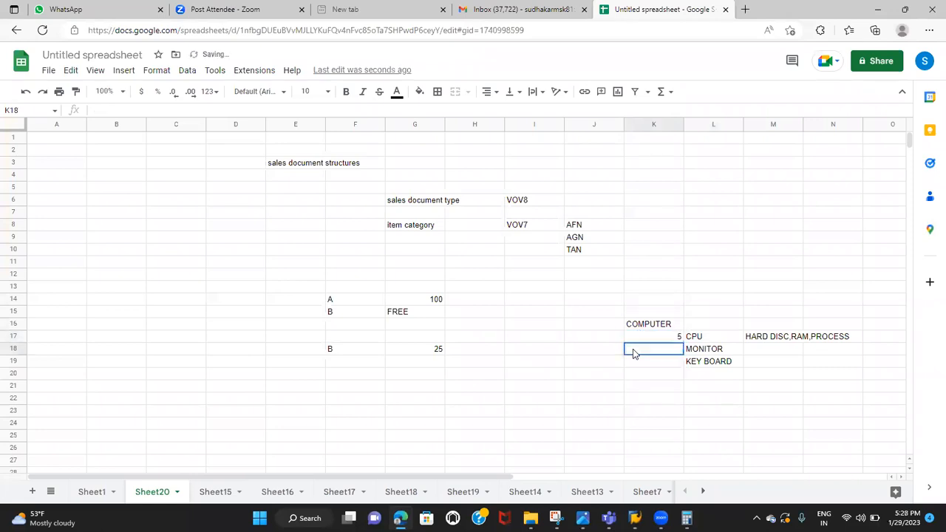
pyautogui.doubleClick(633, 350)
pyautogui.write('10')
pyautogui.click(635, 364)
pyautogui.write('15')
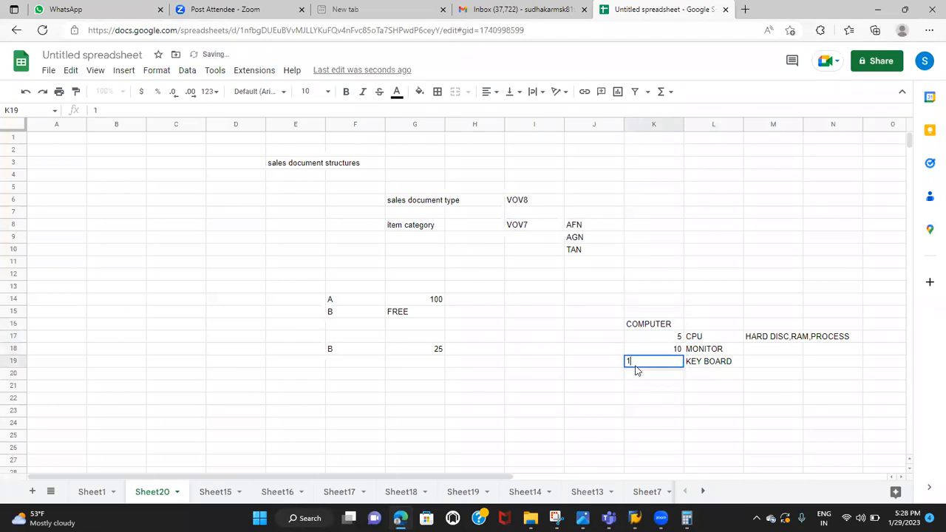
pyautogui.click(648, 399)
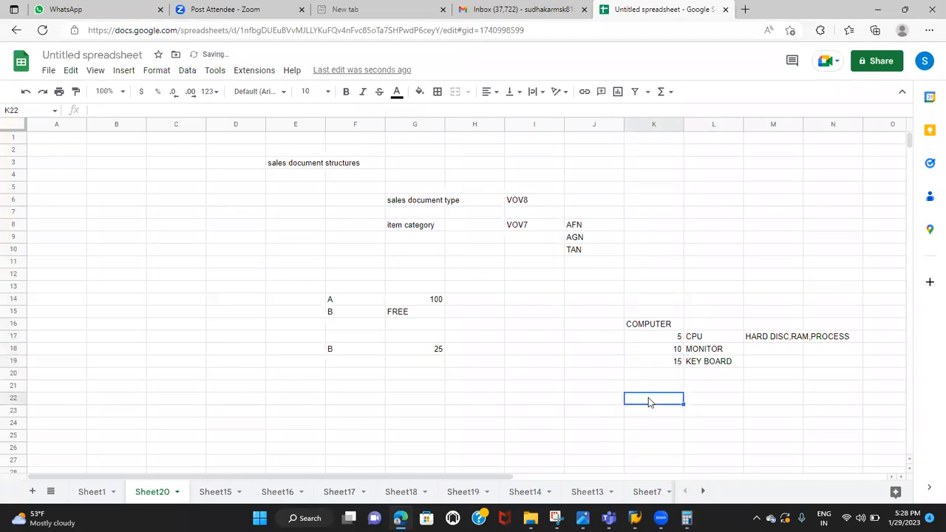
# Point out COMPUTER and its components, and enter 15TH DELIVERY in K20 below the numbers
pyautogui.click(657, 325)
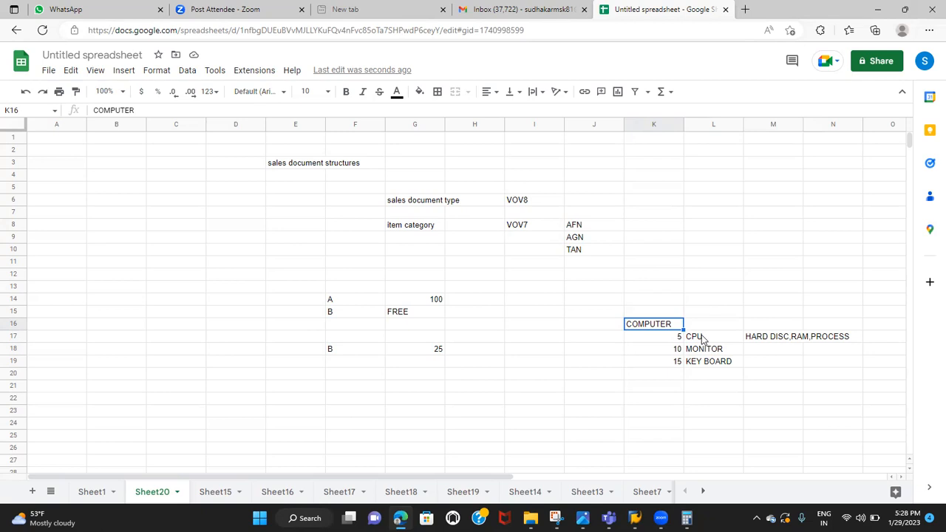
pyautogui.moveTo(702, 339); pyautogui.dragTo(710, 370)
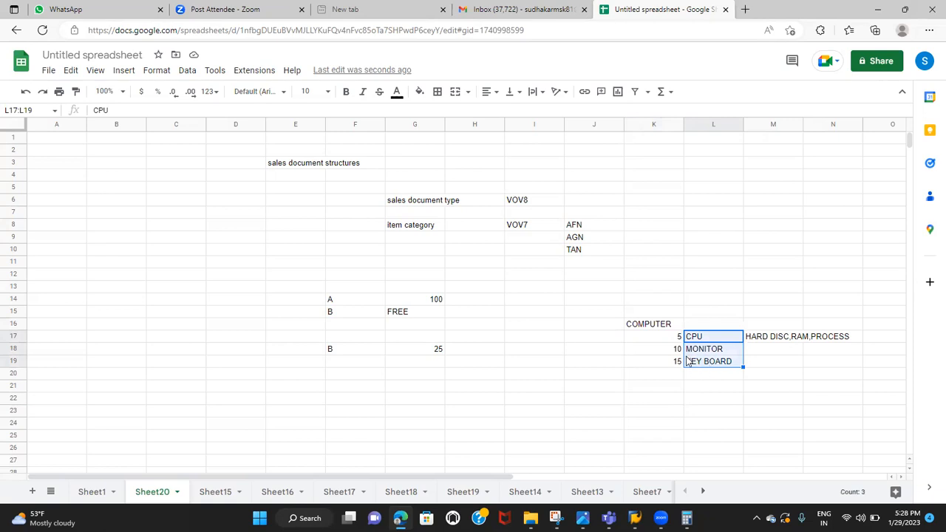
pyautogui.click(654, 328)
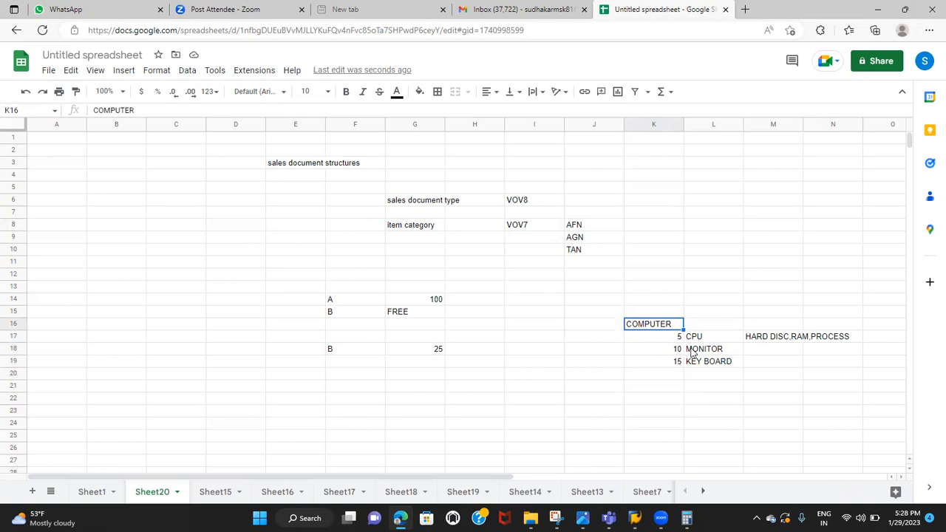
pyautogui.click(647, 375)
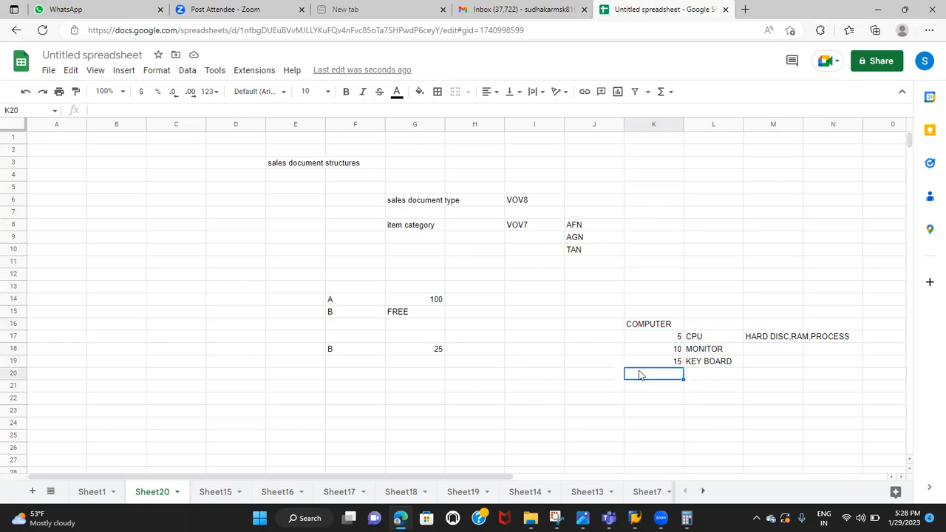
pyautogui.write('15TH DELIVERY')
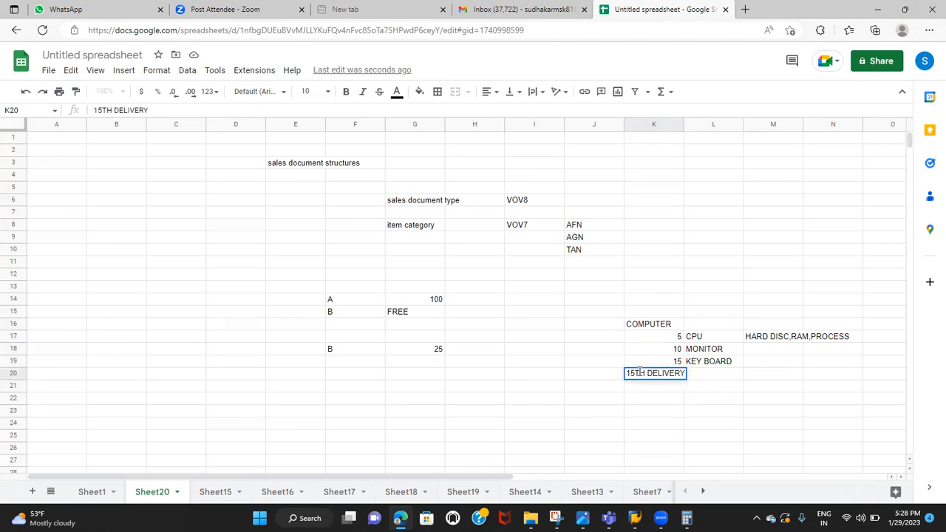
# Return to SAP, examine TAN's Create Delivery Group options without choosing one, and review the remaining sections of the item category
pyautogui.hotkey('alt', 'Tab')
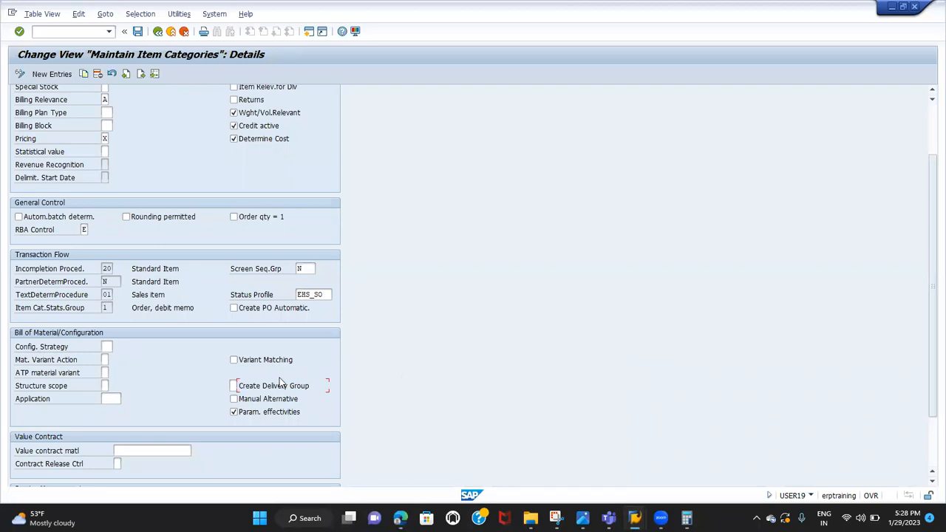
pyautogui.click(241, 386)
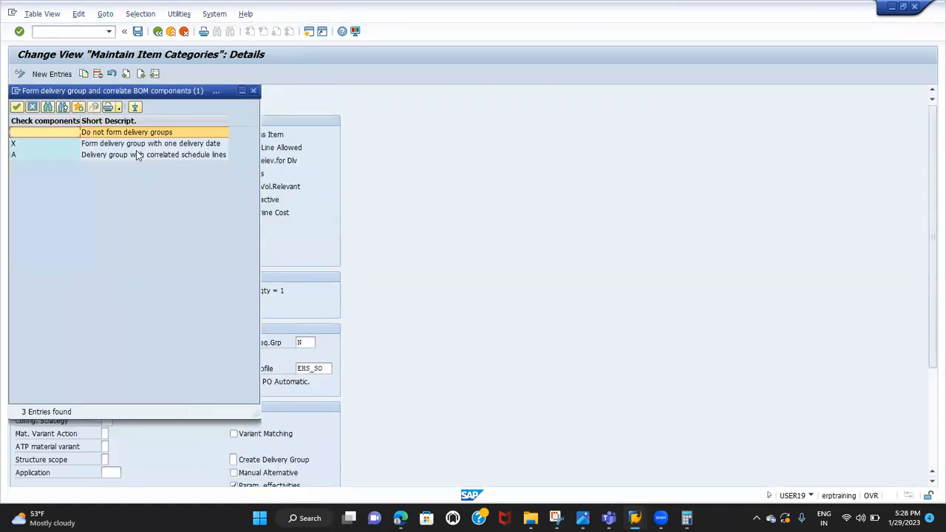
pyautogui.click(137, 144)
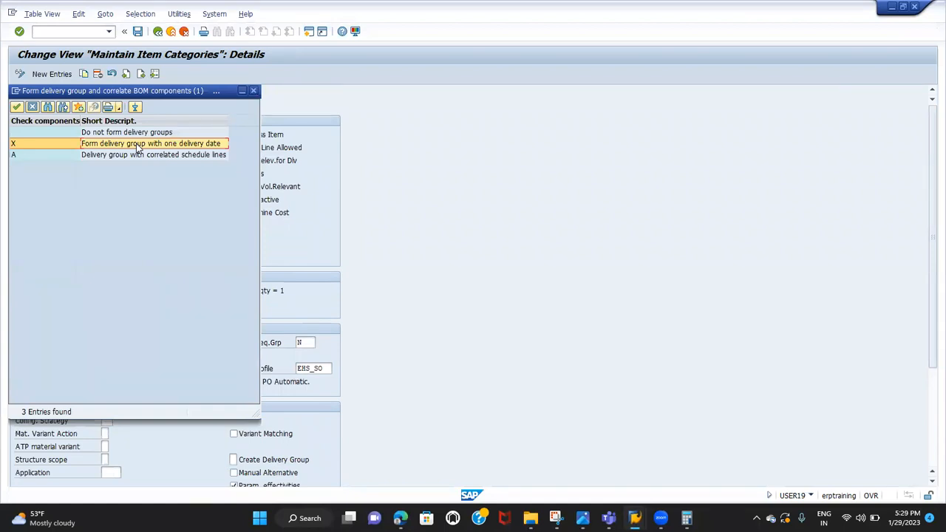
pyautogui.click(31, 107)
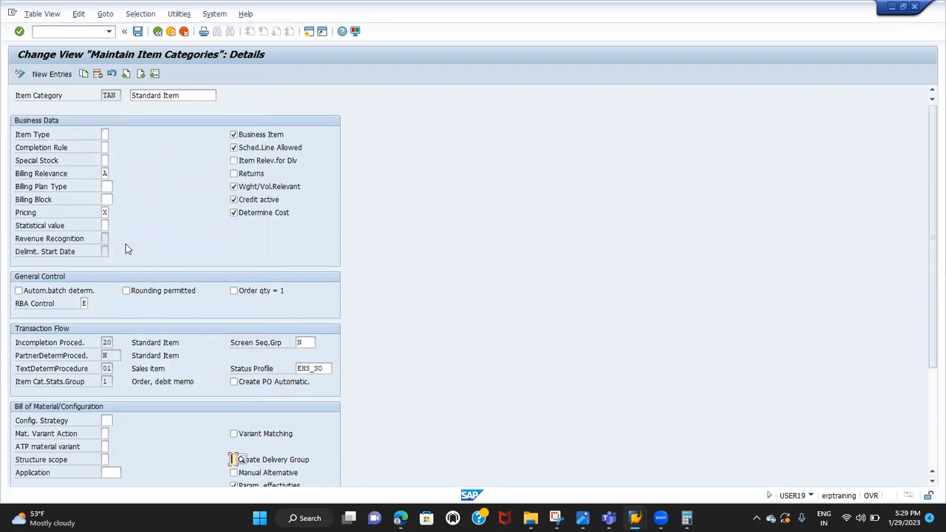
pyautogui.scroll(-6, 175, 379)
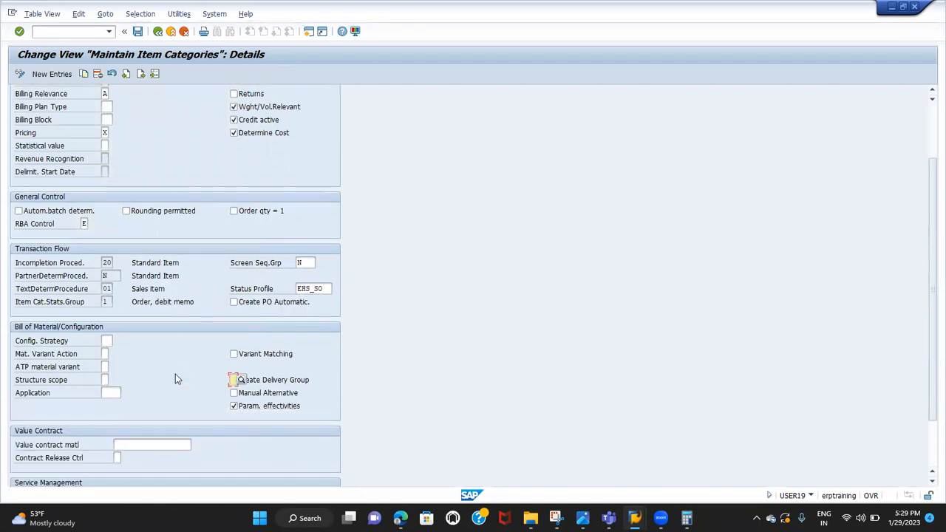
pyautogui.scroll(-5, 175, 380)
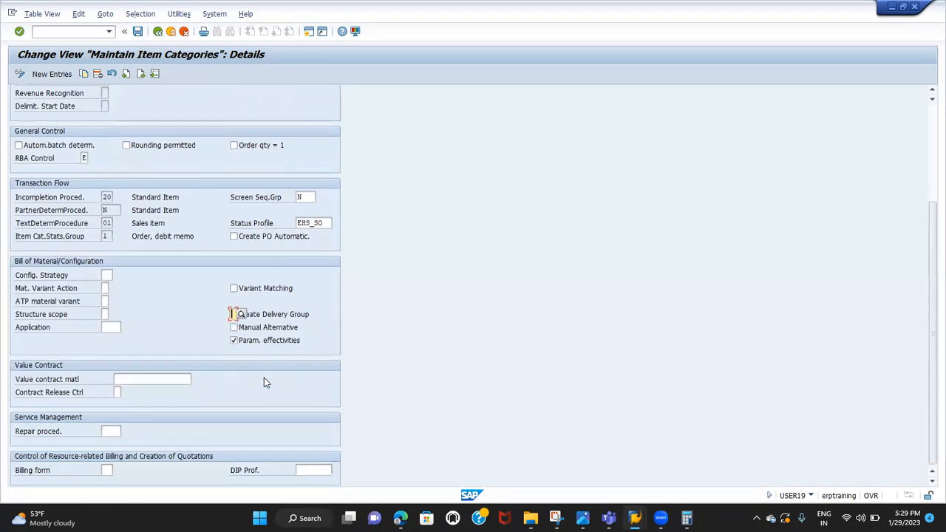
pyautogui.scroll(1, 244, 346)
pyautogui.scroll(10, 237, 346)
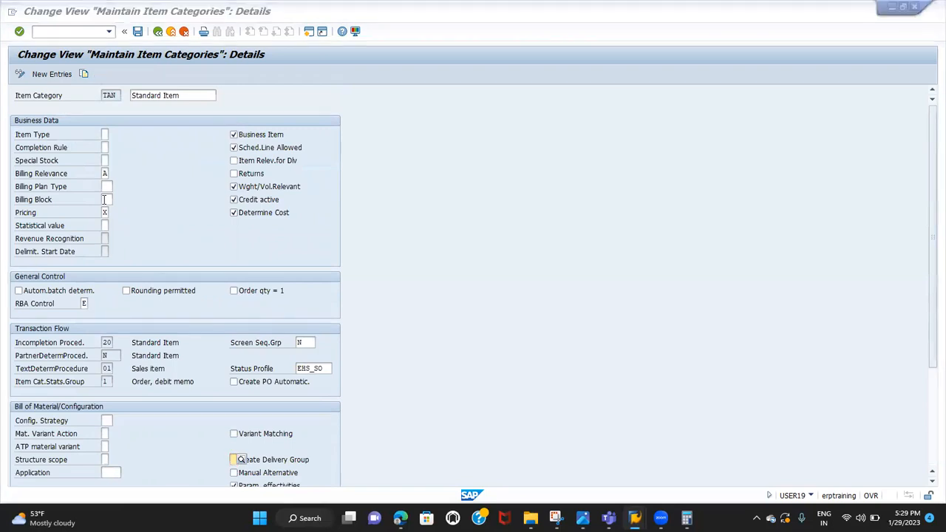
# Switch back to the spreadsheet and list the sales document types IN, QT and OR in C22:C24
pyautogui.hotkey('alt', 'Tab')
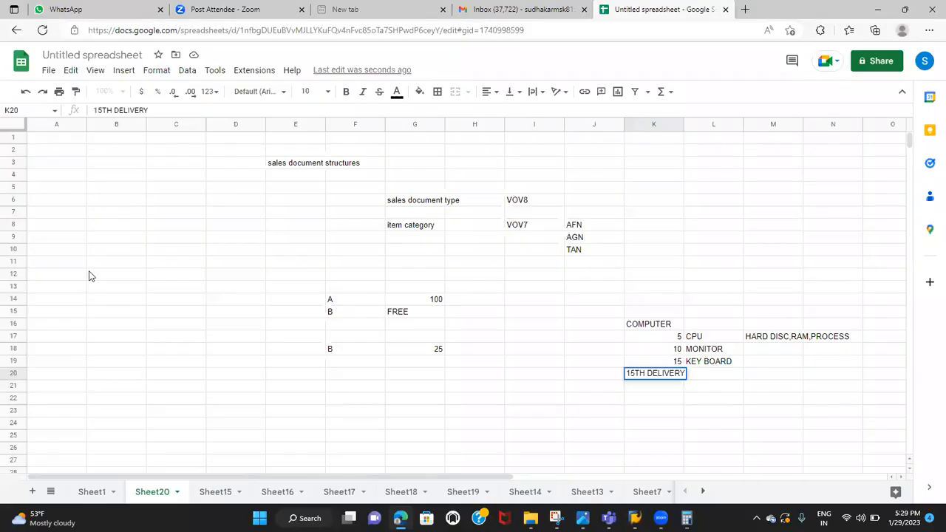
pyautogui.click(165, 401)
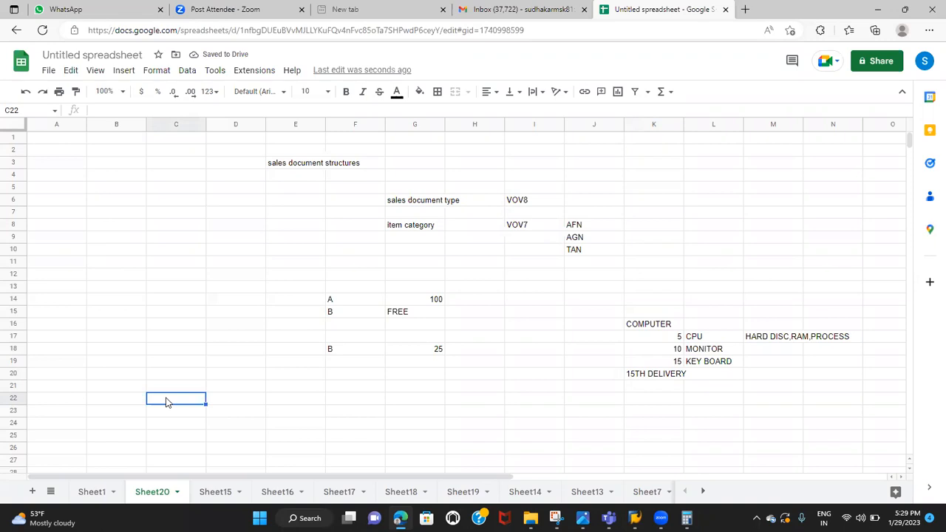
pyautogui.write('in')
pyautogui.press('BackSpace')
pyautogui.press('BackSpace')
pyautogui.write('IN')
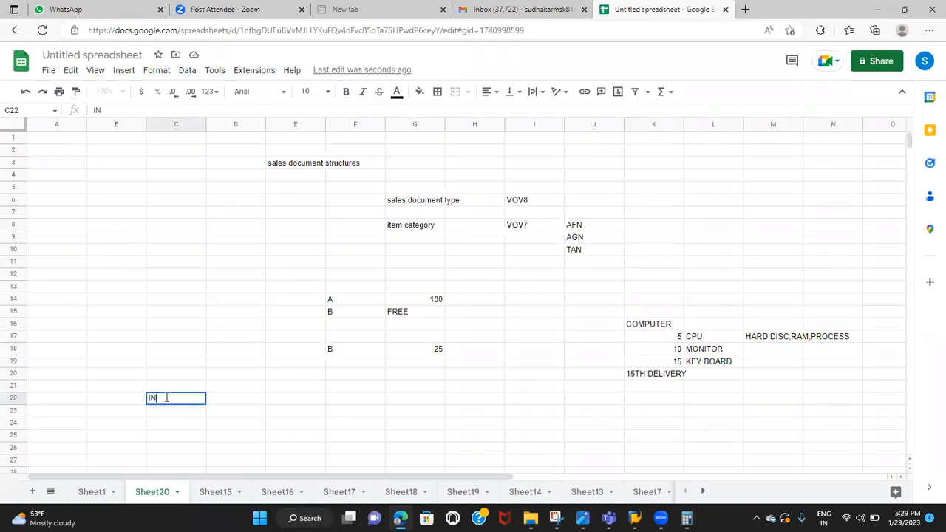
pyautogui.press('Return')
pyautogui.write('QT')
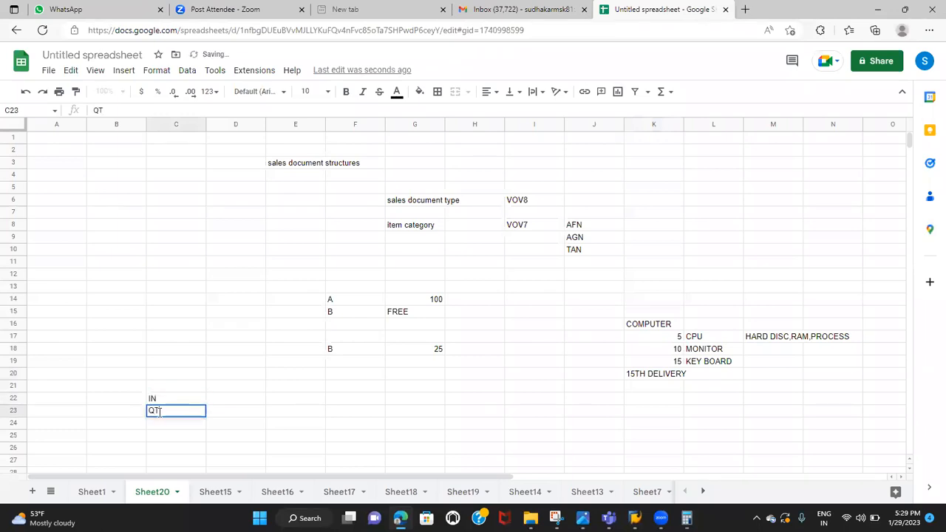
pyautogui.press('Return')
pyautogui.write('OR')
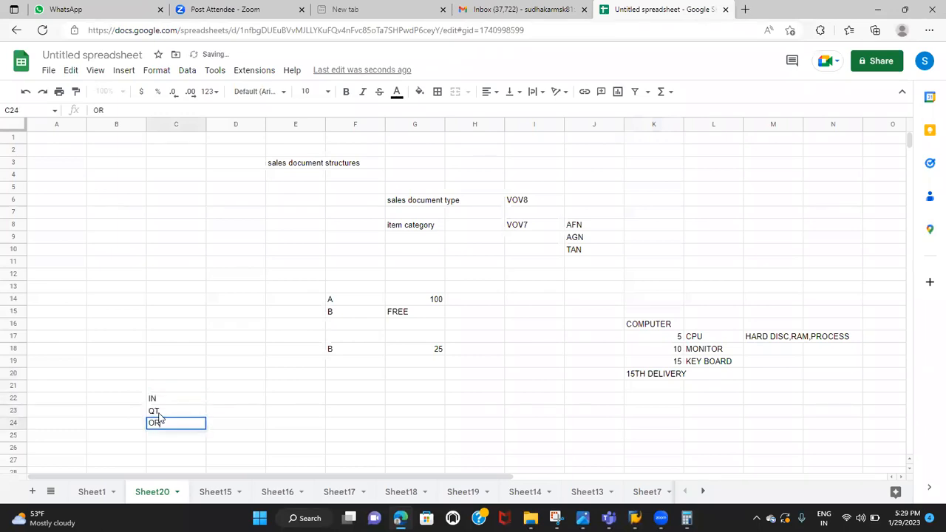
# Enter the matching item categories AFN, AGN and TAN in D22:D24 and go over each one
pyautogui.click(175, 400)
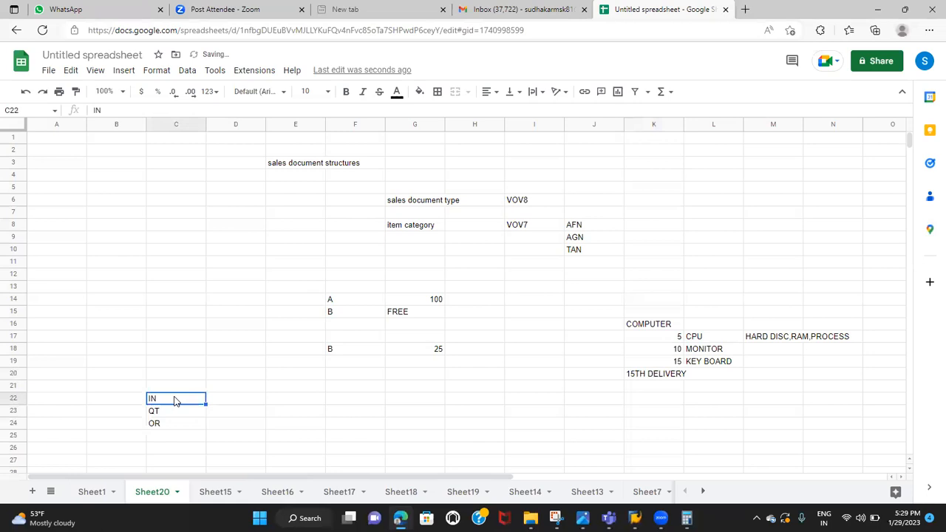
pyautogui.click(222, 398)
pyautogui.write('AFN')
pyautogui.press('Return')
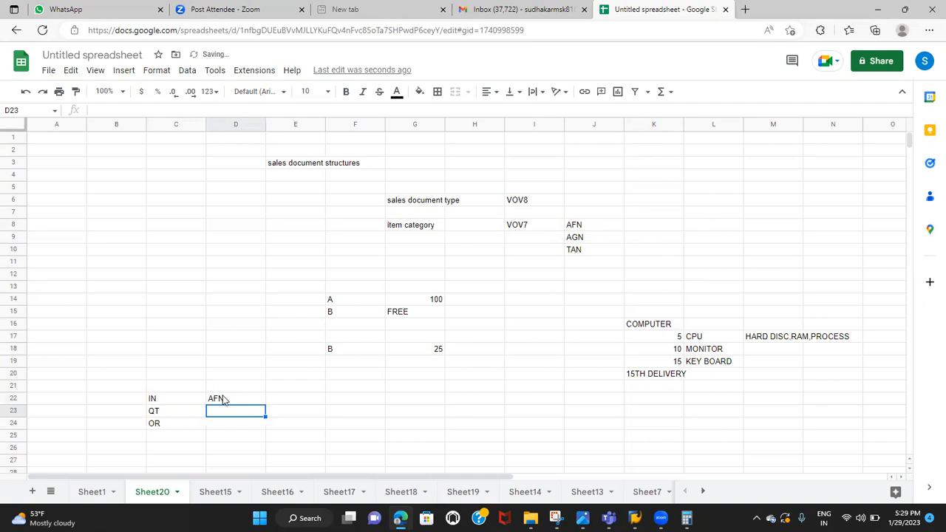
pyautogui.write('AGN')
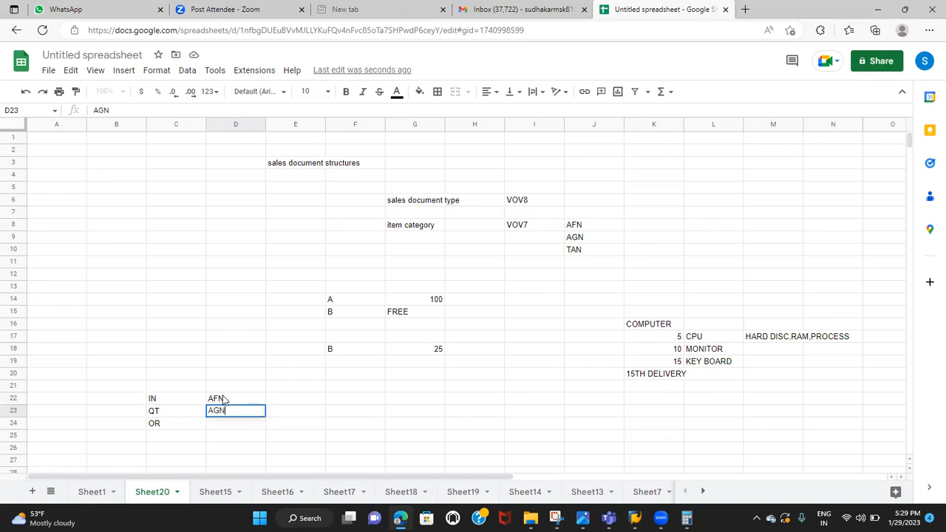
pyautogui.press('Return')
pyautogui.write('TAN')
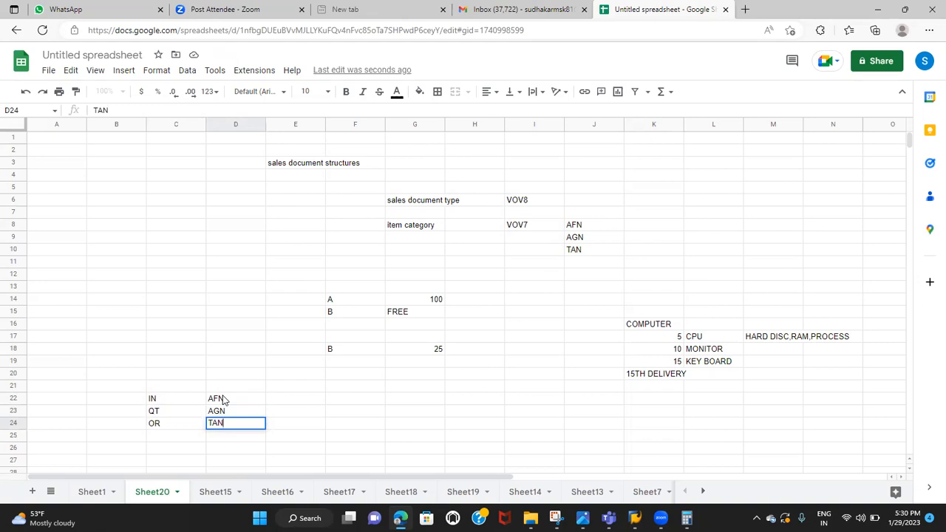
pyautogui.click(224, 399)
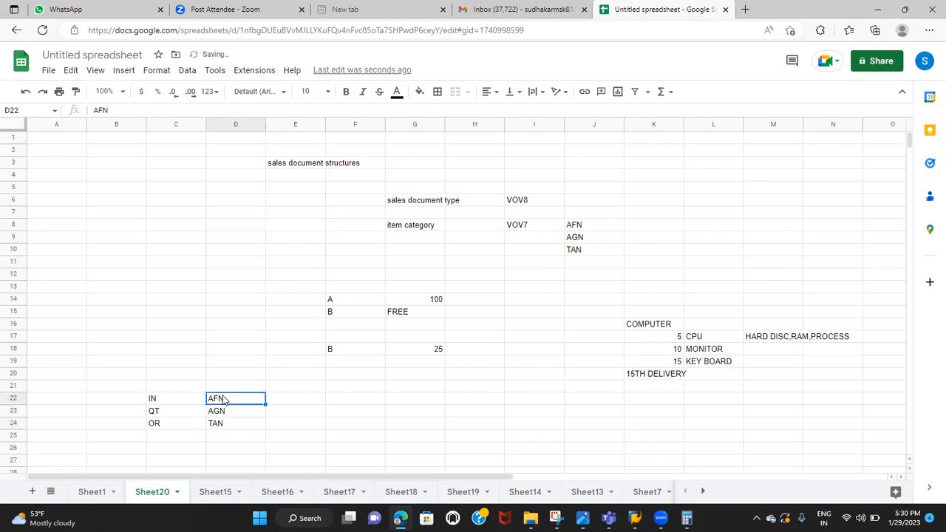
pyautogui.click(221, 413)
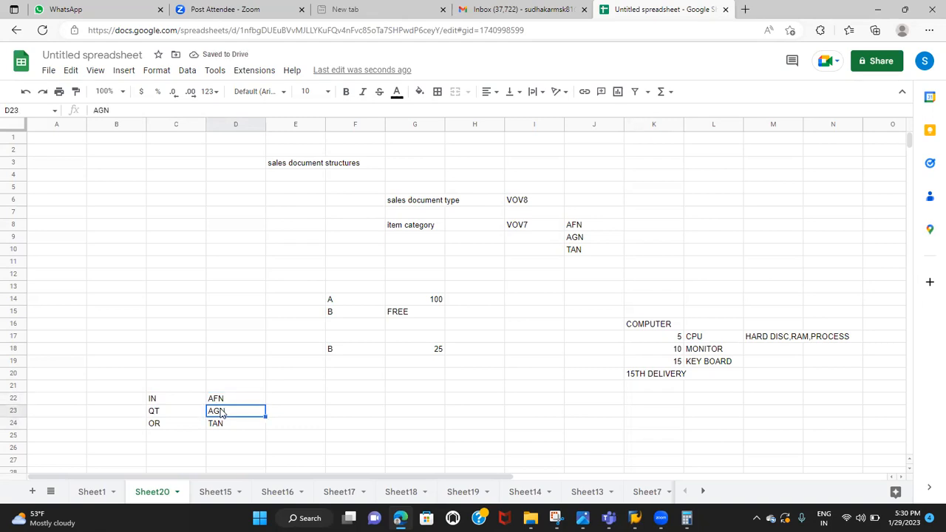
pyautogui.click(226, 427)
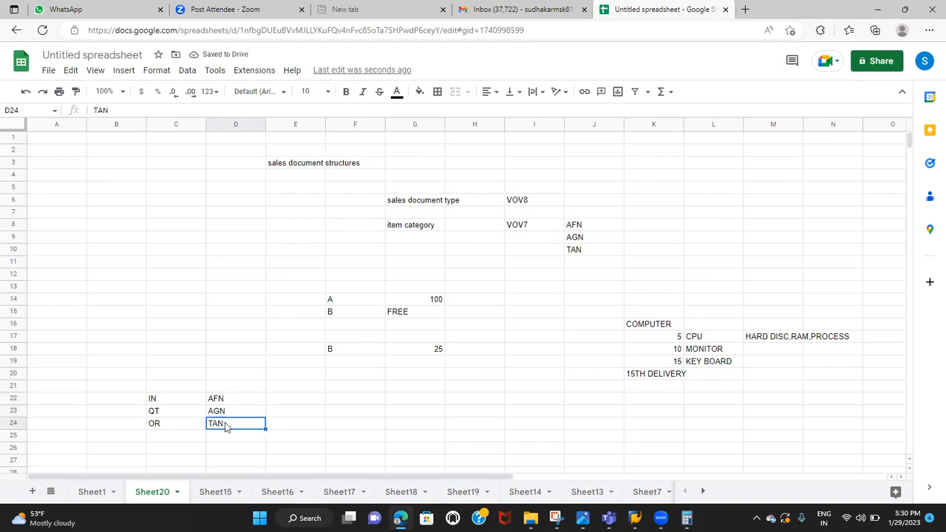
# Enter the heading ITEM CATERGORY DETERMINATION in G25
pyautogui.scroll(-2, 226, 426)
pyautogui.scroll(-1, 226, 427)
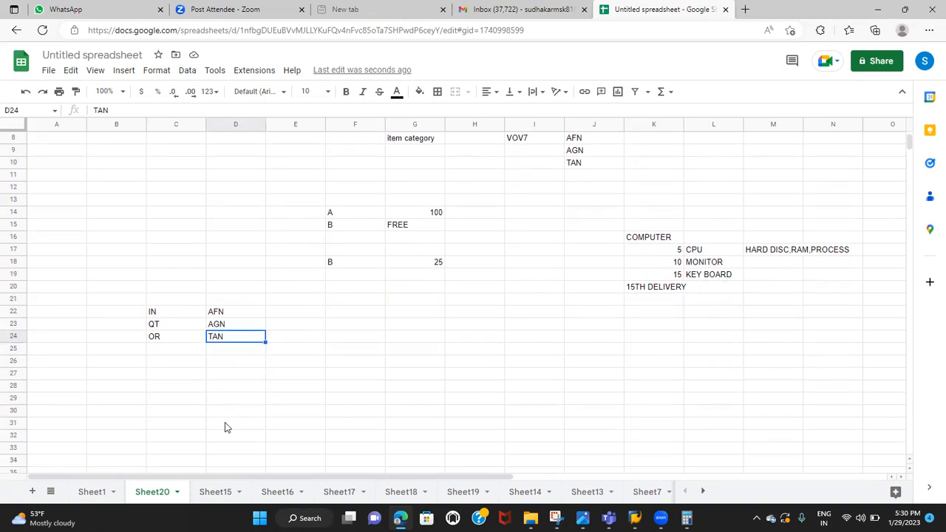
pyautogui.click(400, 354)
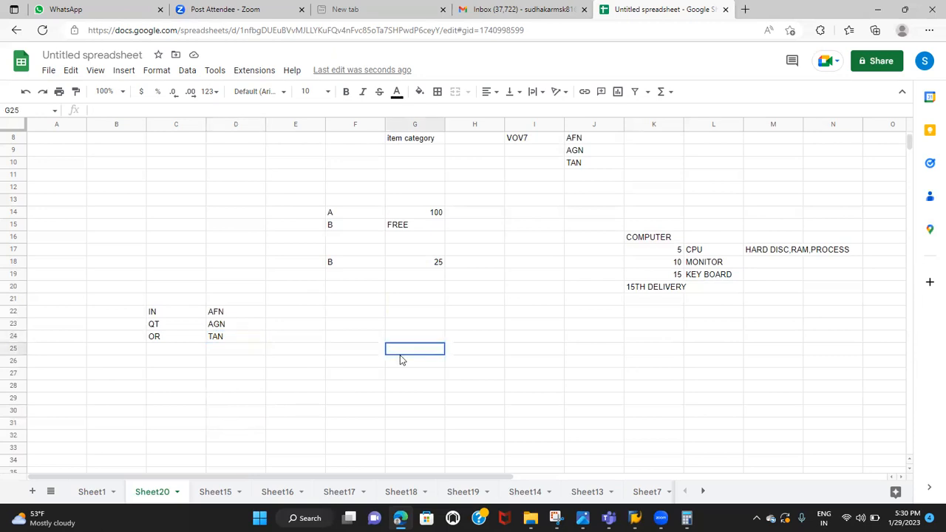
pyautogui.write('ITEM ')
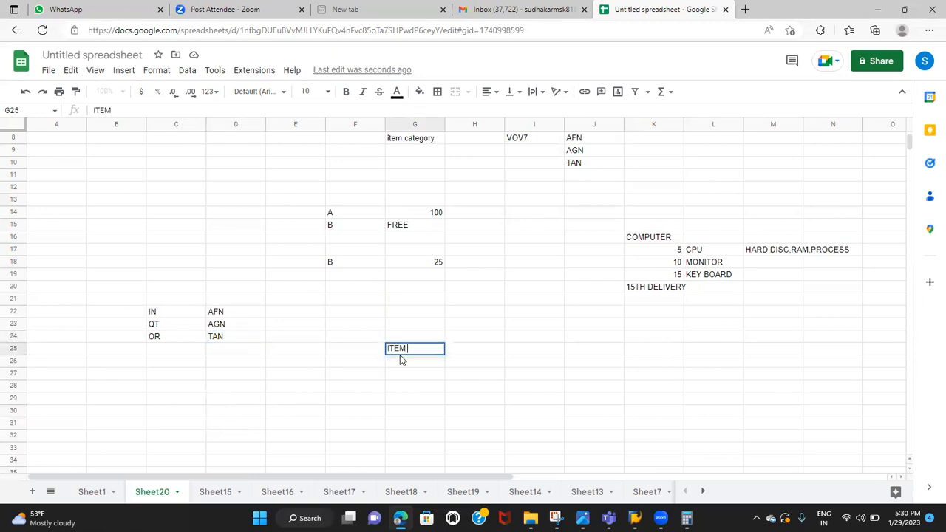
pyautogui.write('CATERGO')
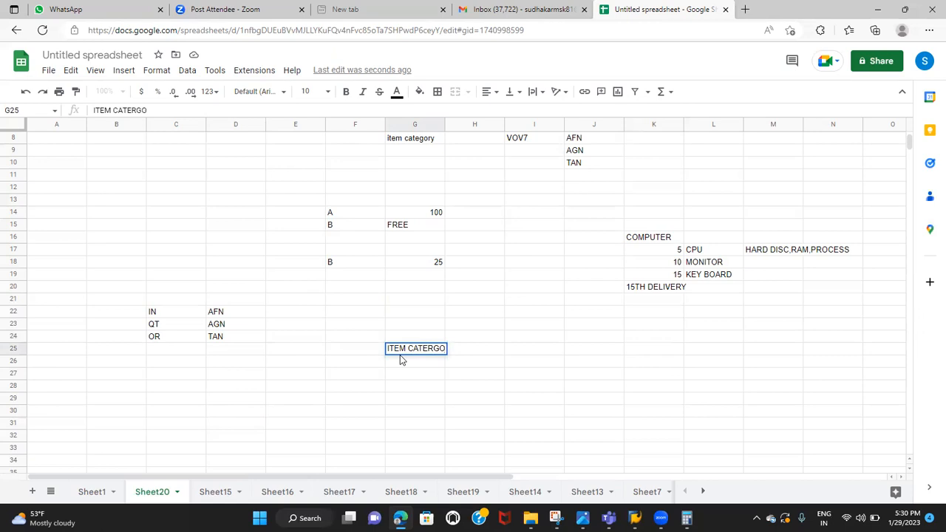
pyautogui.write('RY DETERMINATION')
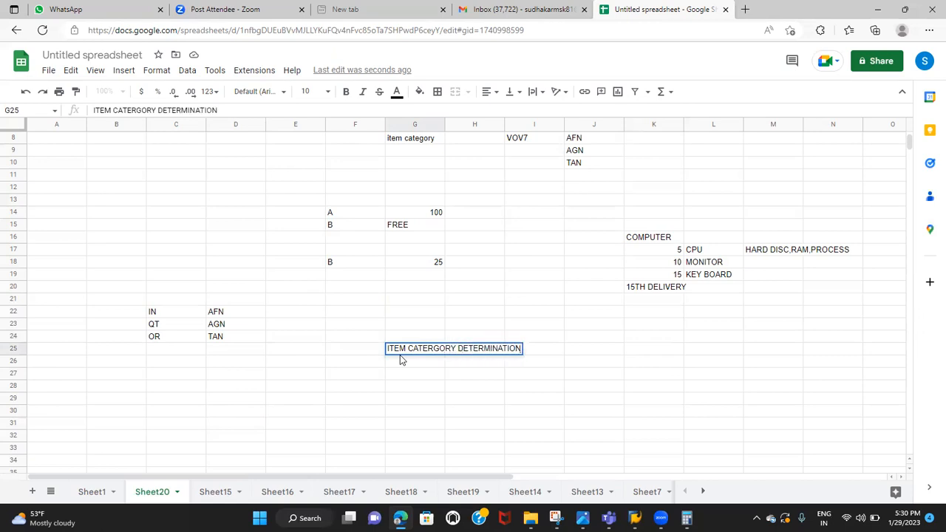
# Finish the heading in G25 and go back over item category TAN in D24
pyautogui.click(359, 389)
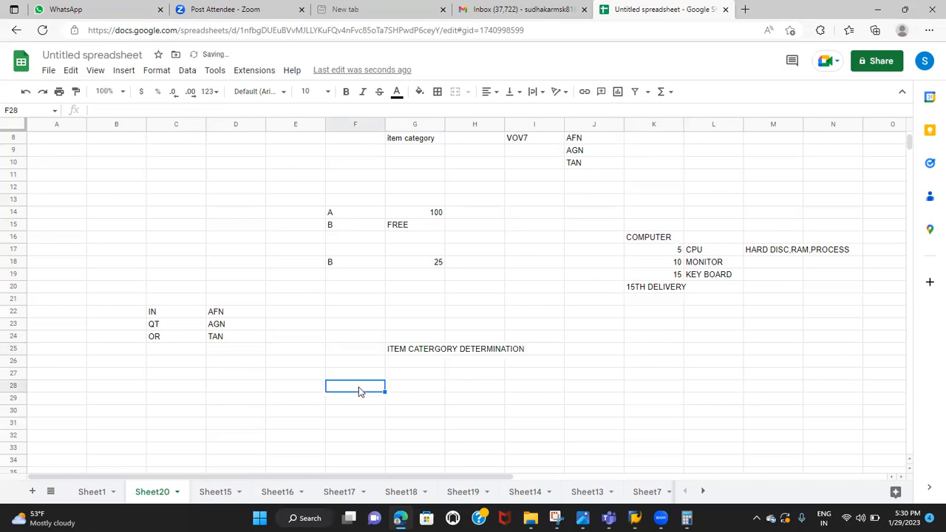
pyautogui.click(304, 364)
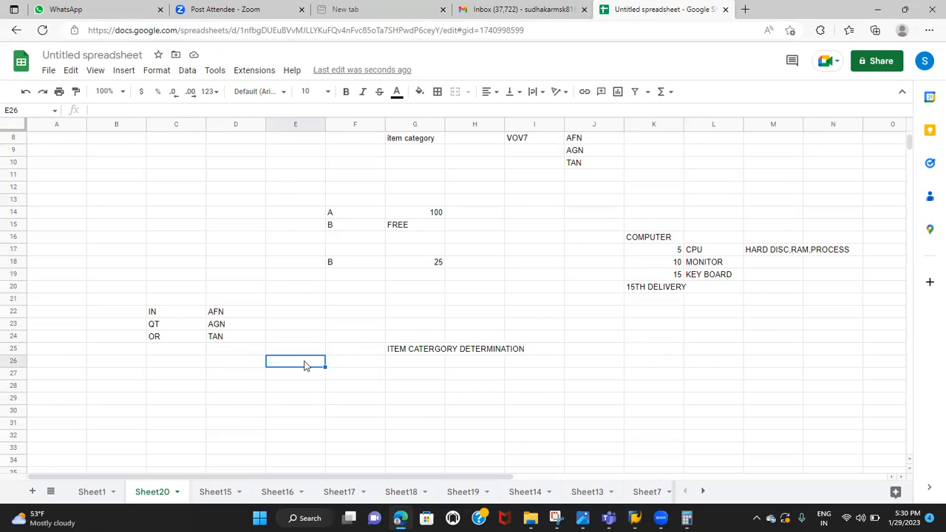
pyautogui.click(224, 338)
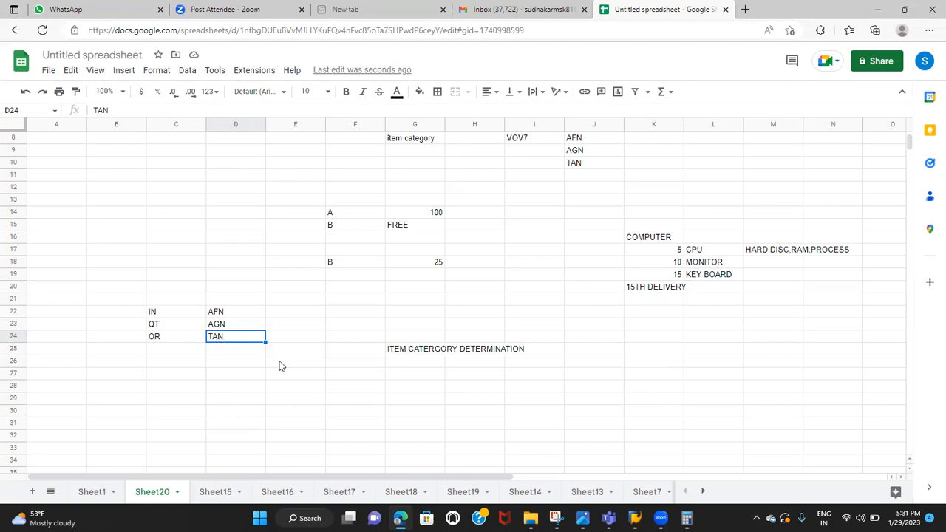
pyautogui.click(303, 375)
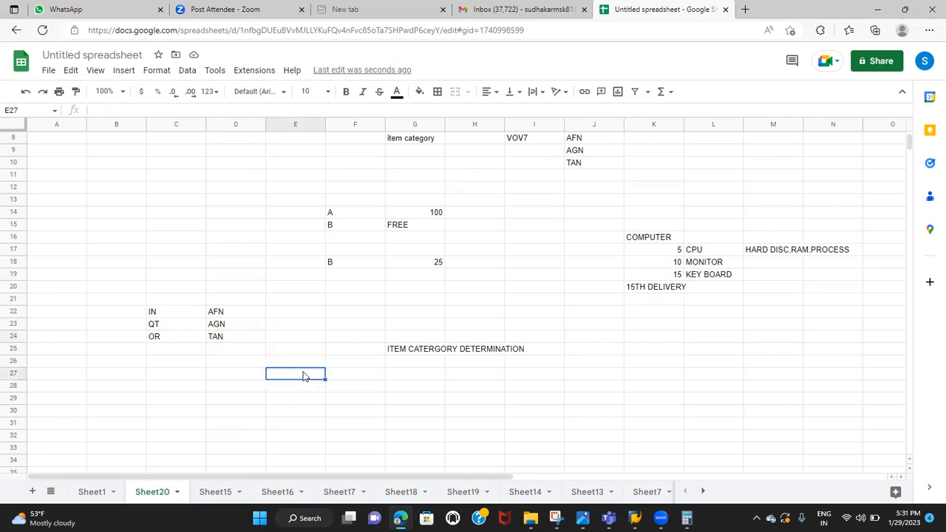
# Begin the item category determination rule in E26 with SALES DOCUMENT TYPE
pyautogui.click(297, 363)
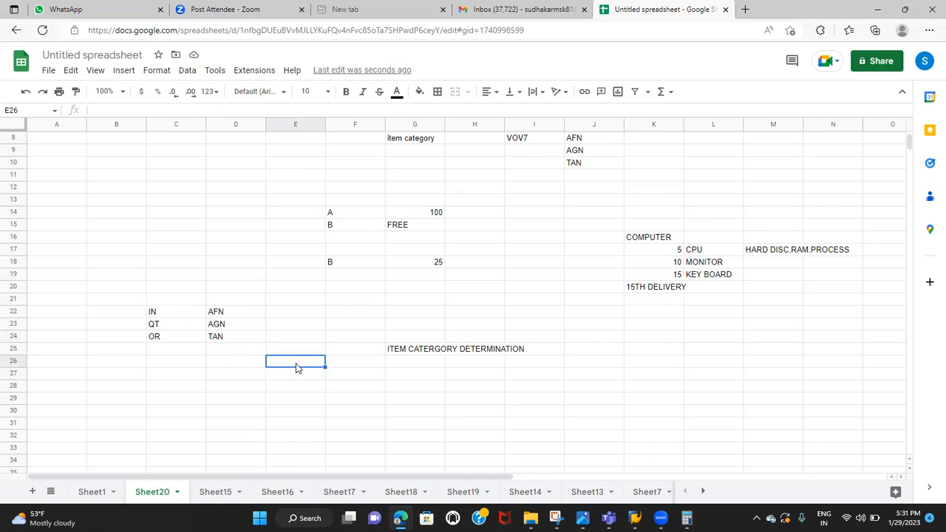
pyautogui.write('SALES DPCUME')
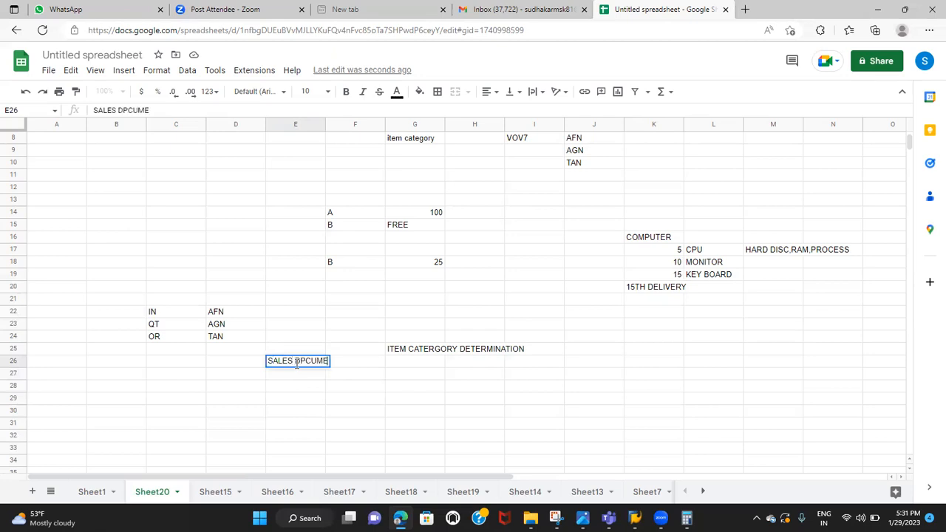
pyautogui.press('BackSpace')
pyautogui.press('BackSpace')
pyautogui.press('BackSpace')
pyautogui.press('BackSpace')
pyautogui.press('BackSpace')
pyautogui.write('OCUMENT T')
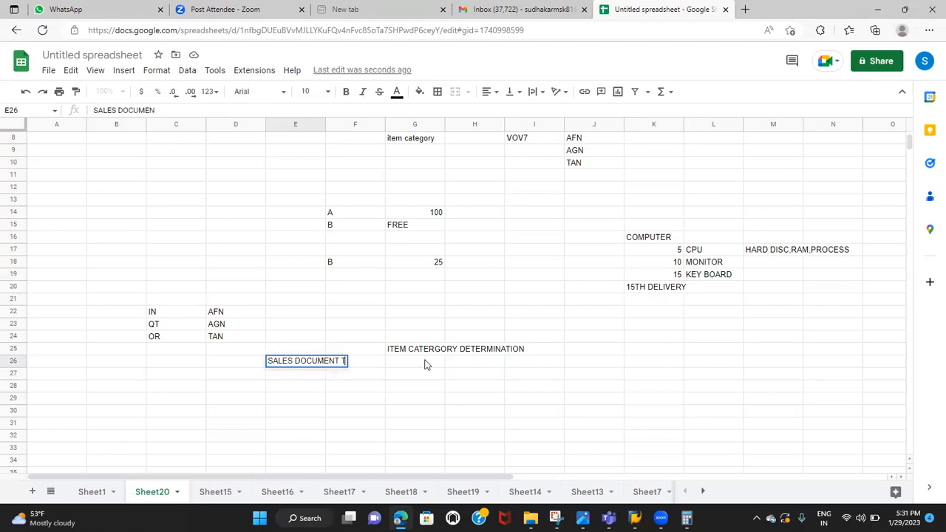
pyautogui.write('YPE+ITEM C')
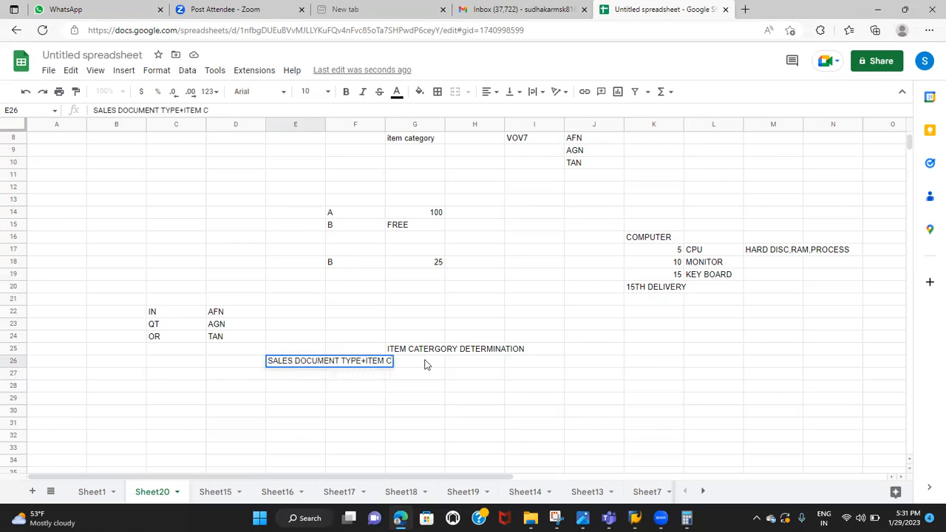
pyautogui.write('AT GROUP+H')
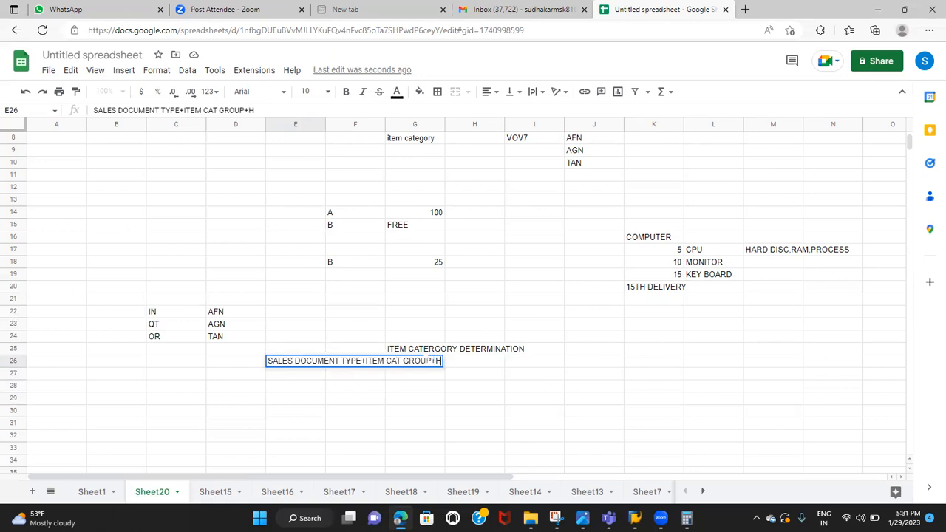
# Extend the rule in E26 with +ITEM CAT GROUP+HIGHER LEVEL ITEM CAT
pyautogui.write('IGHER LE')
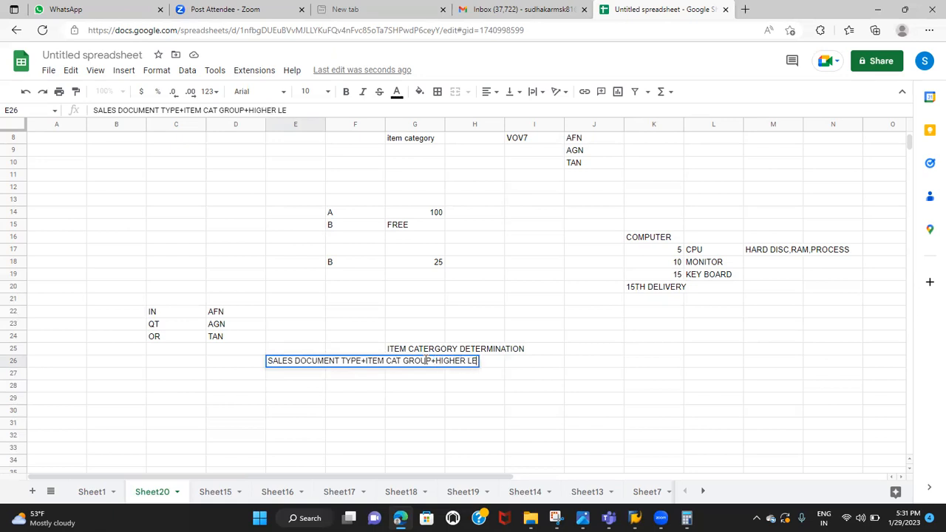
pyautogui.write('VEL ITEM CAT')
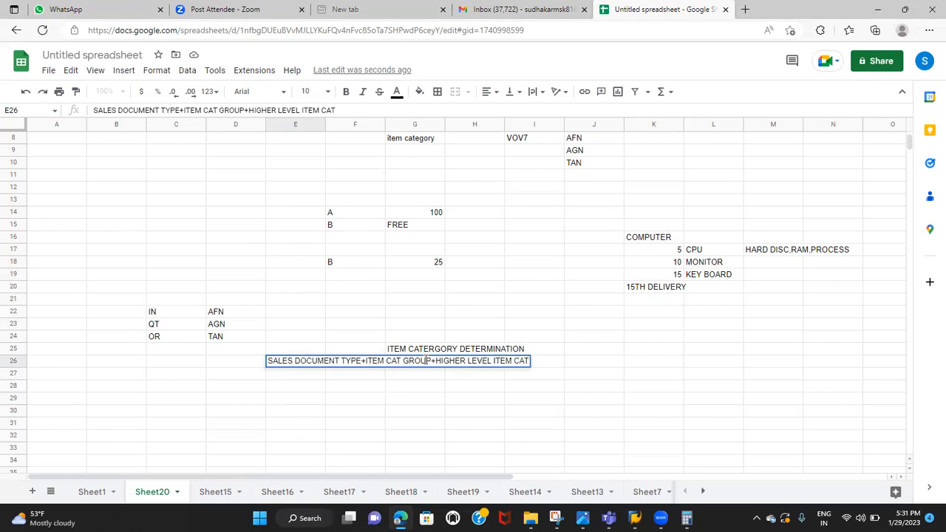
pyautogui.write('+USAGE---')
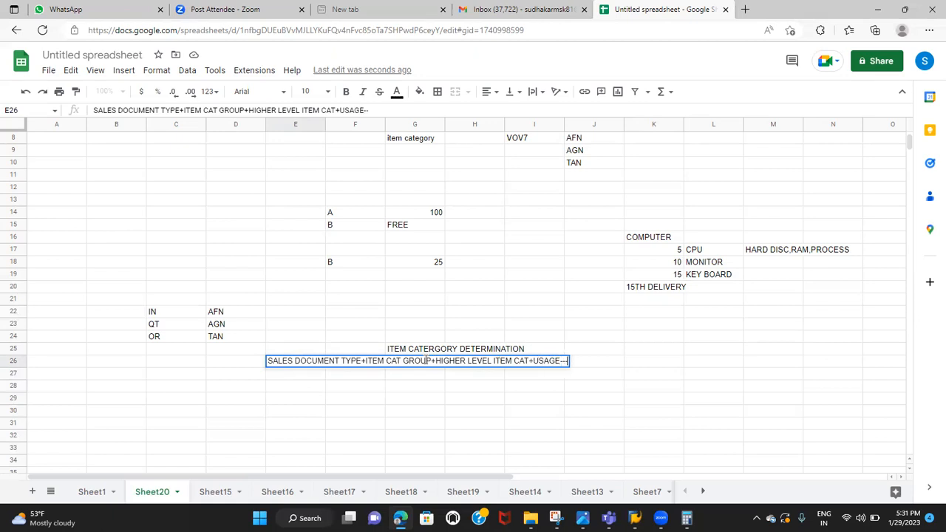
pyautogui.write('->ITAM CAT')
# Complete the rule in E26 with +USAGE---->ITEM CATEGORY
pyautogui.press('BackSpace')
pyautogui.press('BackSpace')
pyautogui.press('BackSpace')
pyautogui.press('BackSpace')
pyautogui.press('BackSpace')
pyautogui.press('BackSpace')
pyautogui.write('EM CATER')
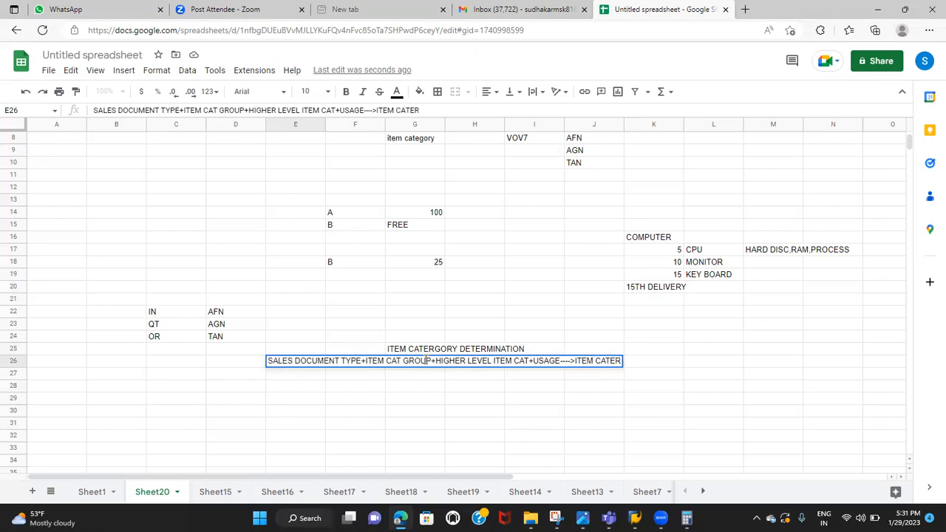
pyautogui.press('BackSpace')
pyautogui.write('GORY')
pyautogui.press('Return')
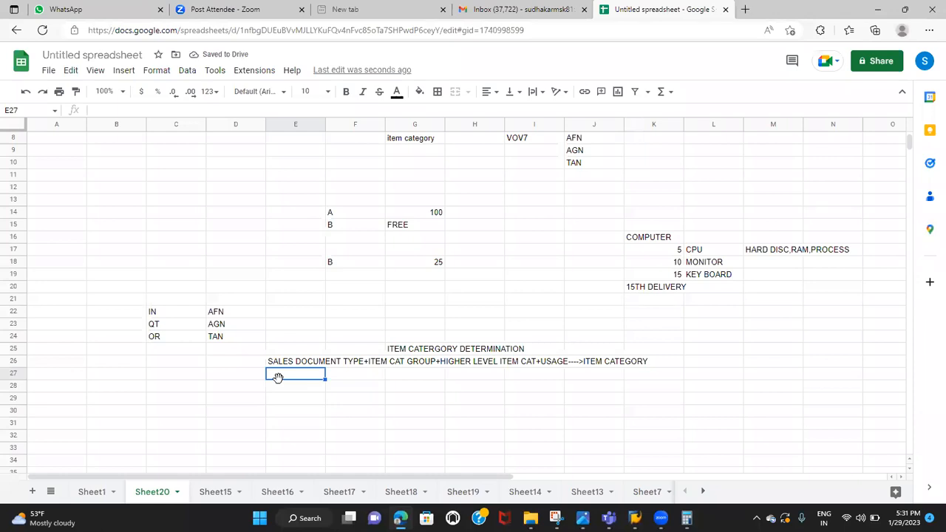
# Enter the example IN+NORM+---+---=AFN in E27 beneath the rule
pyautogui.write('IN')
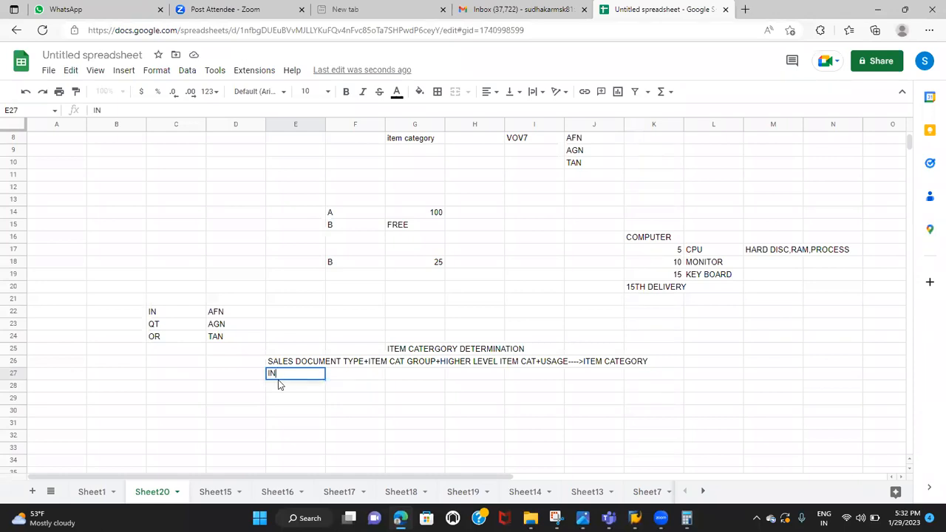
pyautogui.write('+')
pyautogui.write('NORM')
pyautogui.write('---->')
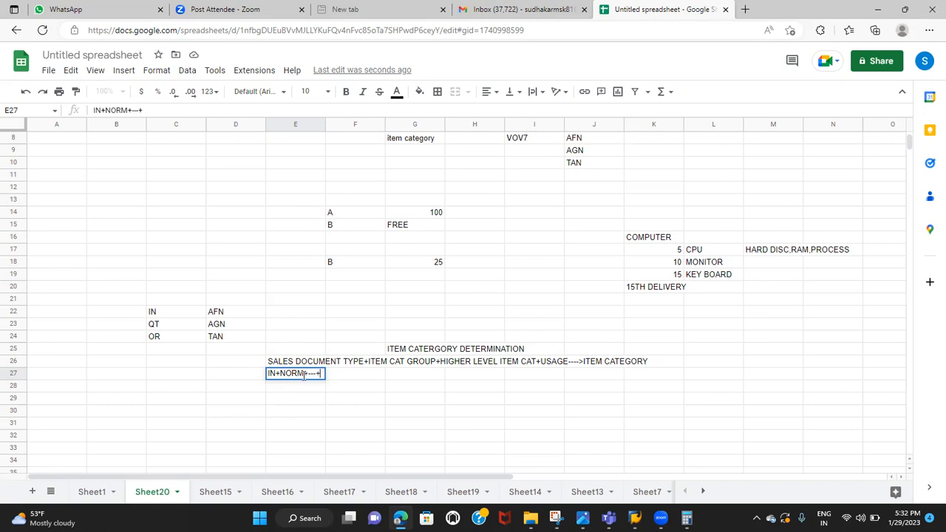
pyautogui.write('---')
pyautogui.write('=AFN')
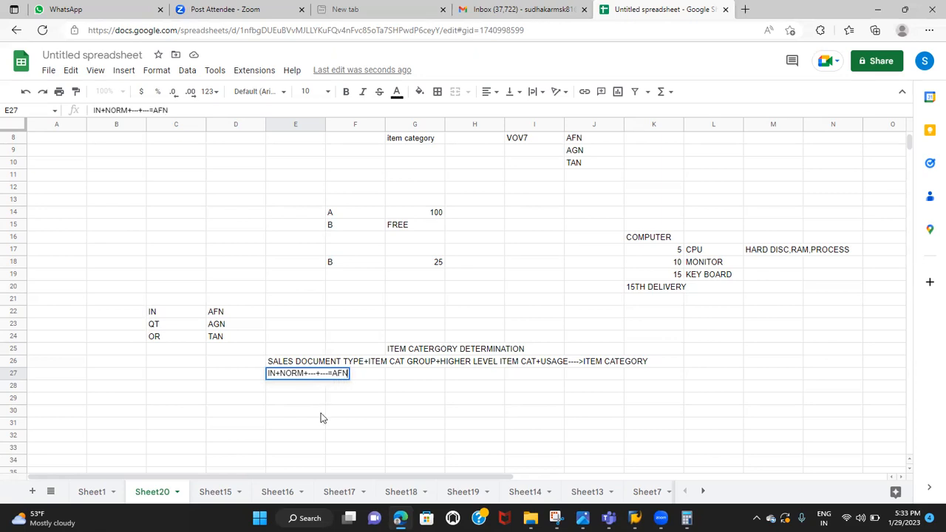
pyautogui.click(321, 412)
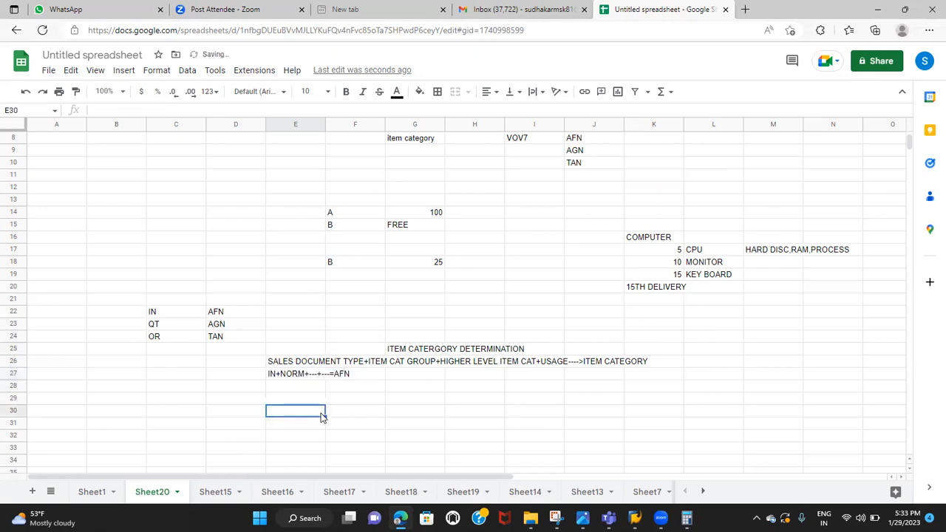
pyautogui.click(278, 374)
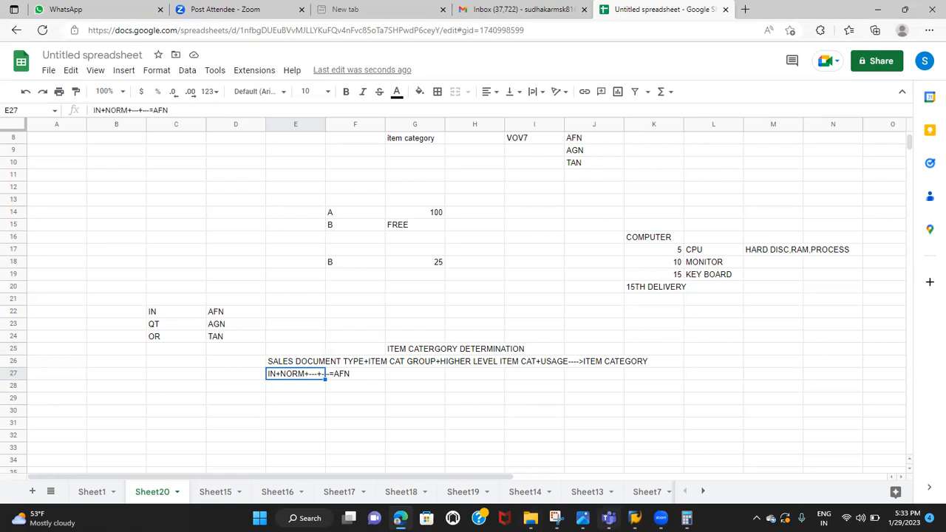
# Switch to SAP's item category maintenance and leave it for the IMG structure without saving the changes
pyautogui.click(634, 517)
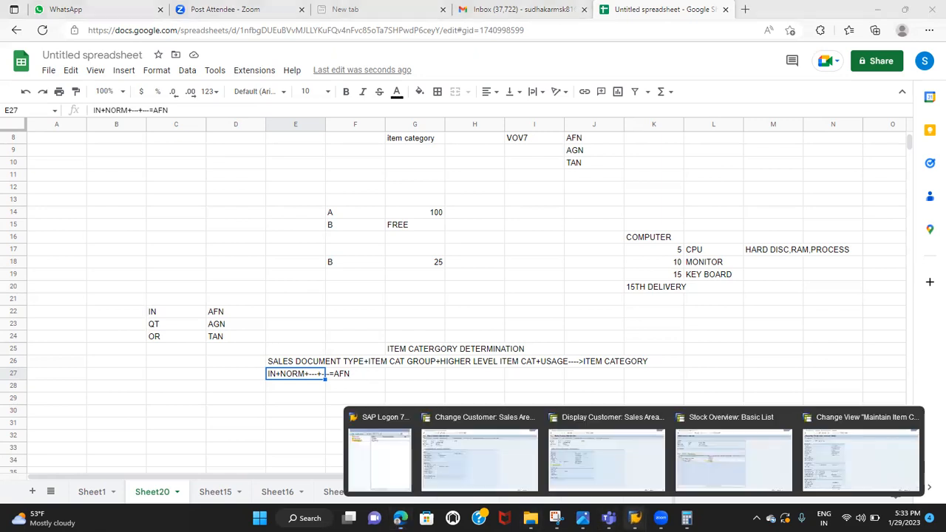
pyautogui.click(840, 465)
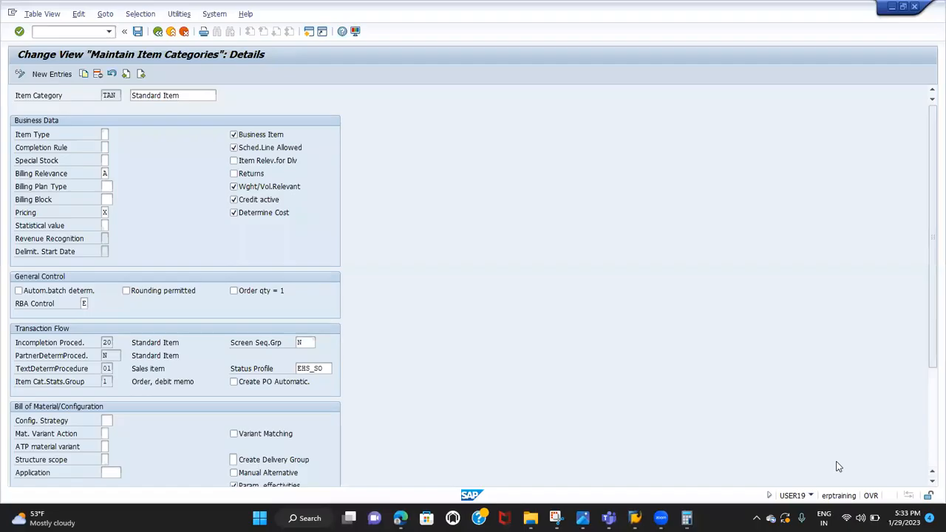
pyautogui.click(156, 34)
pyautogui.click(157, 34)
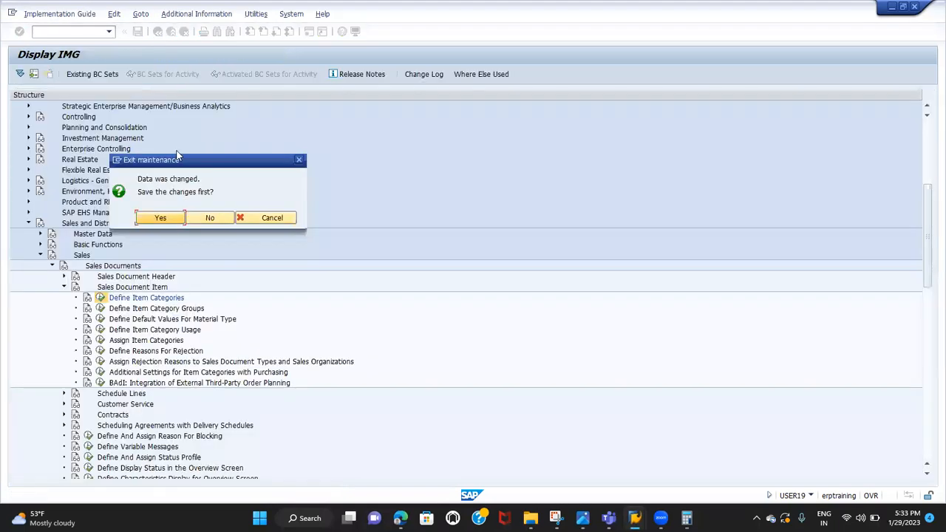
pyautogui.click(209, 217)
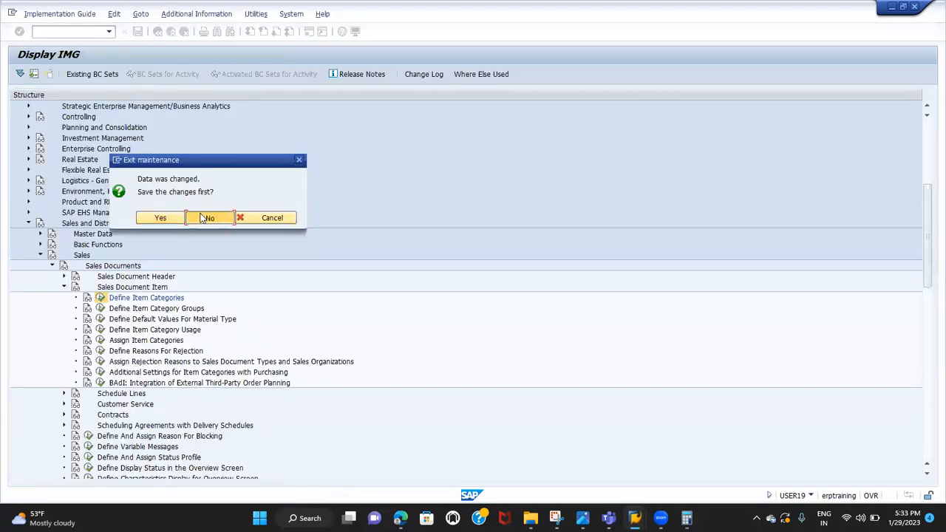
# Open the Assign Item Categories activity under Sales and Distribution, Sales, Sales Documents, Sales Document Item
pyautogui.click(109, 215)
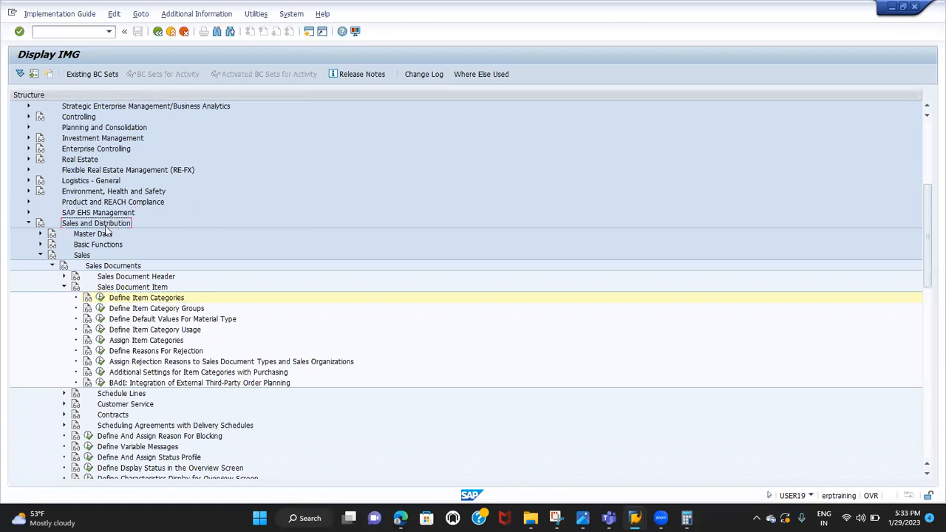
pyautogui.click(87, 256)
pyautogui.click(107, 270)
pyautogui.click(113, 290)
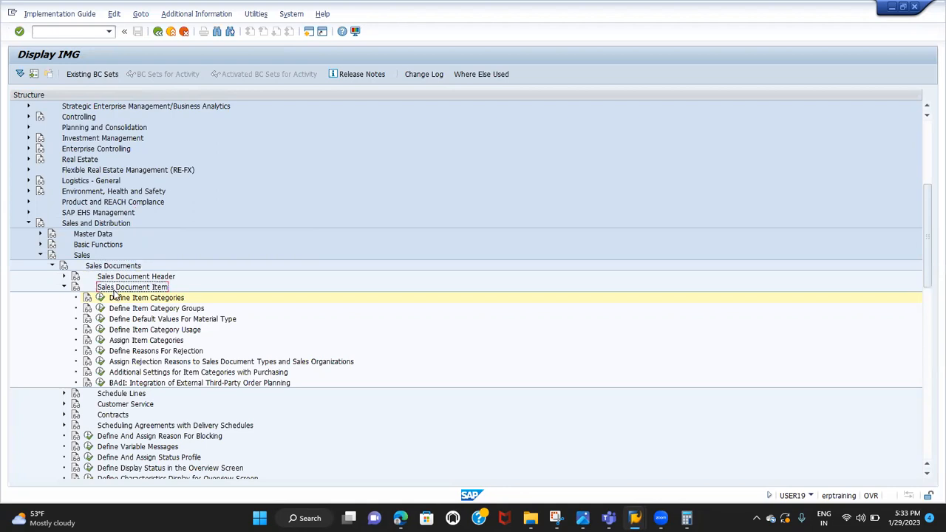
pyautogui.click(100, 340)
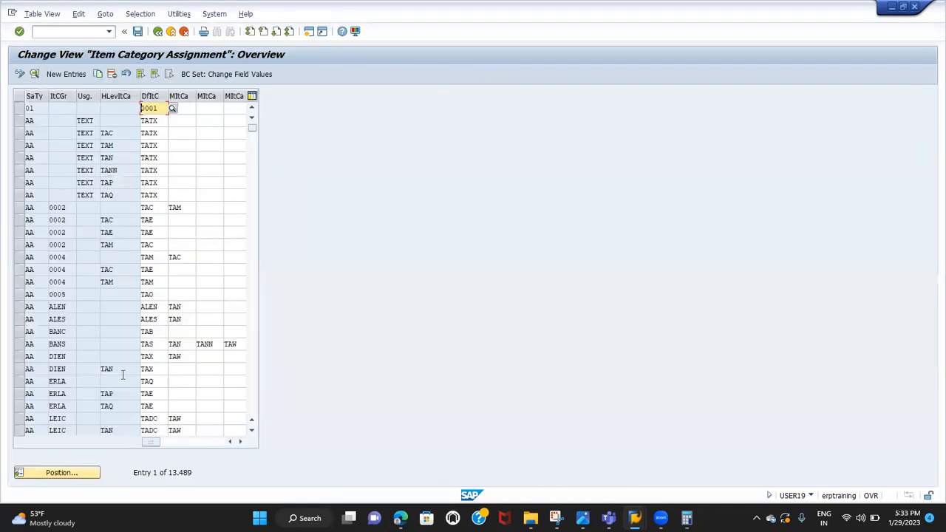
# Start positioning the assignment table with Sales Doc. Type IN and Item cat.group NORM
pyautogui.click(92, 474)
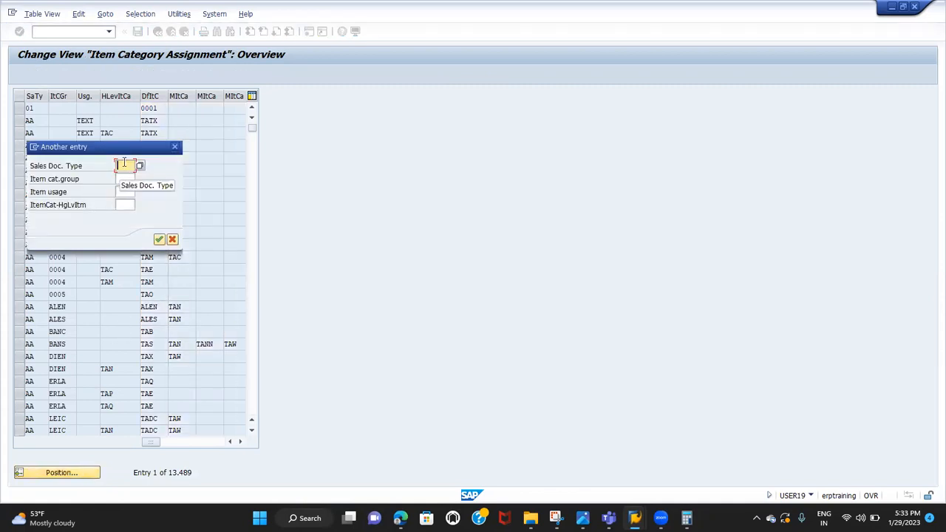
pyautogui.write('TA')
pyautogui.press('Tab')
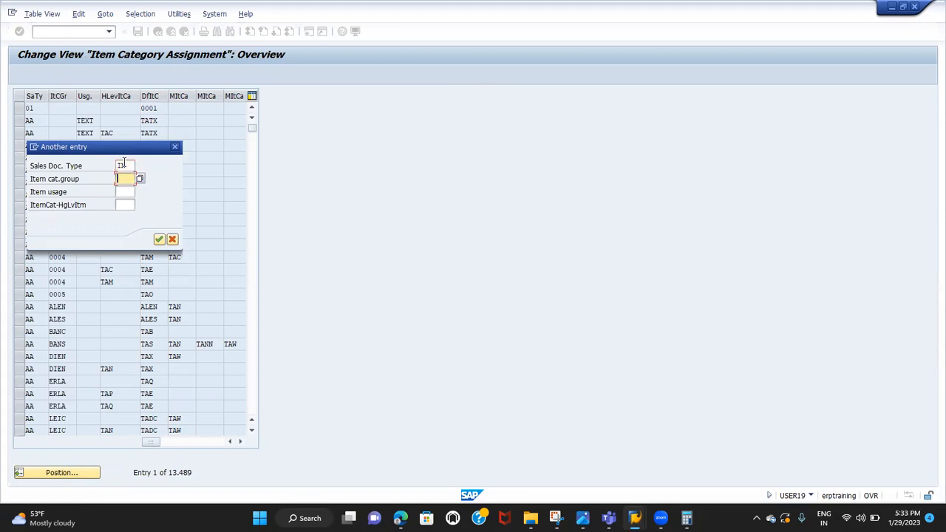
pyautogui.write('NORM')
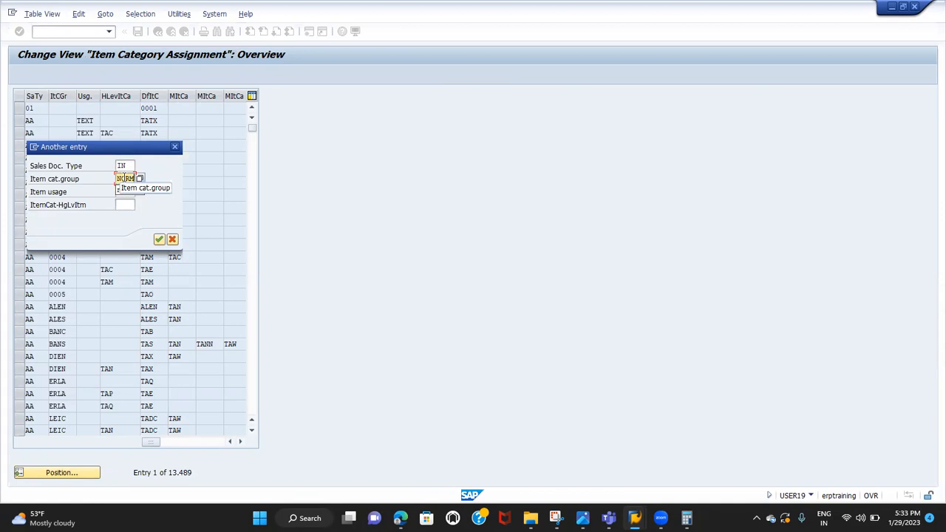
pyautogui.click(125, 178)
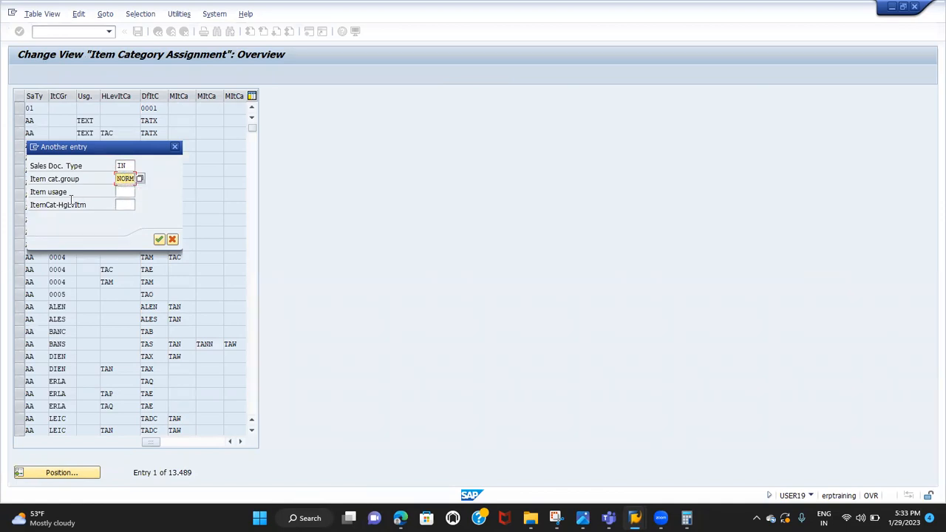
# Review the search criteria, leaving item usage and higher-level item category blank, and position the table on the matching entry
pyautogui.click(124, 191)
pyautogui.click(125, 204)
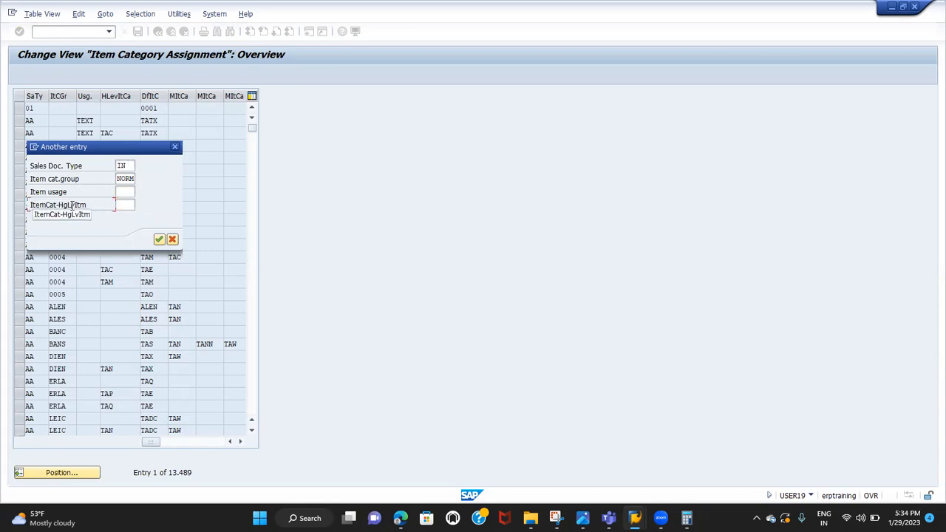
pyautogui.moveTo(87, 204); pyautogui.dragTo(19, 194)
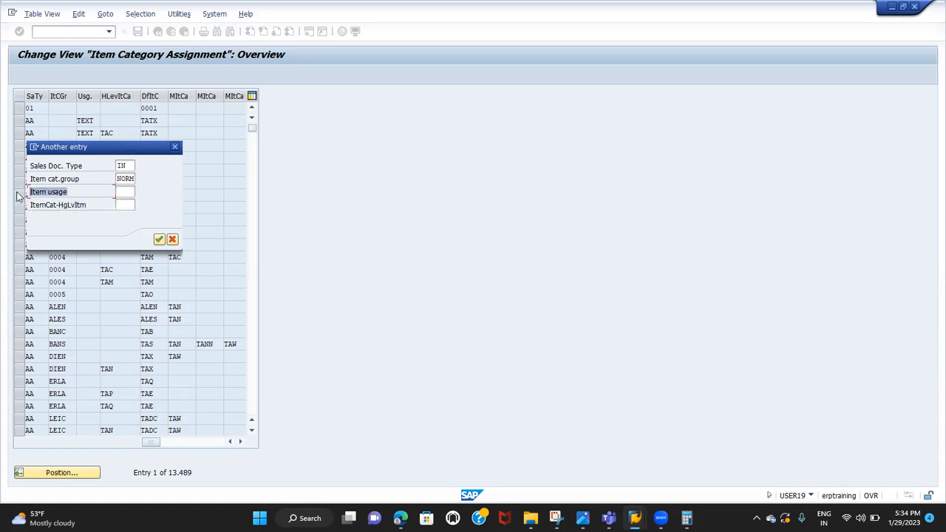
pyautogui.click(122, 194)
pyautogui.click(122, 205)
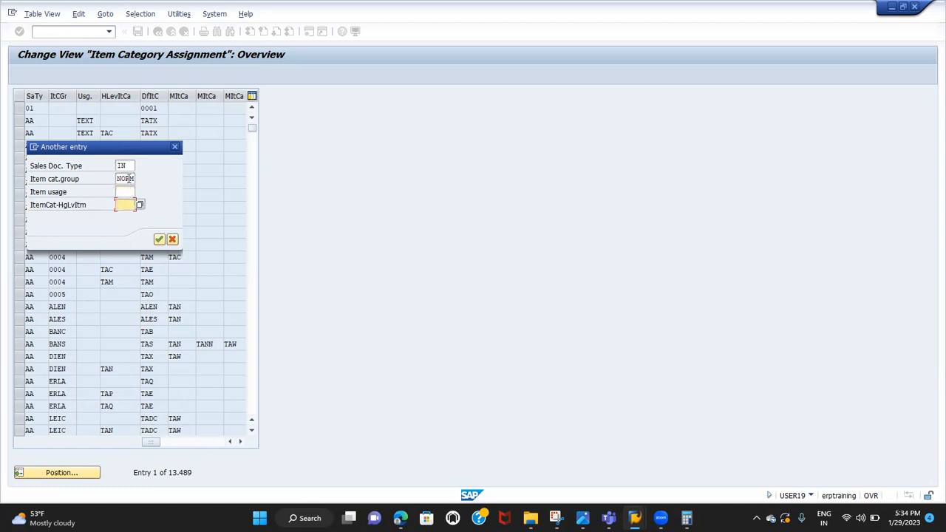
pyautogui.click(125, 165)
pyautogui.click(127, 179)
pyautogui.click(159, 239)
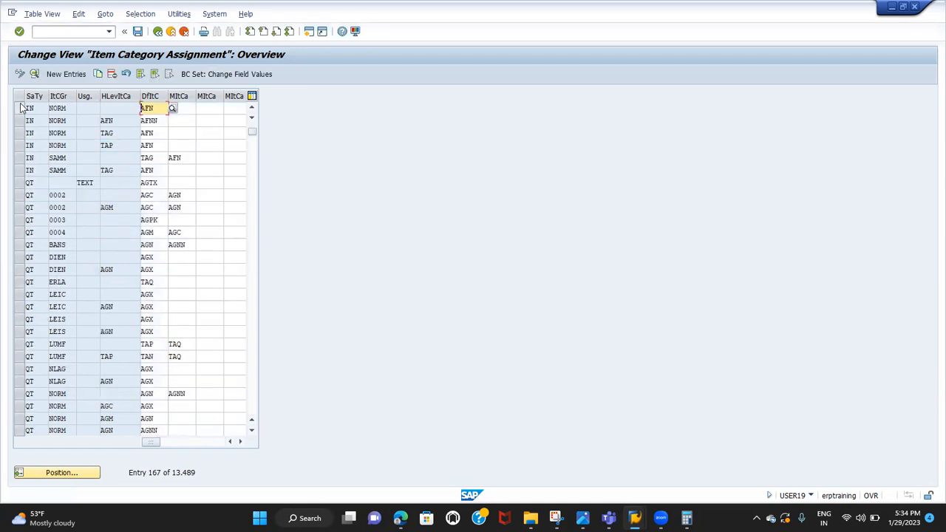
# Examine the IN and NORM row's default item category and compare it with the determination rule in the Google Sheets spreadsheet
pyautogui.click(20, 109)
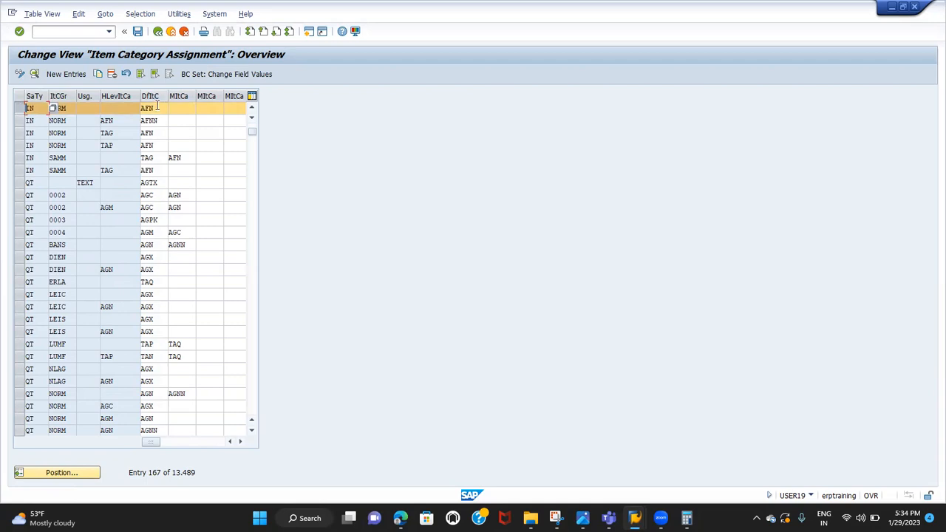
pyautogui.click(159, 109)
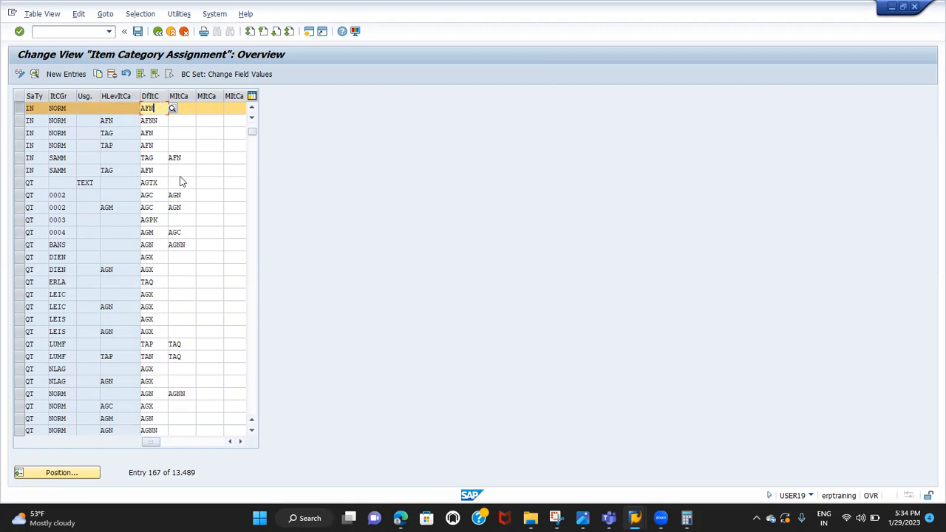
pyautogui.hotkey('alt', 'Tab')
pyautogui.click(276, 389)
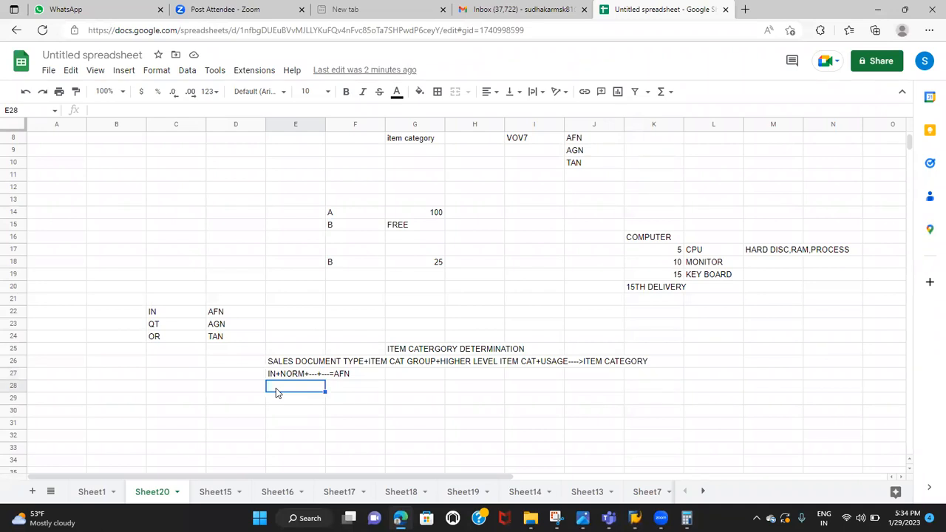
pyautogui.click(301, 363)
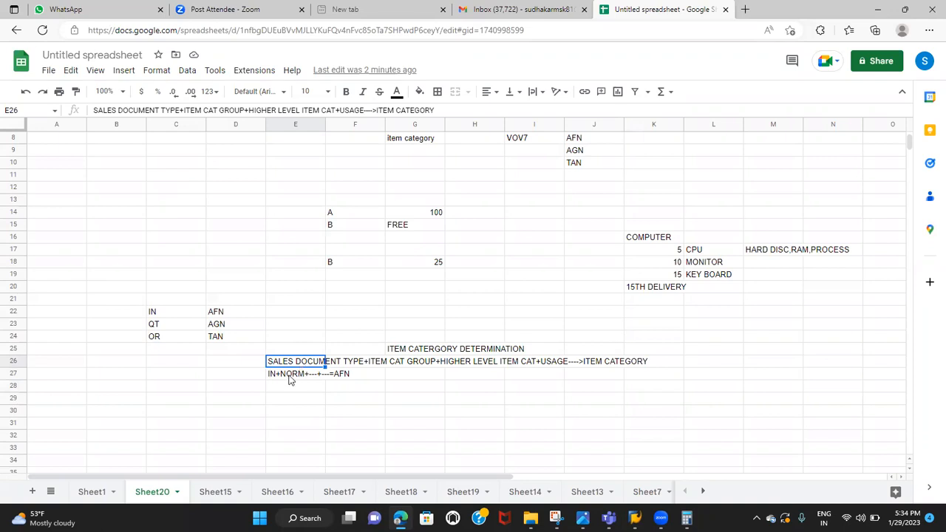
pyautogui.click(289, 377)
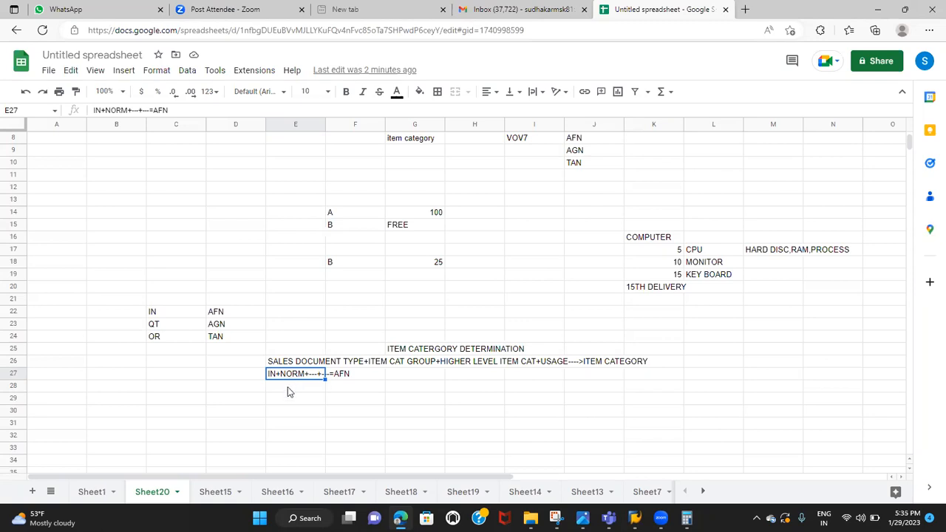
# Enter the quotation example QT+NORM+---+---=AGN in cell E28, below the IN example
pyautogui.click(288, 390)
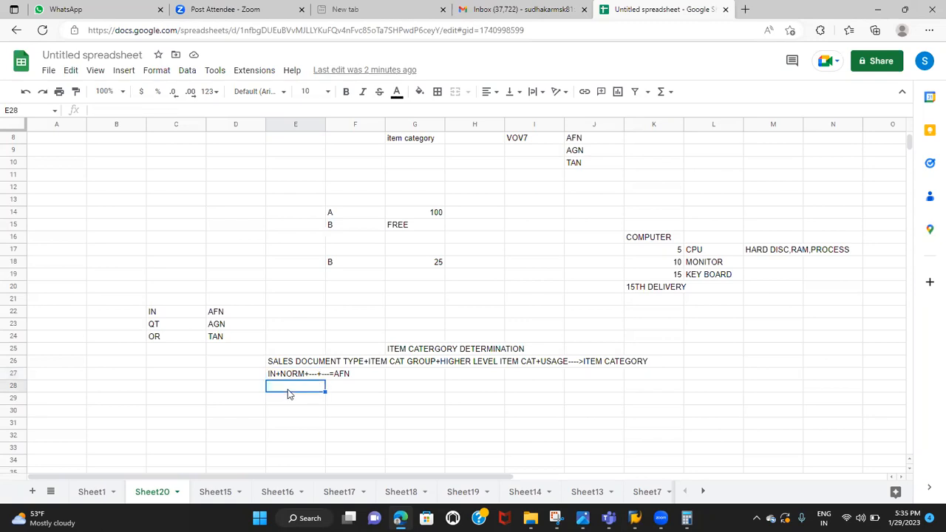
pyautogui.write('QT+NORM')
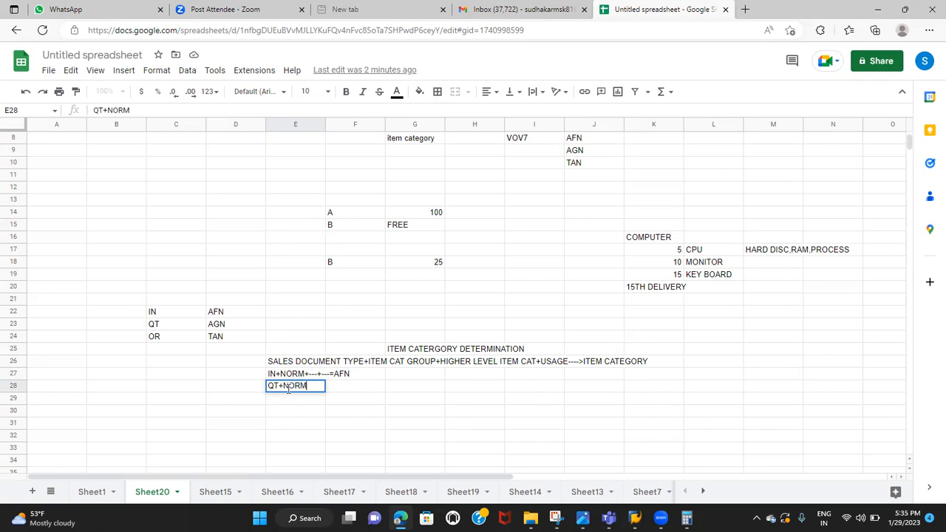
pyautogui.write('+')
pyautogui.write('--')
pyautogui.write('-+')
pyautogui.write('---')
pyautogui.write('=')
pyautogui.write('T')
pyautogui.press('BackSpace')
pyautogui.write('AGN')
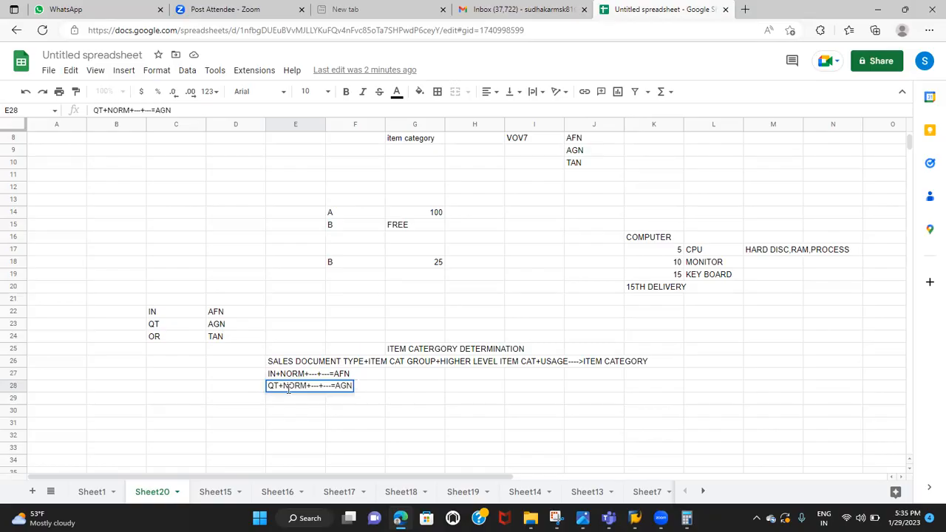
# Switch to SAP, position the assignment table on Sales Doc. Type QT and Item cat.group NORM, and check the row's default item category
pyautogui.hotkey('alt', 'Tab')
pyautogui.click(80, 477)
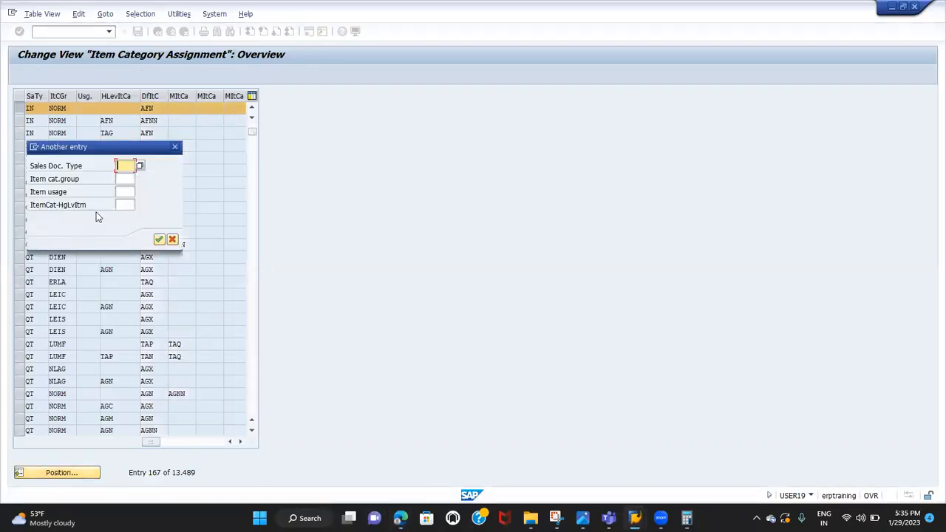
pyautogui.write('QT')
pyautogui.press('Tab')
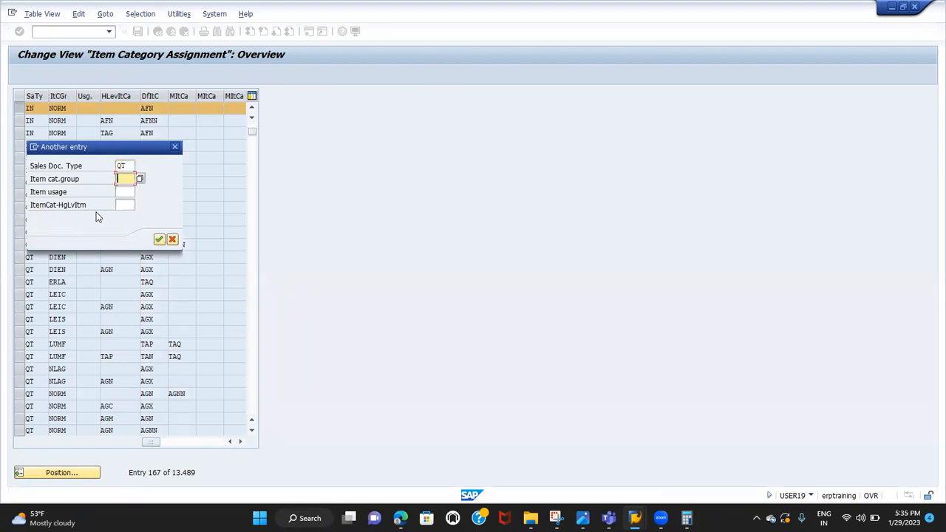
pyautogui.write('NORM')
pyautogui.press('Tab')
pyautogui.press('Tab')
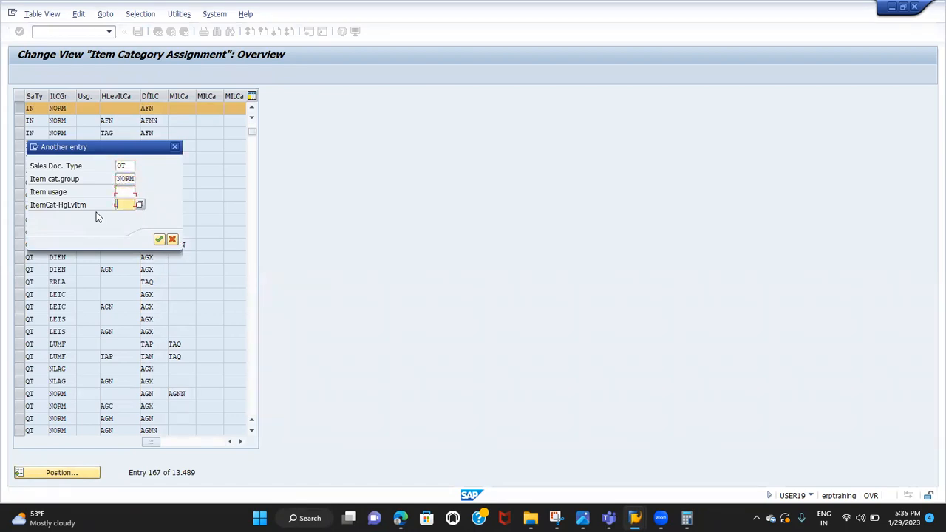
pyautogui.press('Return')
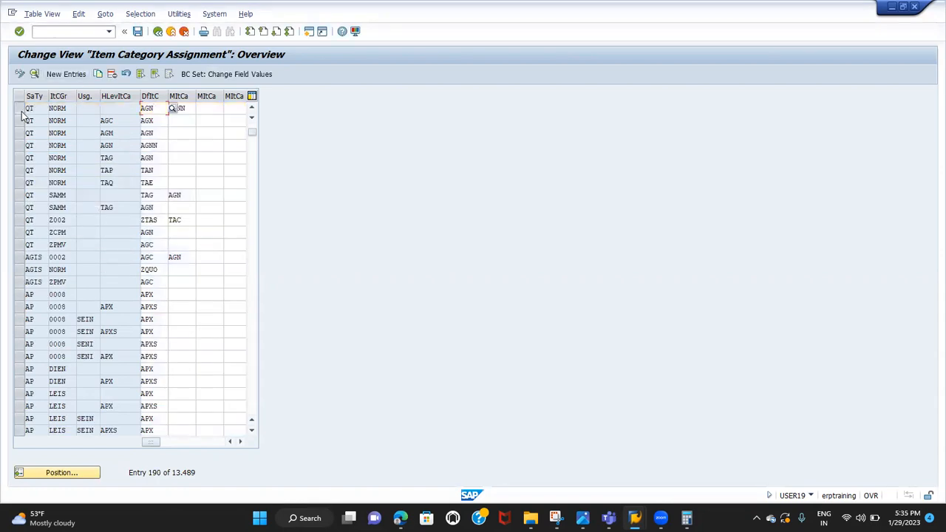
pyautogui.click(19, 108)
pyautogui.click(156, 109)
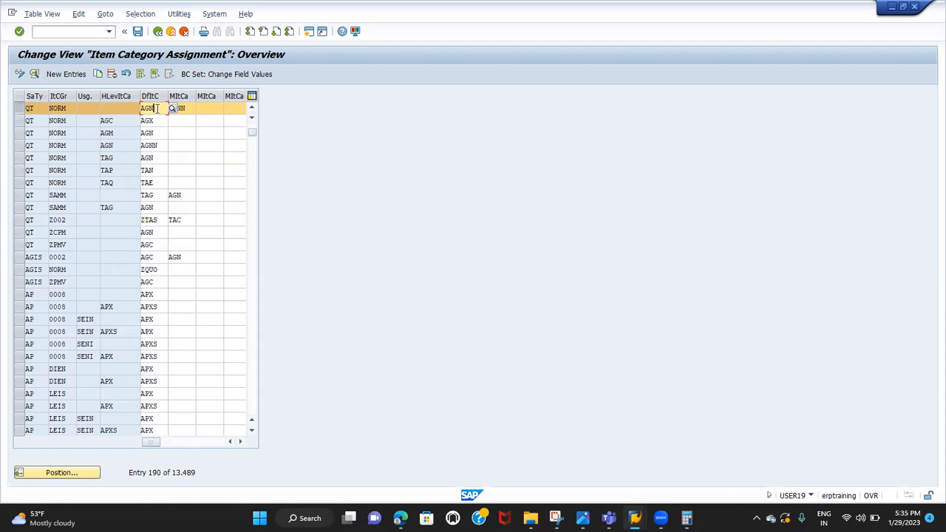
# Switch to the spreadsheet and enter the standard order example OR+NORM+---+--=TAN in cell E29
pyautogui.hotkey('alt', 'Tab')
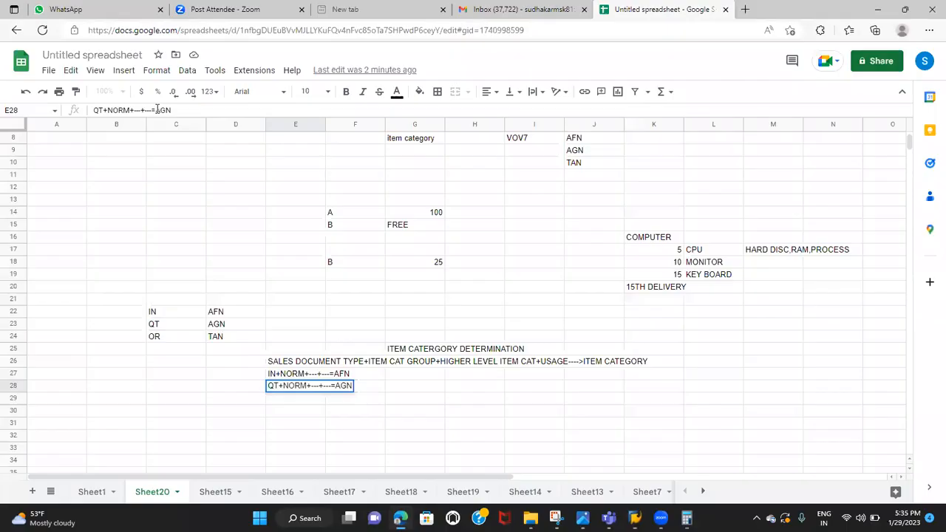
pyautogui.click(285, 399)
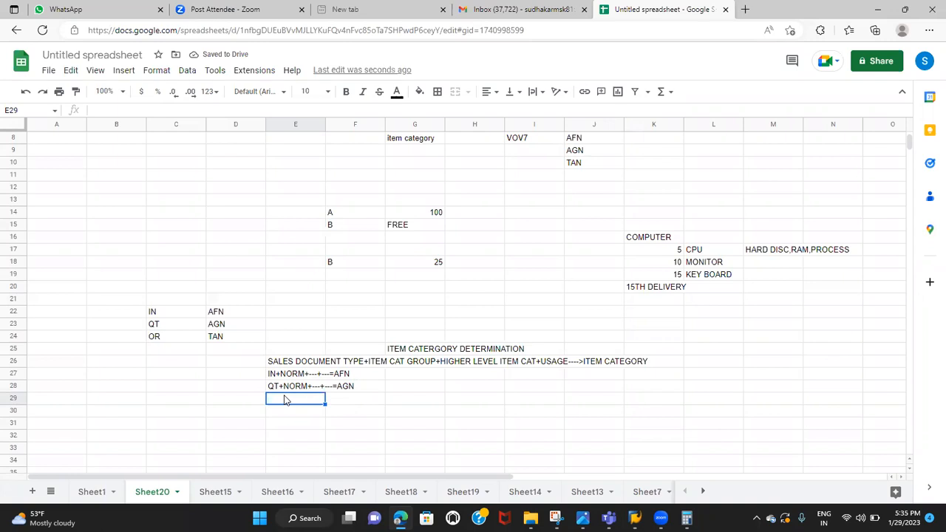
pyautogui.write('OR+NORM')
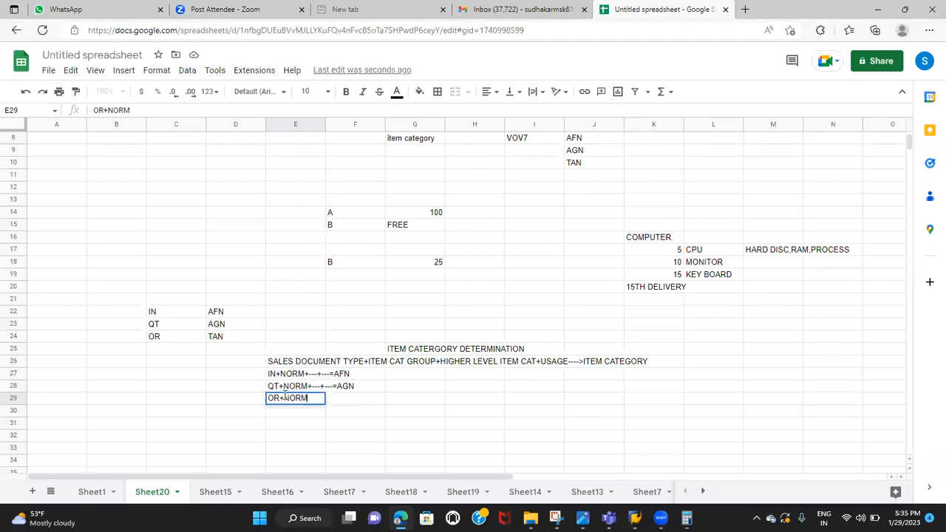
pyautogui.write('+---+--=TAN')
# Switch to SAP and position the assignment table on Sales Doc. Type OR and Item cat.group NORM
pyautogui.hotkey('alt', 'Tab')
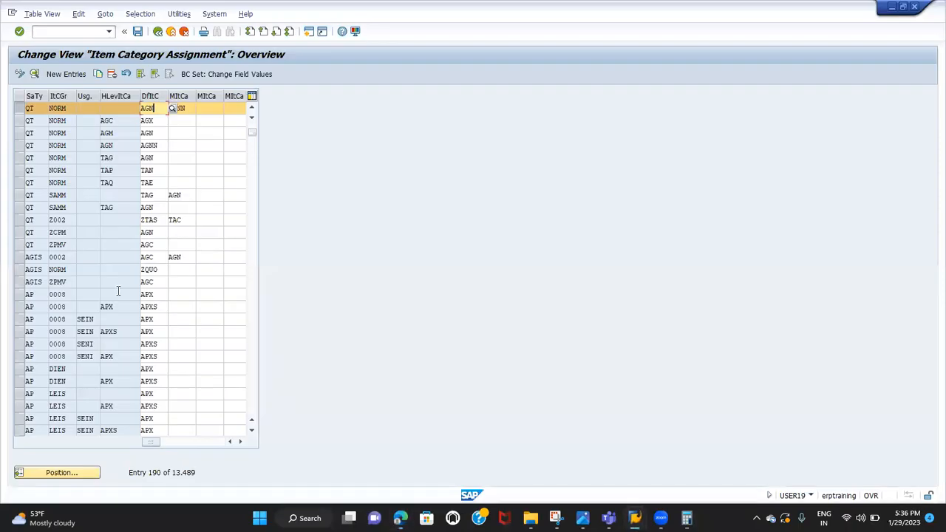
pyautogui.click(74, 474)
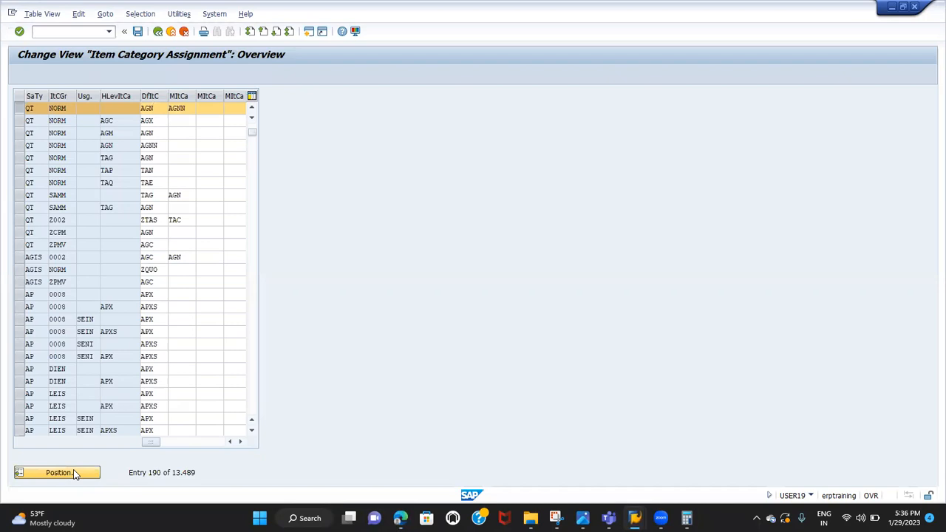
pyautogui.write('or')
pyautogui.press('Tab')
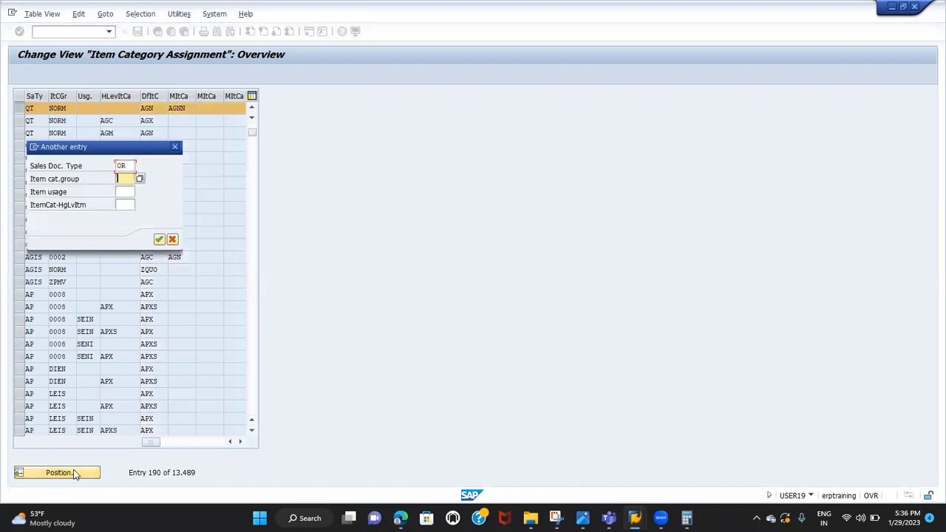
pyautogui.write('norm')
pyautogui.press('Return')
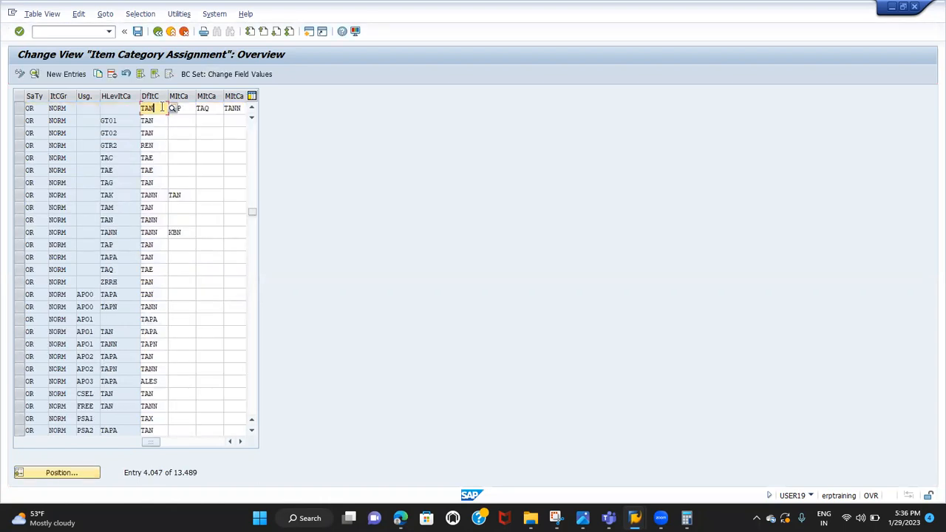
# Examine the first OR row's item category group and default item category
pyautogui.click(20, 109)
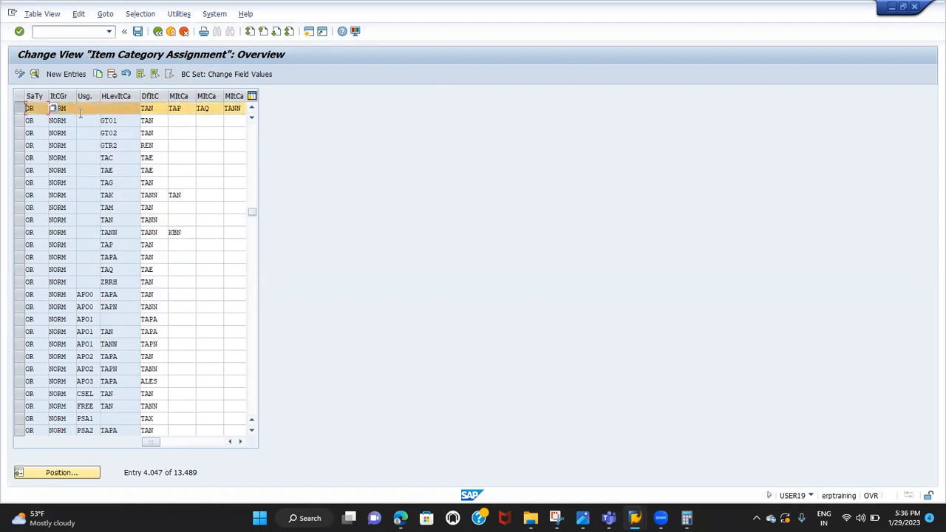
pyautogui.press('Tab')
pyautogui.moveTo(68, 109); pyautogui.dragTo(43, 110)
pyautogui.click(157, 109)
pyautogui.moveTo(157, 108); pyautogui.dragTo(111, 110)
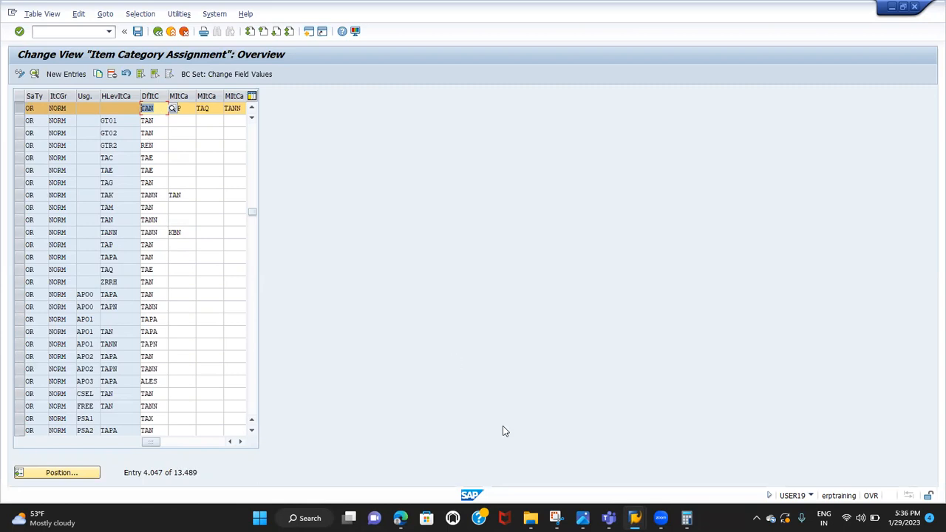
# Look over the spreadsheet examples, return to SAP, and compare the first OR row's item category group with its default item category
pyautogui.click(400, 518)
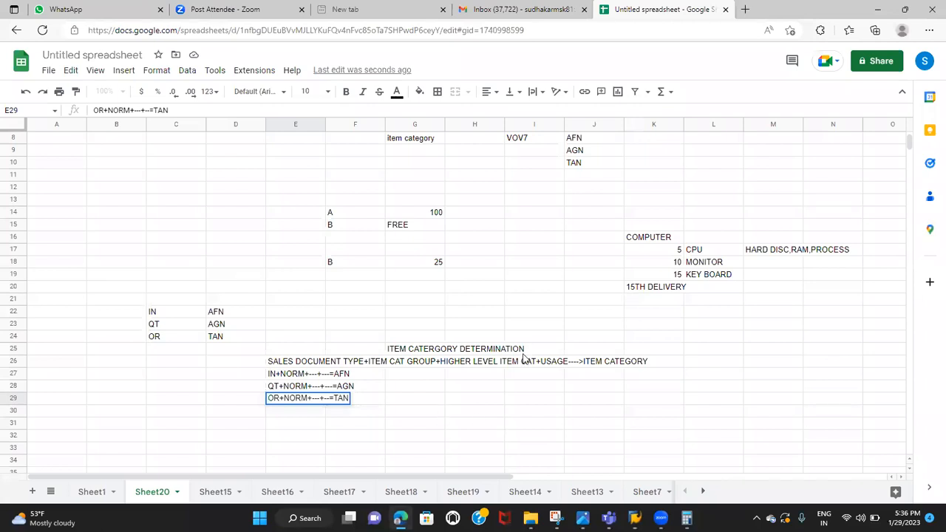
pyautogui.click(763, 266)
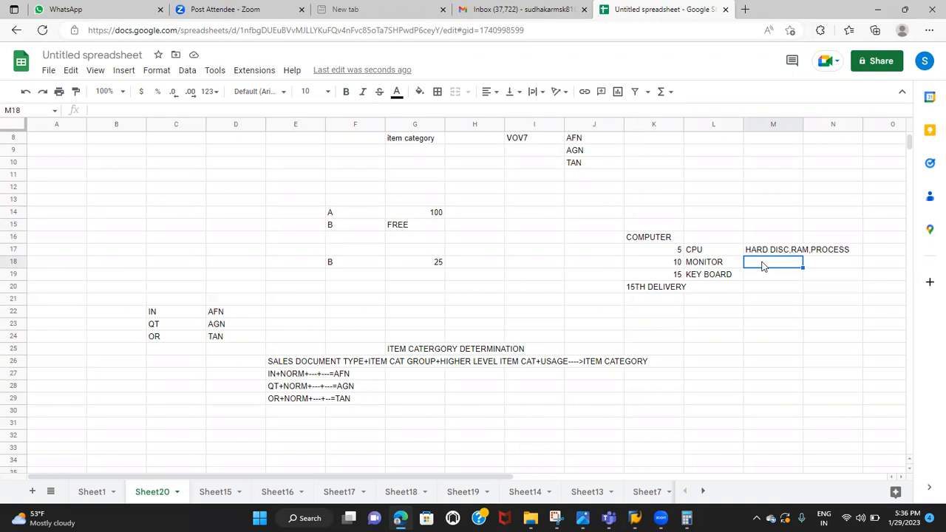
pyautogui.hotkey('alt', 'Tab')
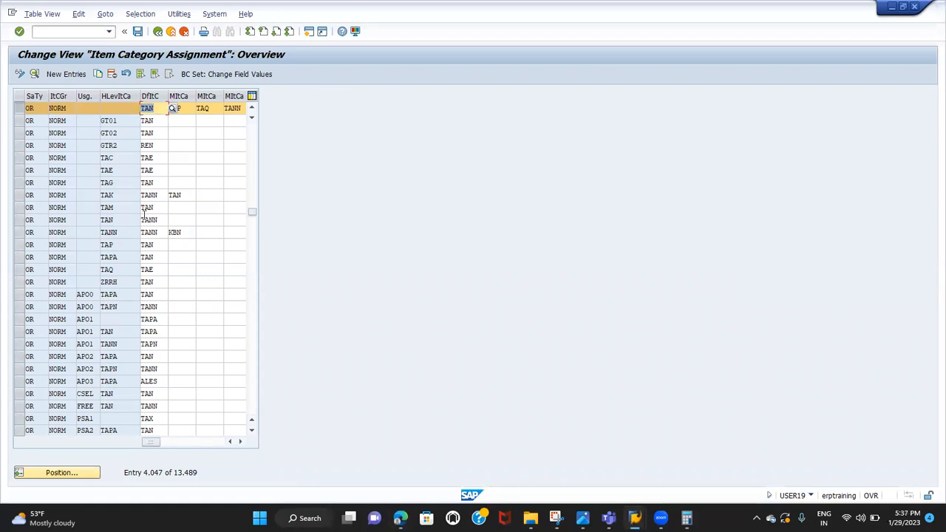
pyautogui.click(57, 108)
pyautogui.click(152, 108)
pyautogui.click(51, 108)
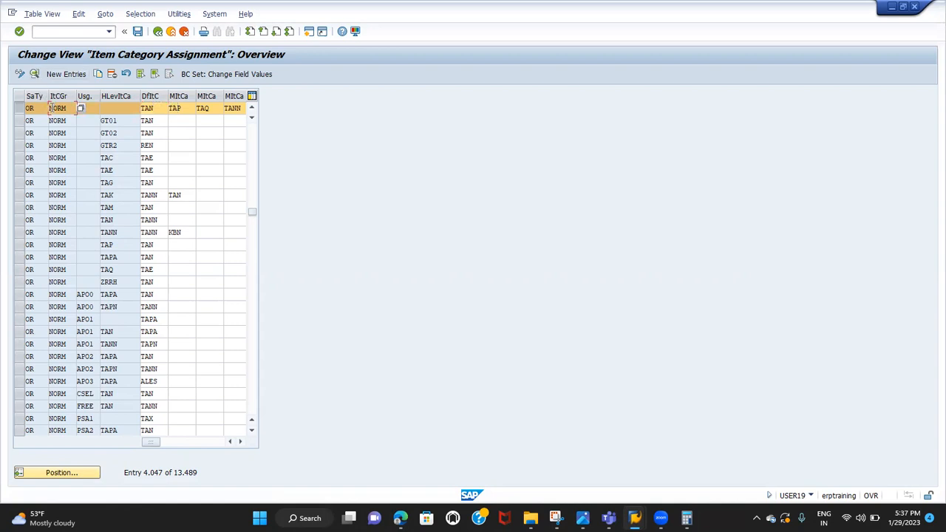
pyautogui.moveTo(50, 108); pyautogui.dragTo(70, 109)
pyautogui.click(159, 108)
# Switch to the spreadsheet and add VOV4 in cell I9 with the label DETERMINATION in cell G9
pyautogui.hotkey('alt', 'Tab')
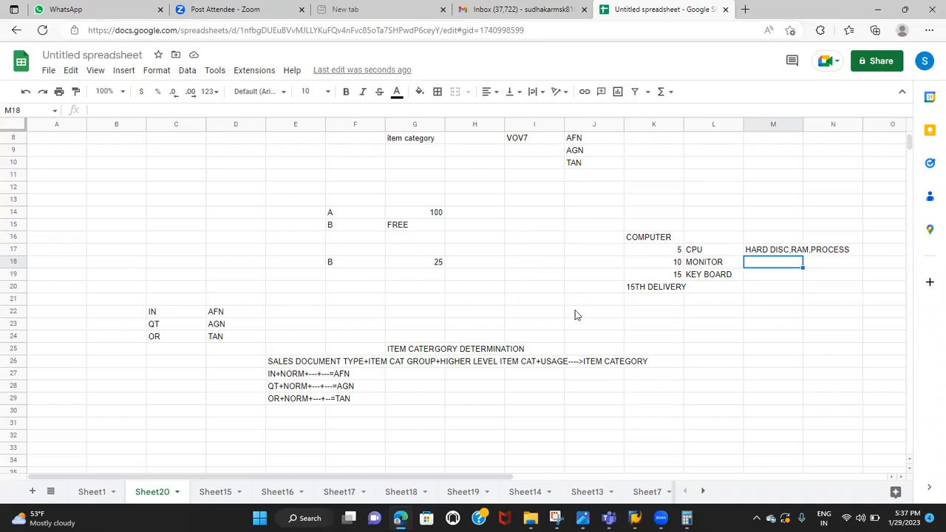
pyautogui.scroll(2, 576, 316)
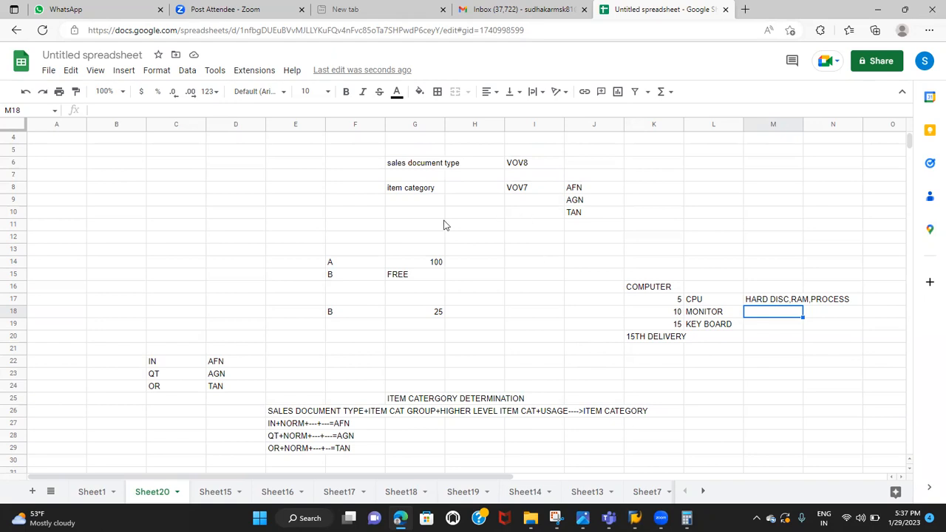
pyautogui.click(517, 203)
pyautogui.write('VOV4')
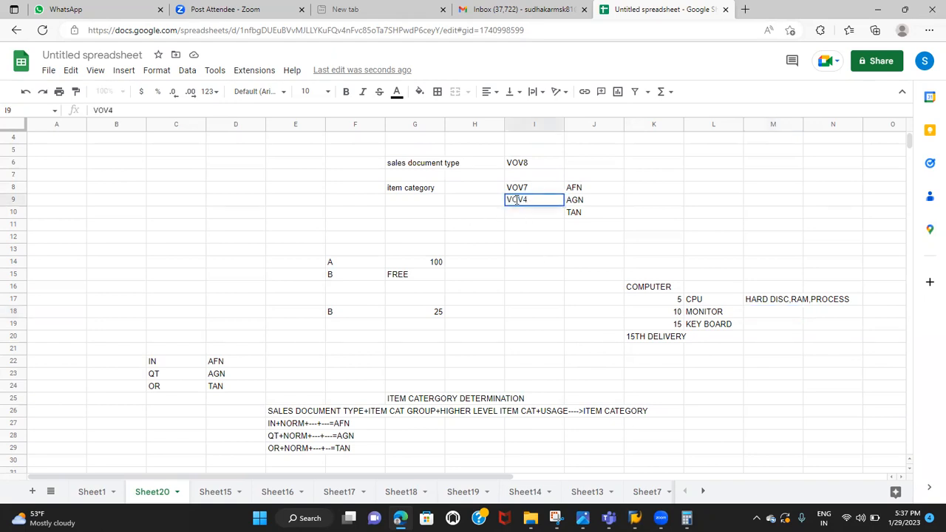
pyautogui.click(401, 207)
pyautogui.write('DE')
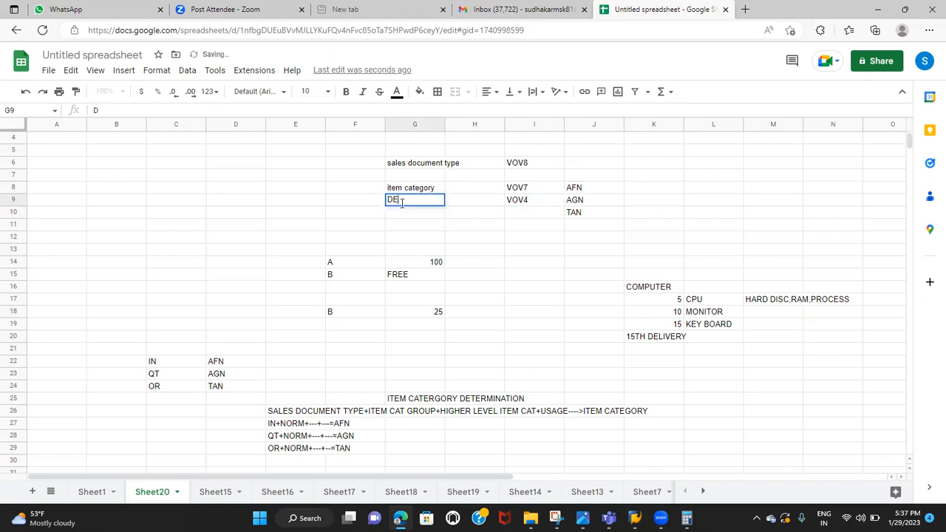
pyautogui.write('TERMINATION')
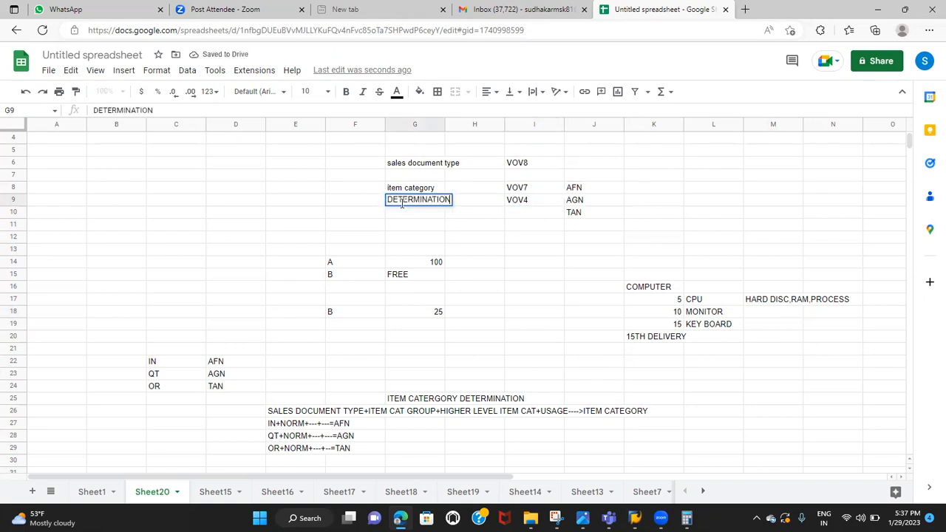
# Review the transaction codes VOV8, VOV7 and VOV4 and the DETERMINATION label in the spreadsheet
pyautogui.click(515, 168)
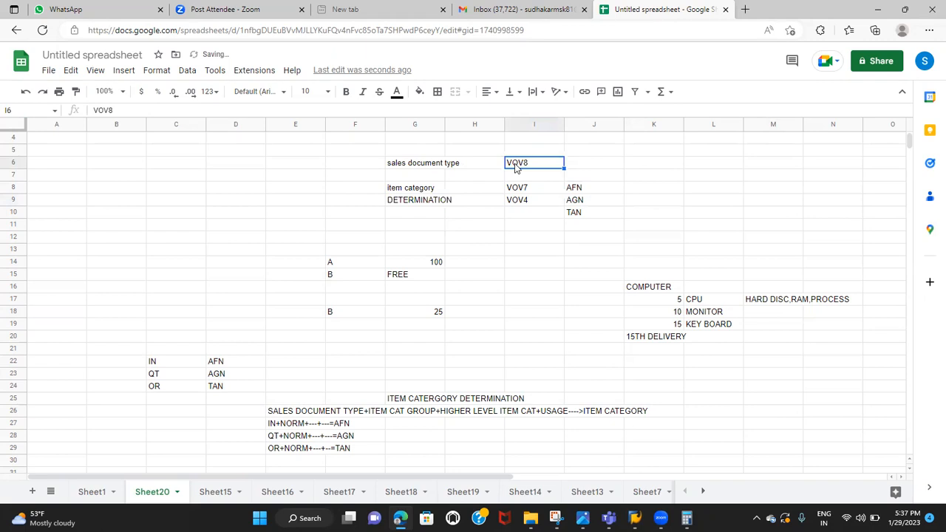
pyautogui.click(523, 190)
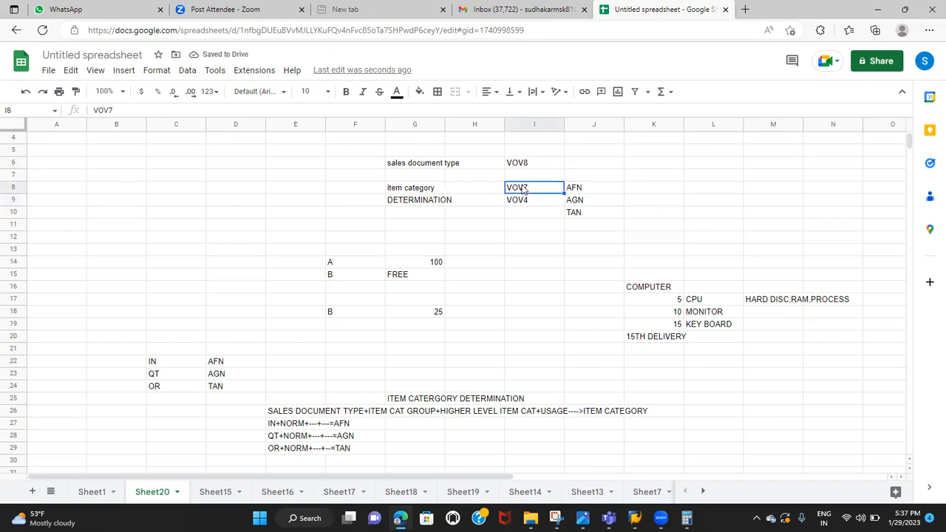
pyautogui.click(523, 204)
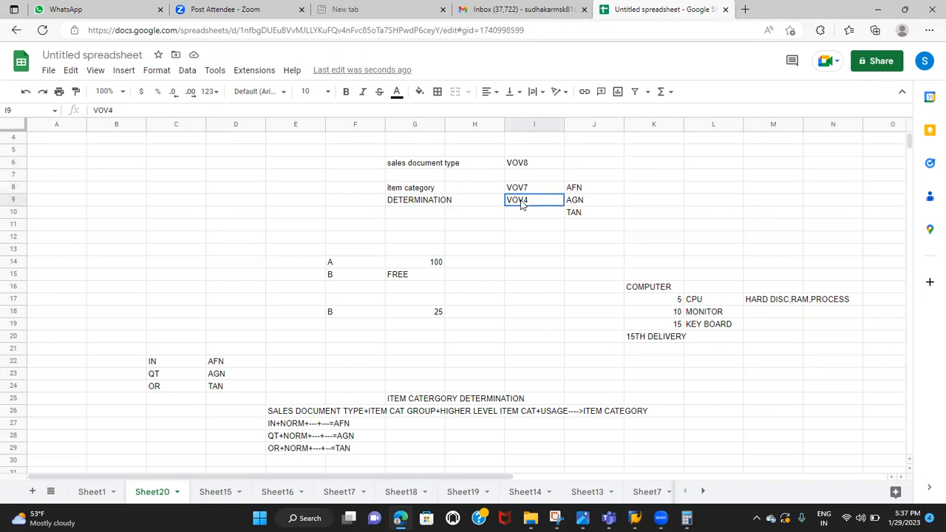
pyautogui.click(408, 203)
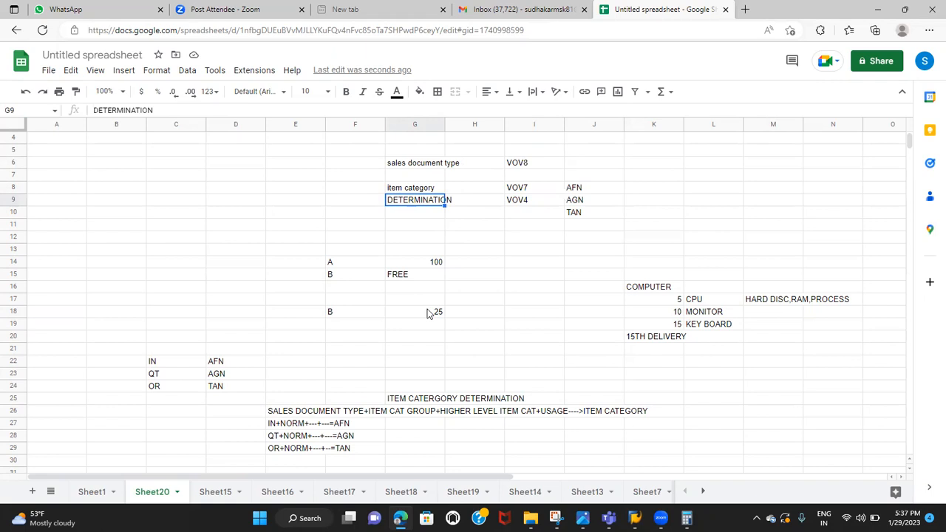
# Enter the heading SCEHDULE LINE CATEGORY in cell B10 of the spreadsheet
pyautogui.scroll(-1, 426, 313)
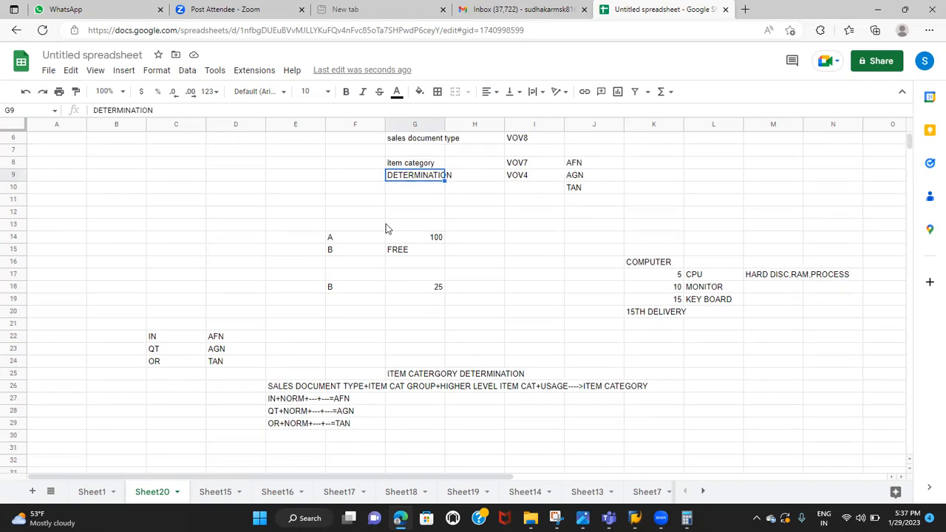
pyautogui.click(98, 192)
pyautogui.write('SCEHDULE LINE CAT')
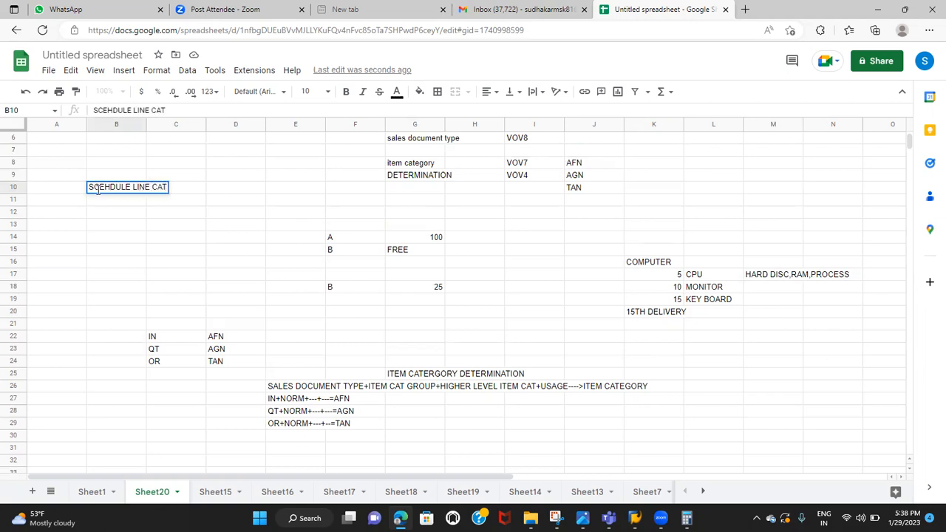
pyautogui.write('EGORY')
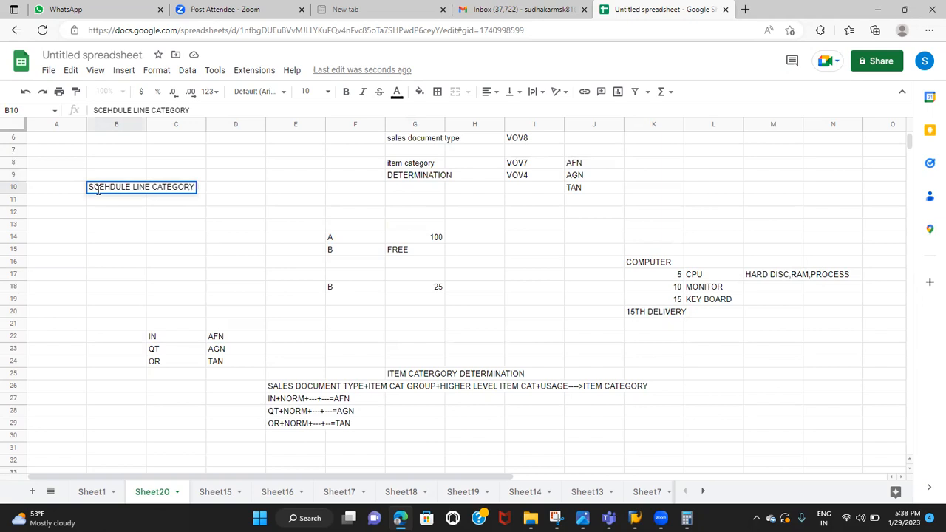
# Switch to the SAP window, run transaction /NSPRO and display the SAP reference implementation guide
pyautogui.hotkey('alt', 'Tab')
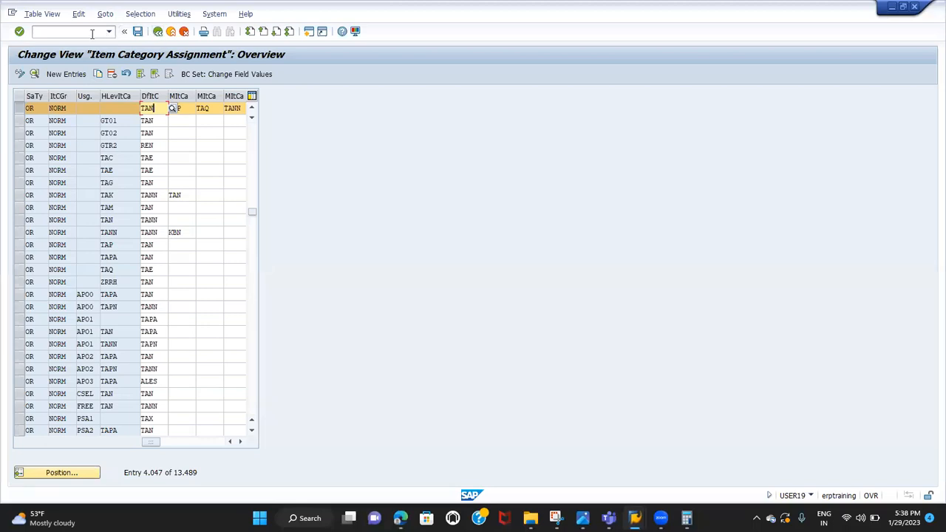
pyautogui.click(91, 33)
pyautogui.write('/NSPRO')
pyautogui.press('Return')
pyautogui.click(74, 77)
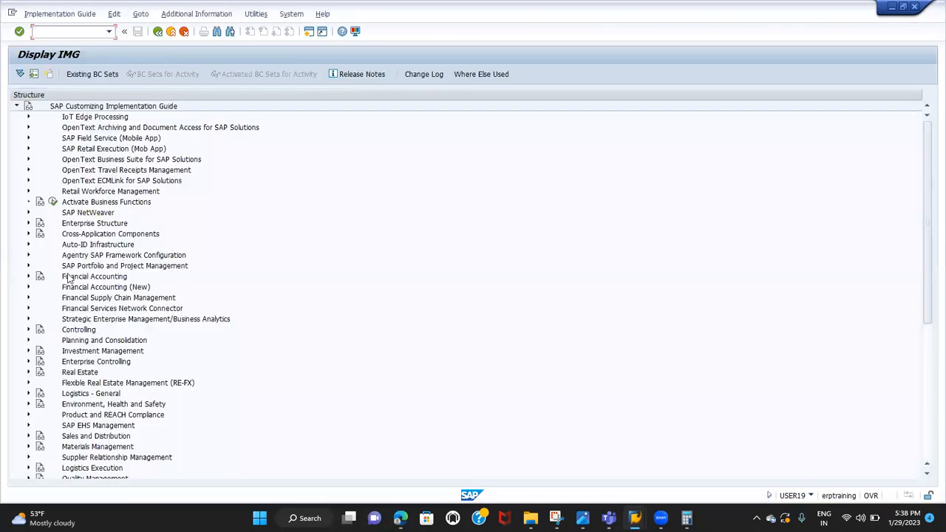
# Expand the implementation guide through Sales and Distribution, Sales and Sales Documents down to Schedule Lines
pyautogui.scroll(-5, 68, 278)
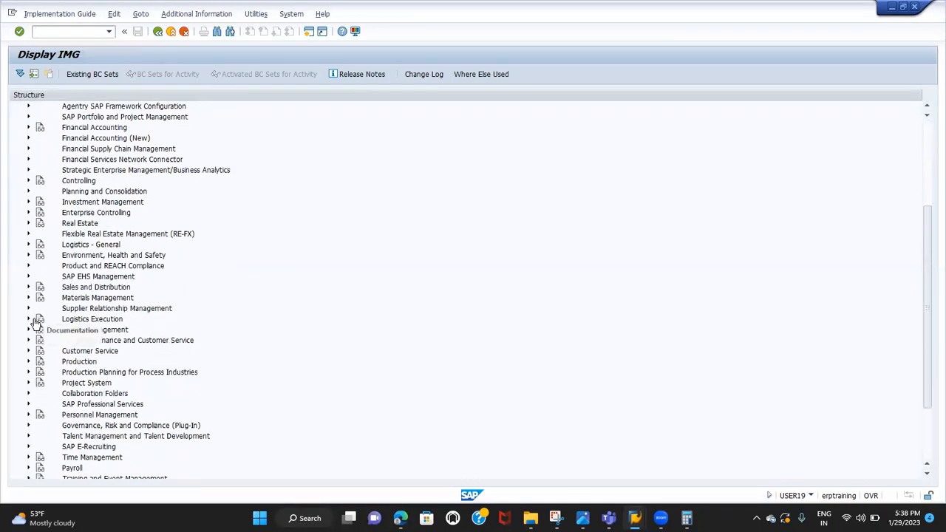
pyautogui.click(27, 288)
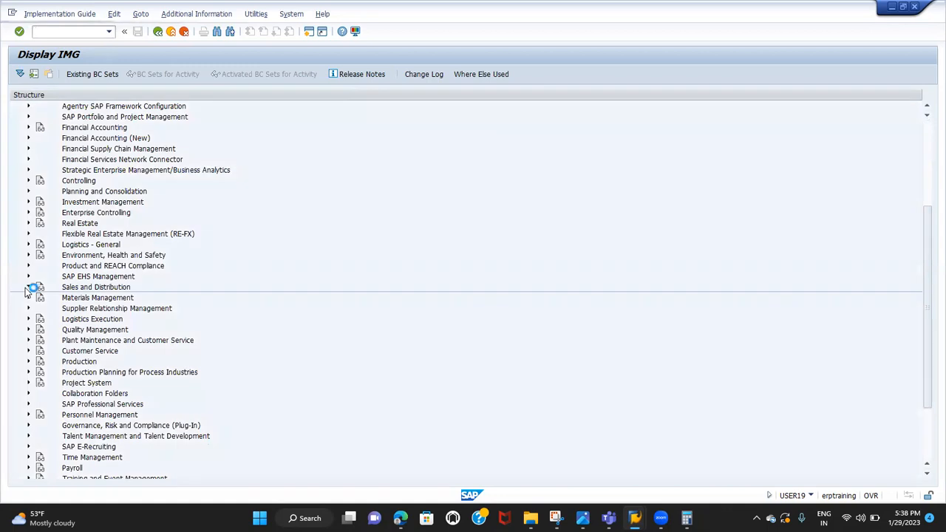
pyautogui.click(40, 276)
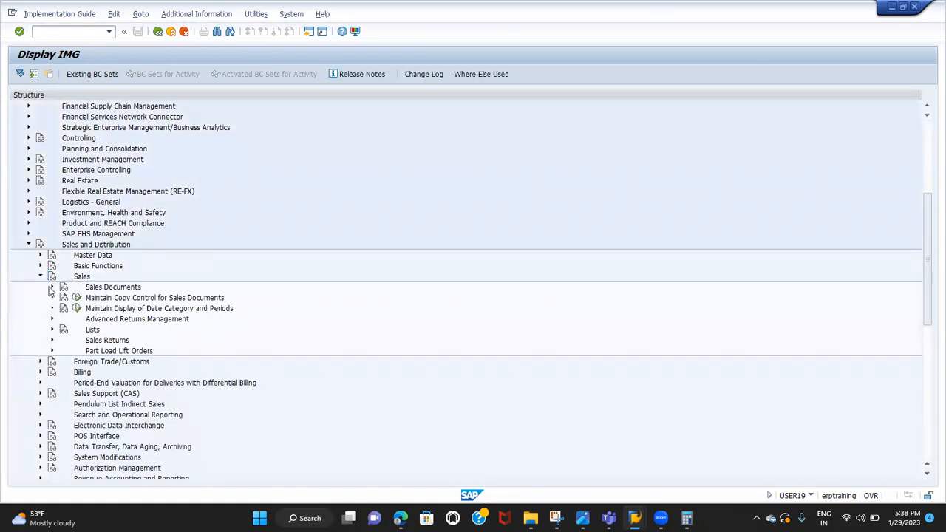
pyautogui.click(51, 287)
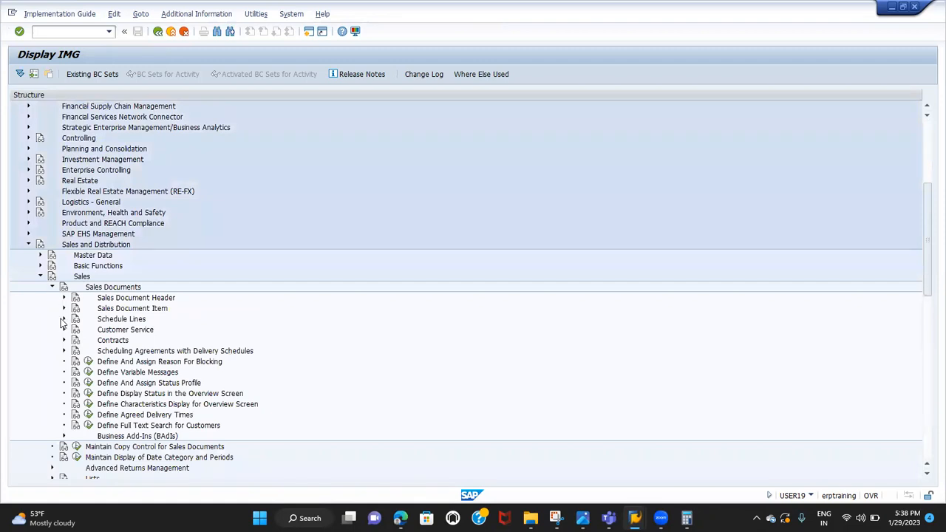
pyautogui.click(64, 319)
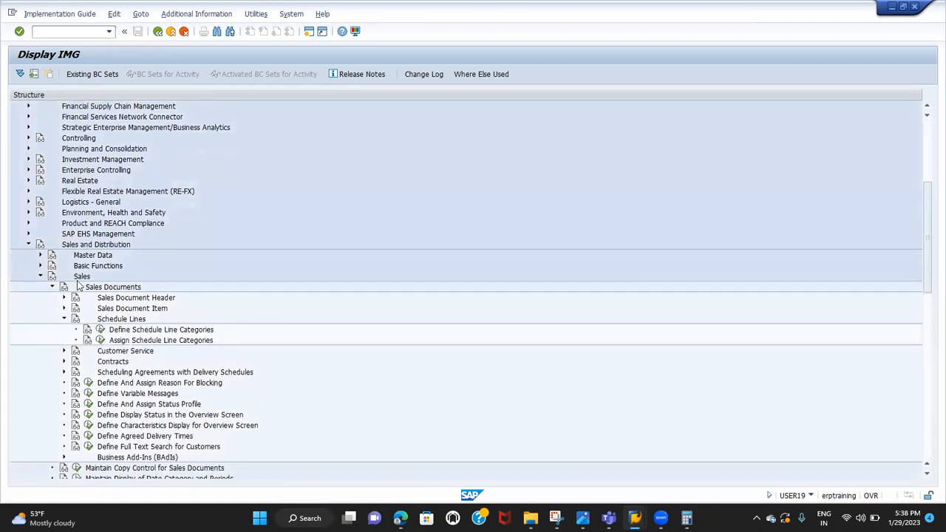
# Go over the header, item and schedule line nodes and open the Define Schedule Line Categories activity
pyautogui.click(115, 298)
pyautogui.click(116, 309)
pyautogui.click(115, 319)
pyautogui.click(112, 330)
pyautogui.click(101, 331)
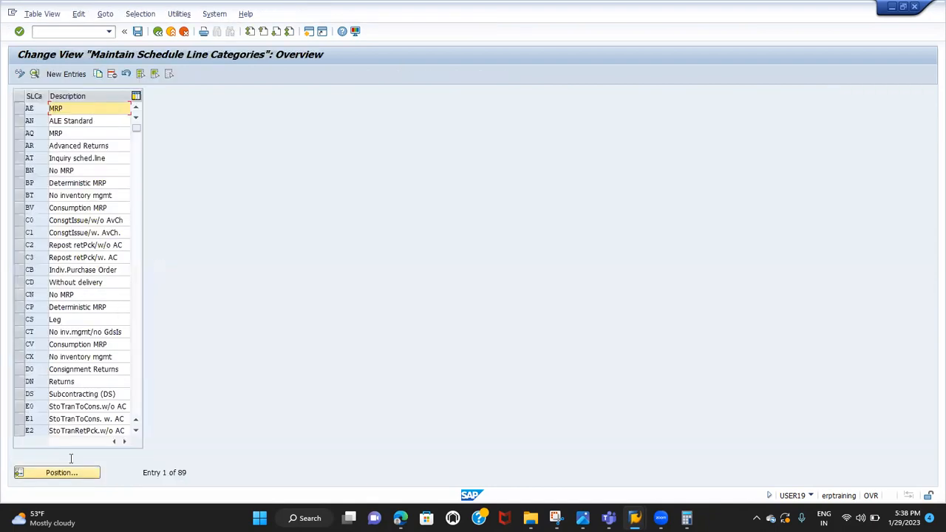
# Position the schedule line category list at AT and select the AT and BN entries
pyautogui.click(70, 473)
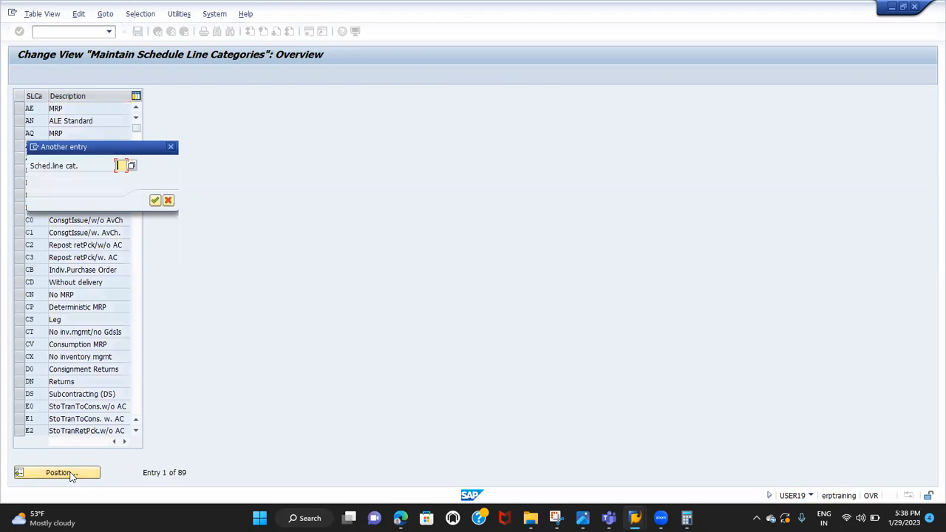
pyautogui.write('AT')
pyautogui.press('Return')
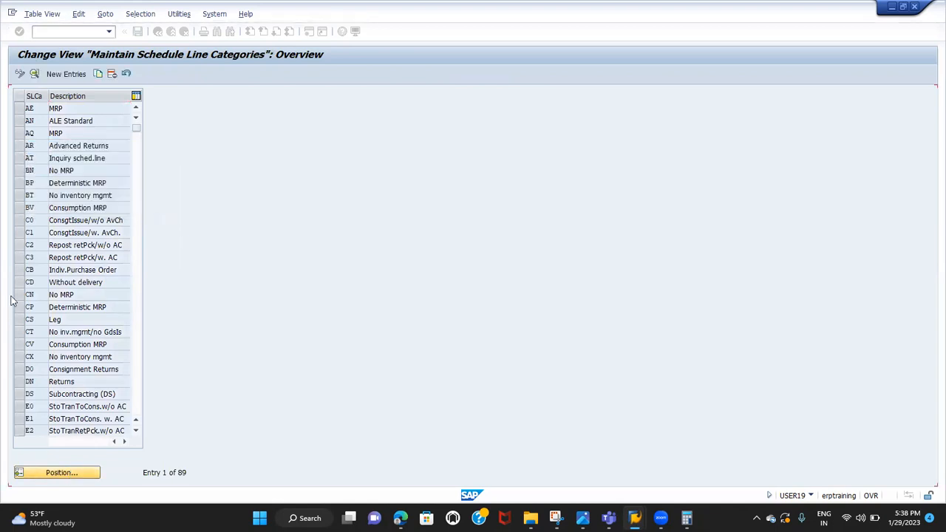
pyautogui.click(19, 108)
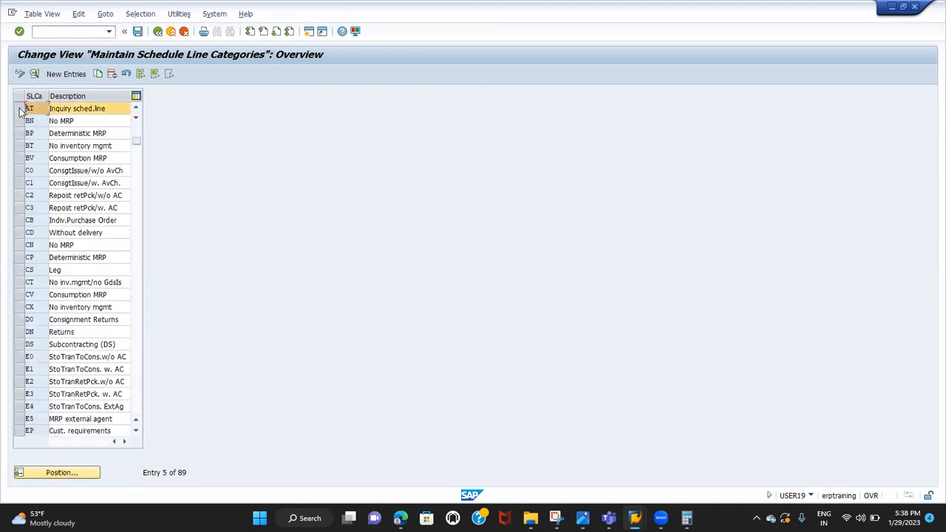
pyautogui.click(19, 122)
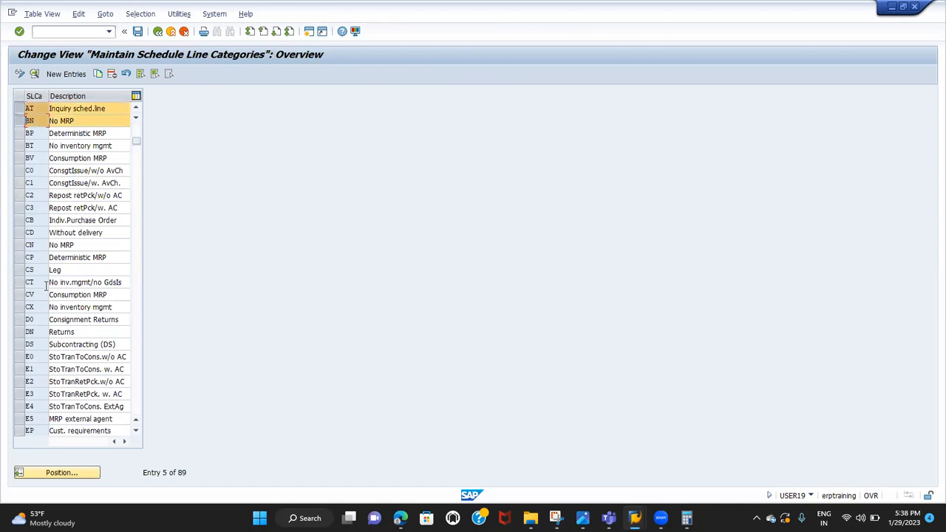
# Position the list at schedule line category CP and add it to the selection
pyautogui.click(60, 471)
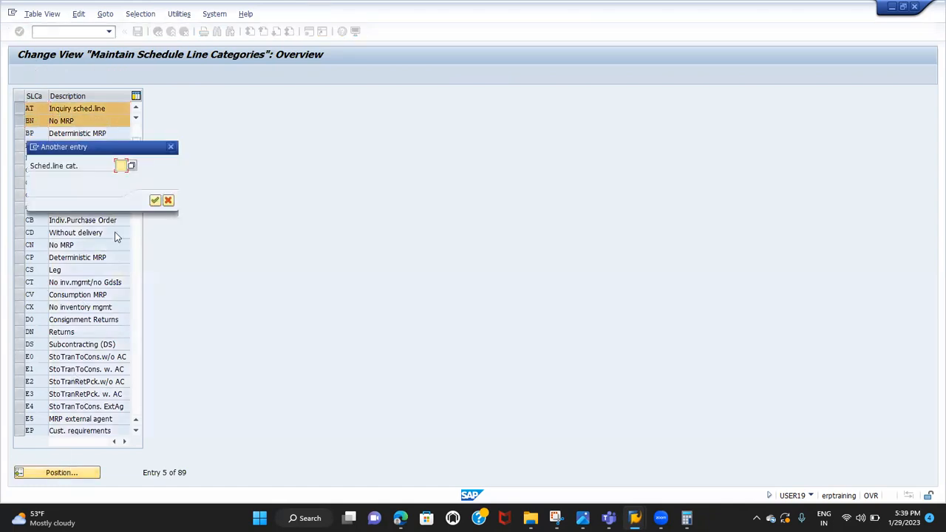
pyautogui.write('CP')
pyautogui.press('Return')
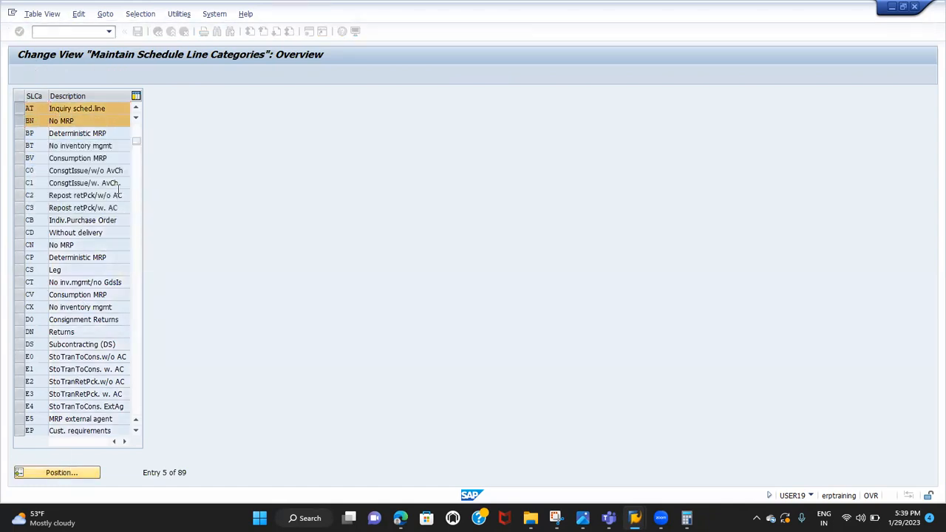
pyautogui.click(20, 109)
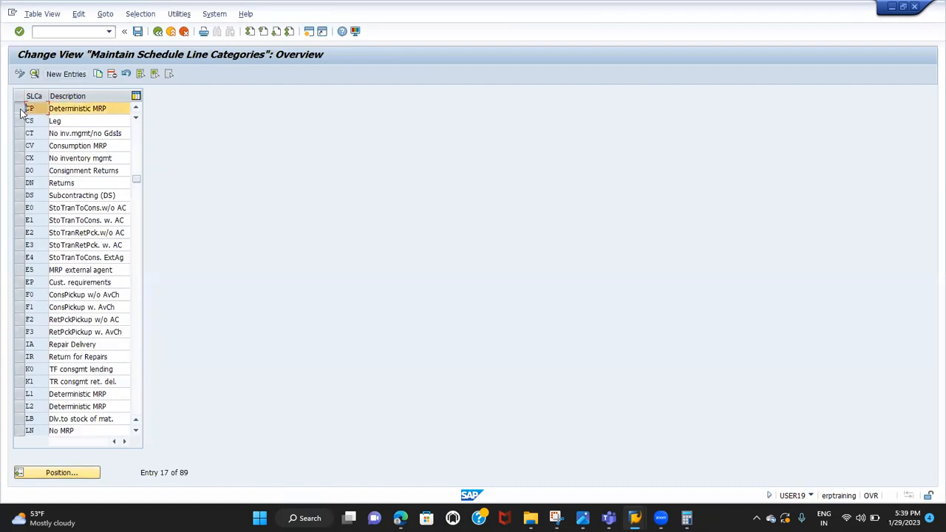
# Display the details of the selected schedule line categories and page through AT, BN and CP
pyautogui.click(35, 74)
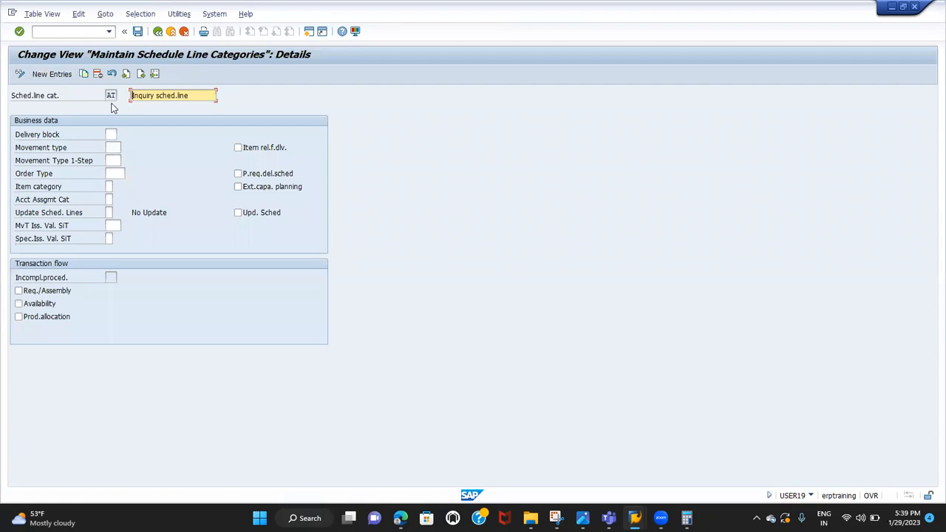
pyautogui.click(142, 74)
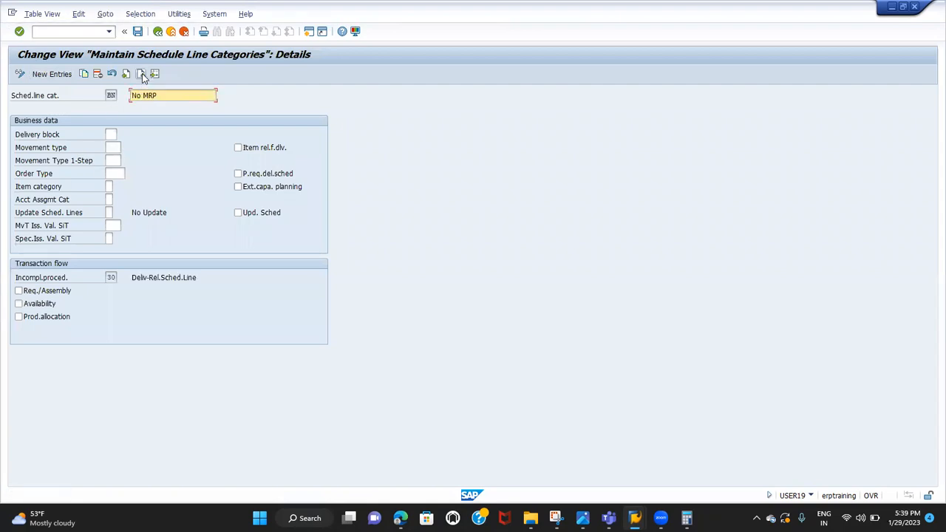
pyautogui.click(142, 73)
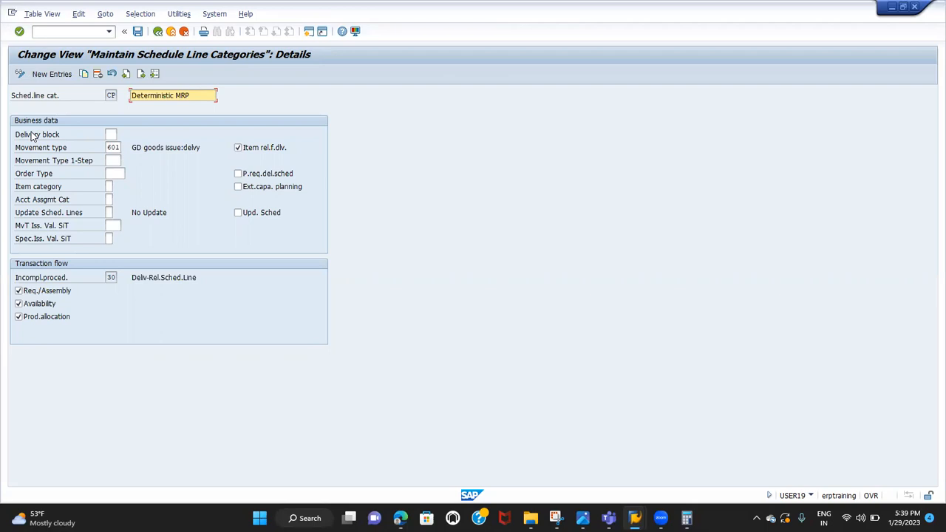
# Highlight the movement type setting of schedule line category CP and open transaction MB1C in a new session
pyautogui.click(39, 152)
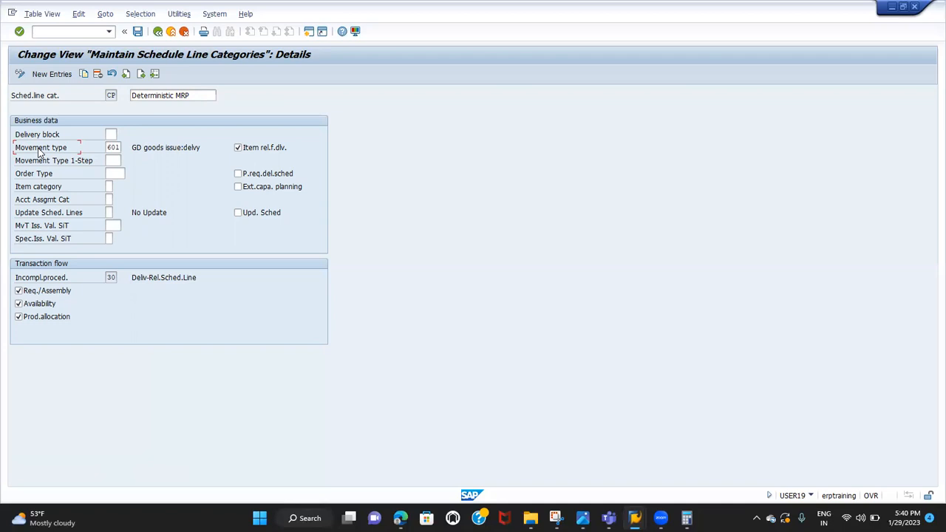
pyautogui.click(51, 31)
pyautogui.write('/OMB1C')
pyautogui.press('Return')
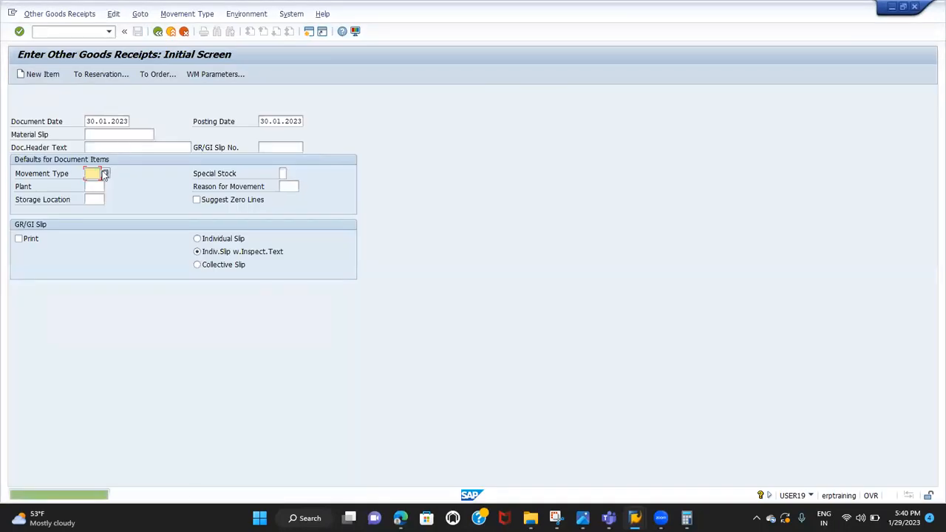
# Enter 561 as the default movement type for the goods receipt
pyautogui.click(49, 179)
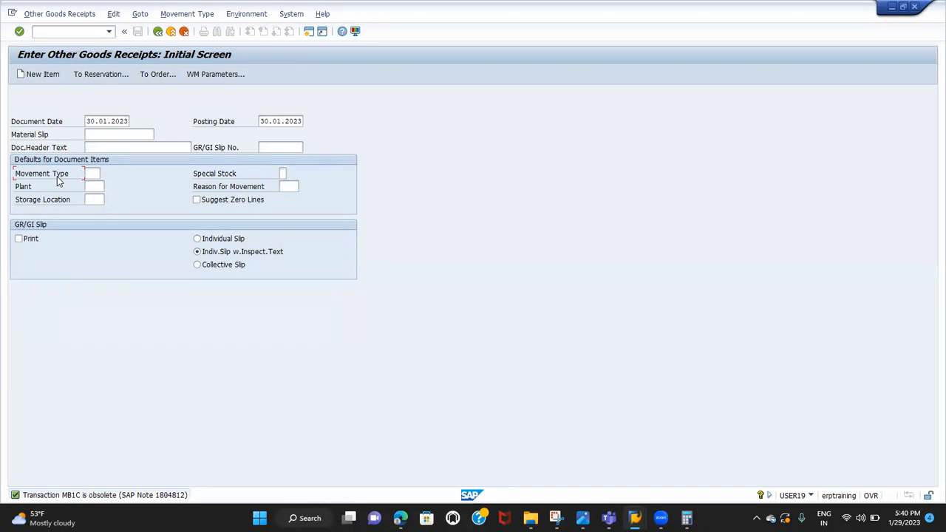
pyautogui.click(96, 173)
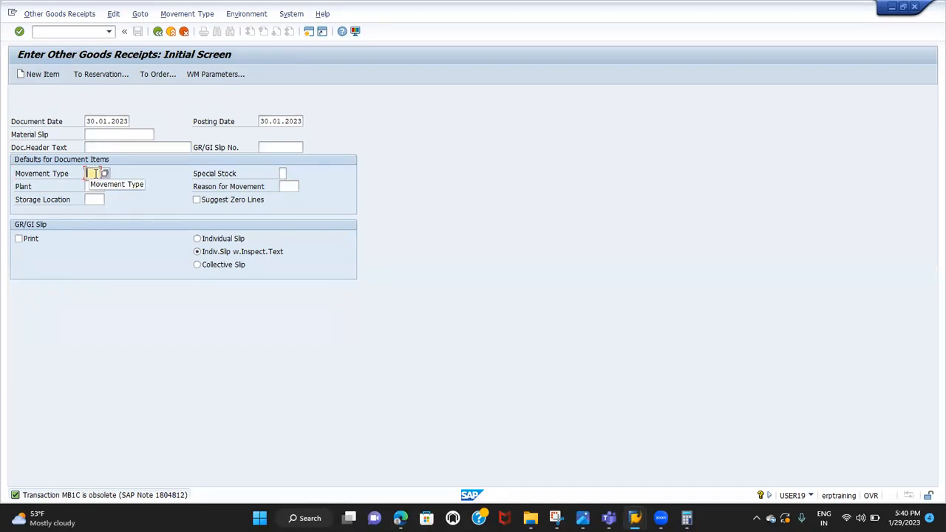
pyautogui.write('561')
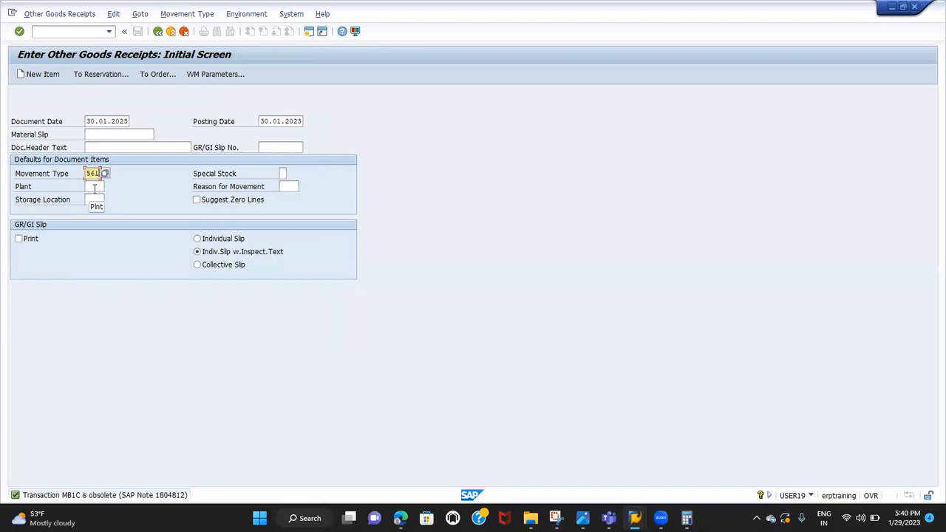
pyautogui.press('F10')
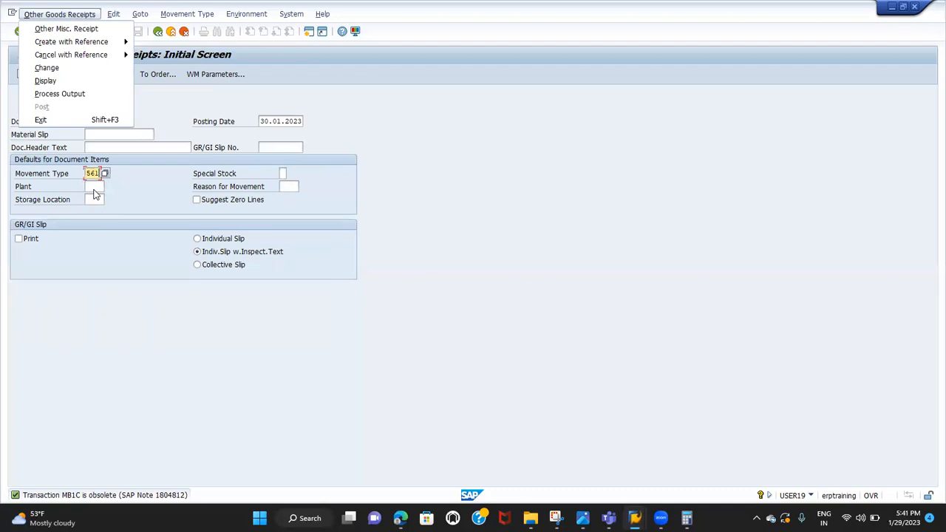
# Return to the schedule line category CP details and examine the movement type field
pyautogui.press('Escape')
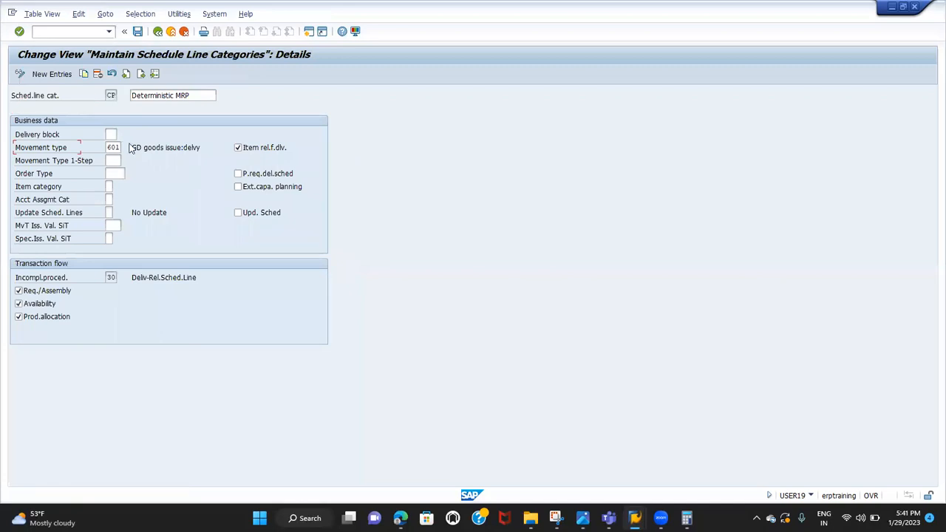
pyautogui.click(116, 147)
pyautogui.click(108, 147)
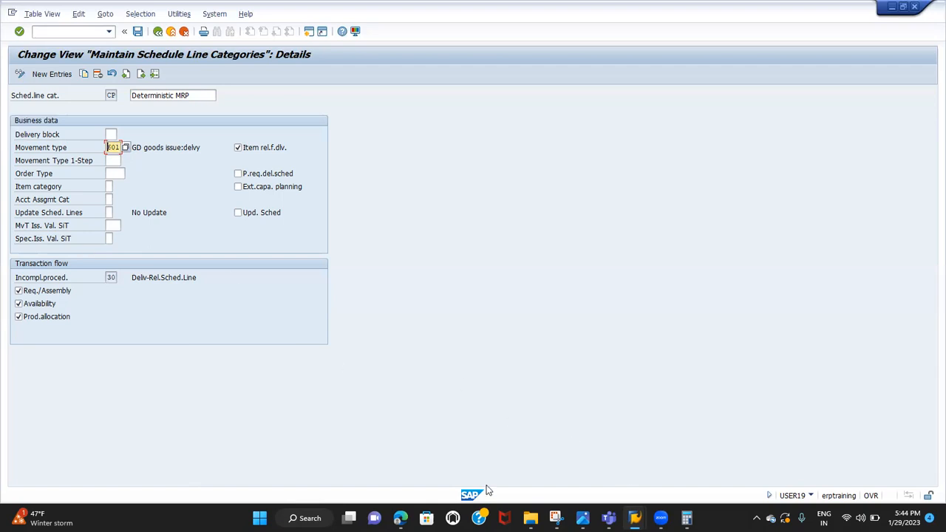
# Switch to the Google Sheets notes and enter the heading "SCHEDULE LINE CATEOGRY DETERMINATION" in cell E32
pyautogui.click(418, 462)
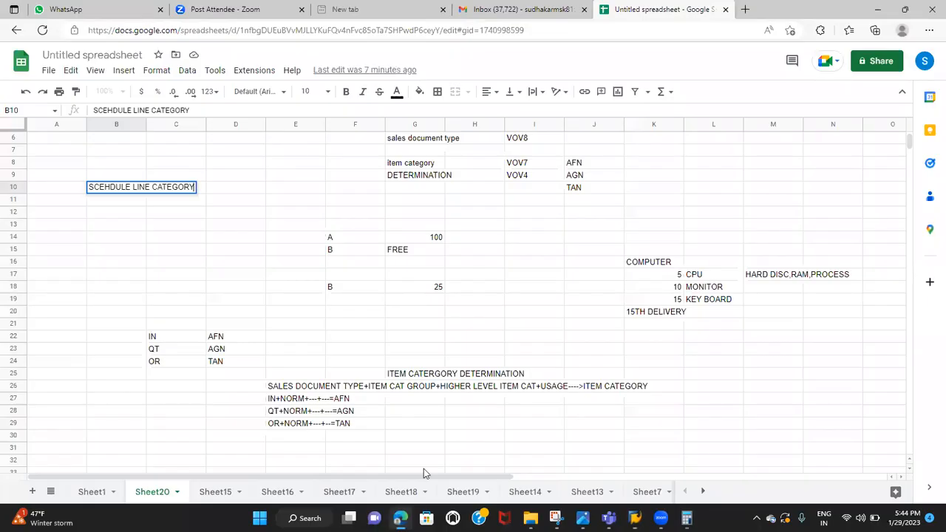
pyautogui.scroll(-2, 429, 419)
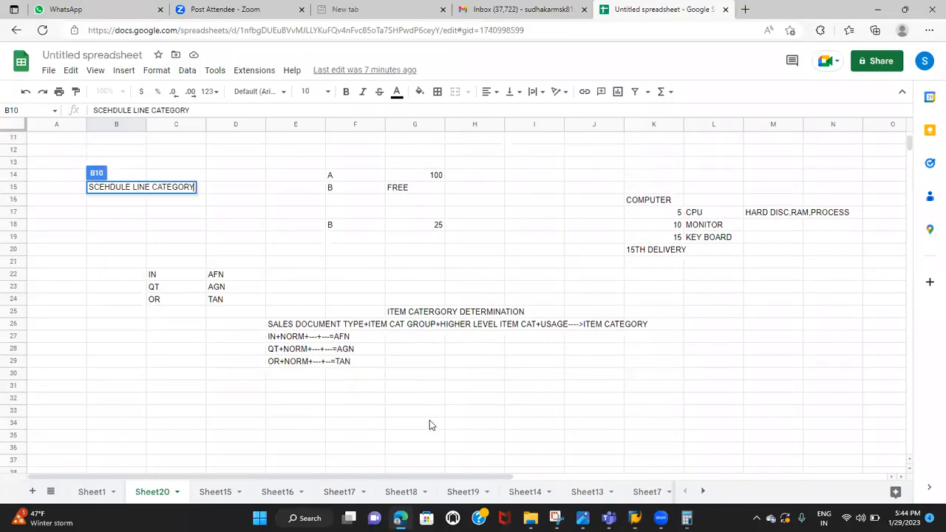
pyautogui.click(303, 400)
pyautogui.write('SCHEDULE LINE CATEGOGRY DETERMINATION')
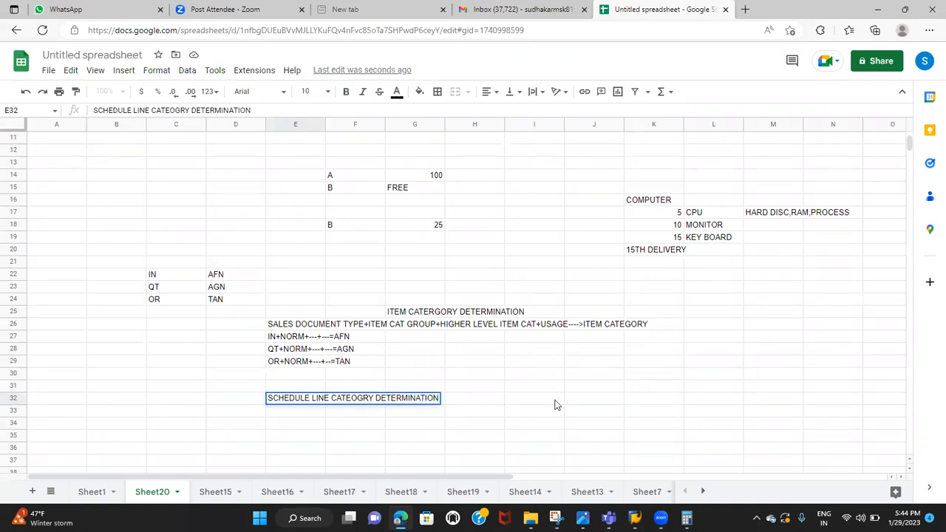
pyautogui.scroll(-1, 556, 405)
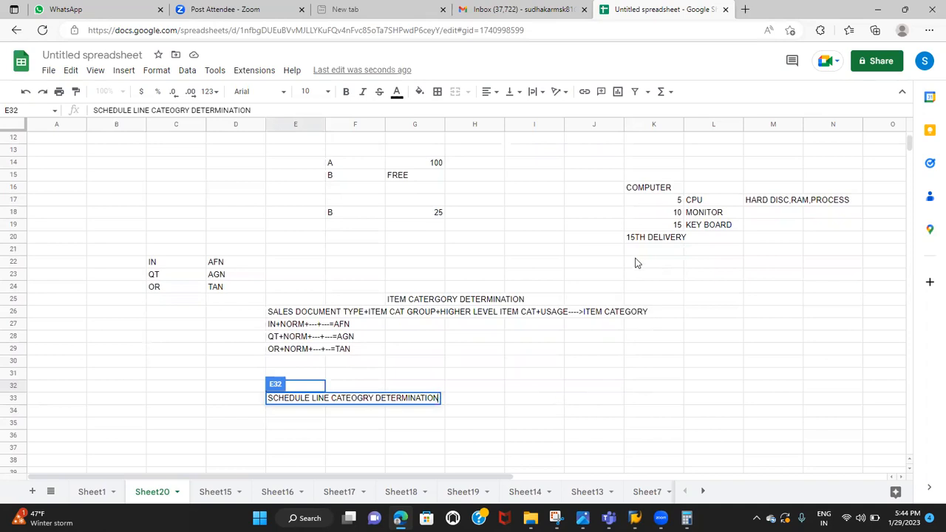
pyautogui.press('Return')
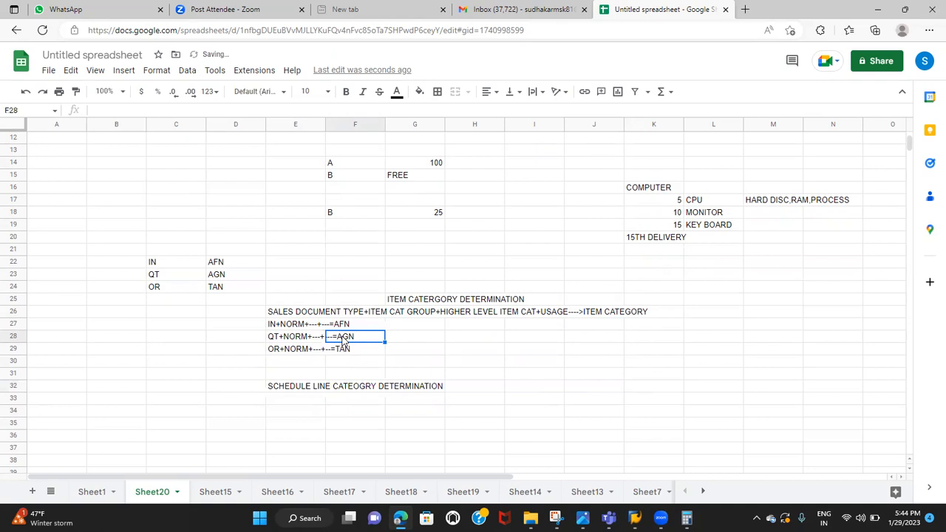
# Enter the determination rule "ITEM CATEGORY +MRP TYPE" in cell E33 below the heading
pyautogui.click(304, 390)
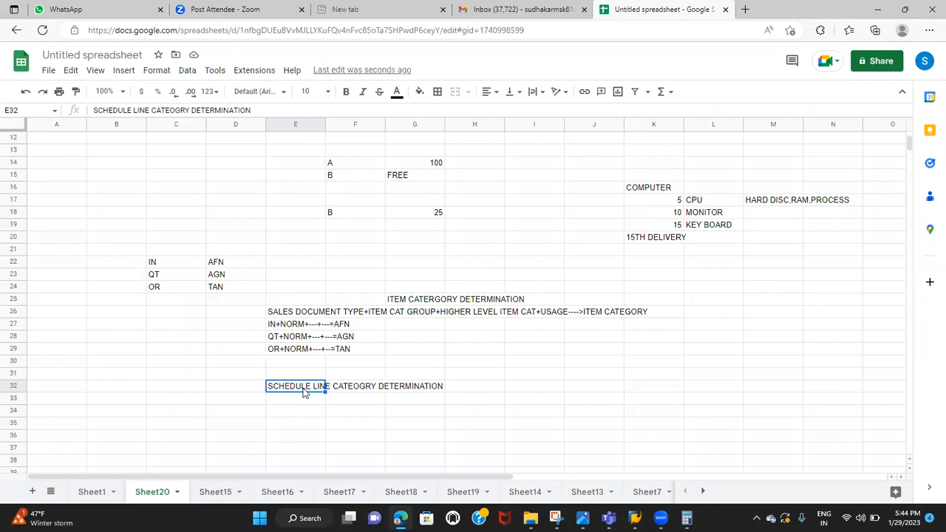
pyautogui.click(279, 402)
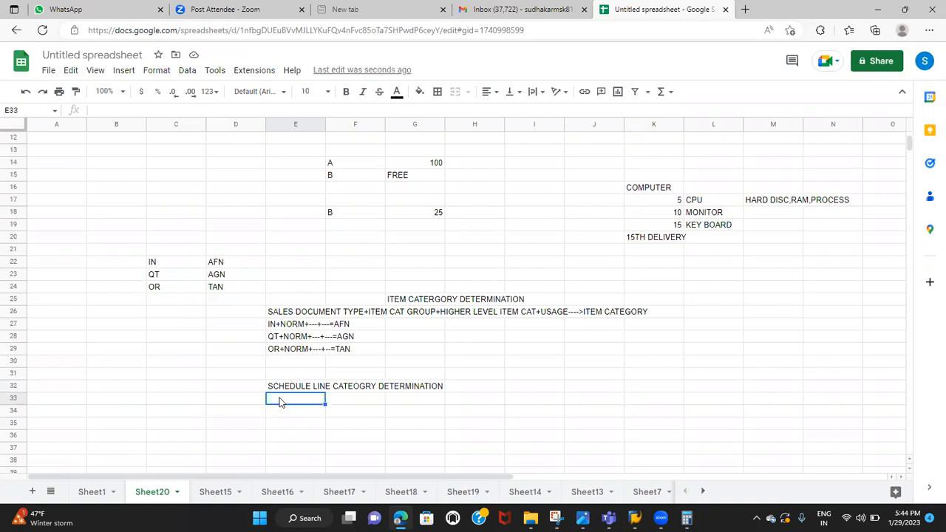
pyautogui.write('ITEM CATEGORY')
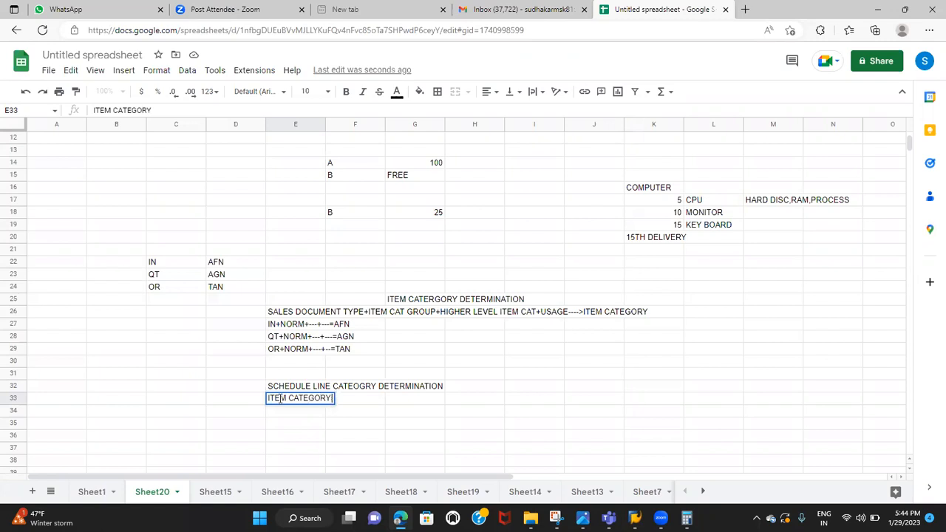
pyautogui.write(' +MRP T')
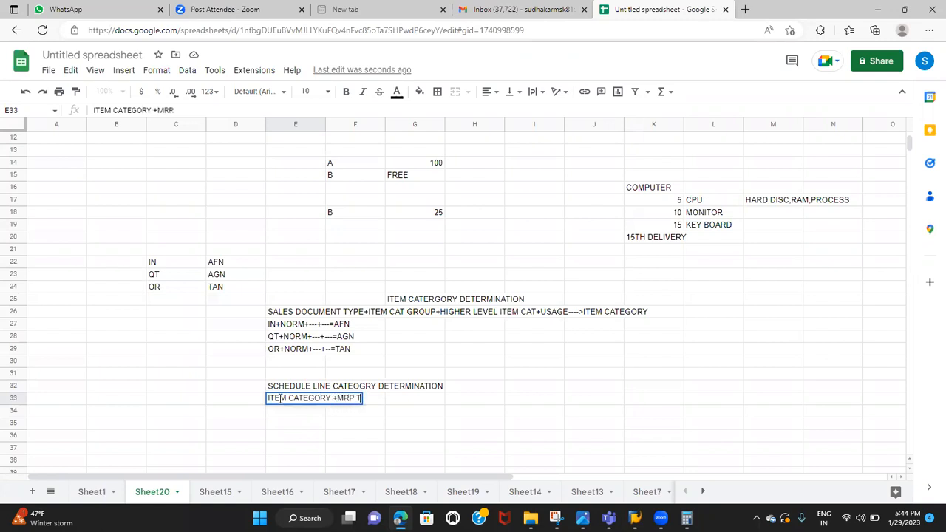
pyautogui.write('YPE')
# Start the example in cell E35 with "TAN+", checking it against the OR item category rule
pyautogui.click(277, 425)
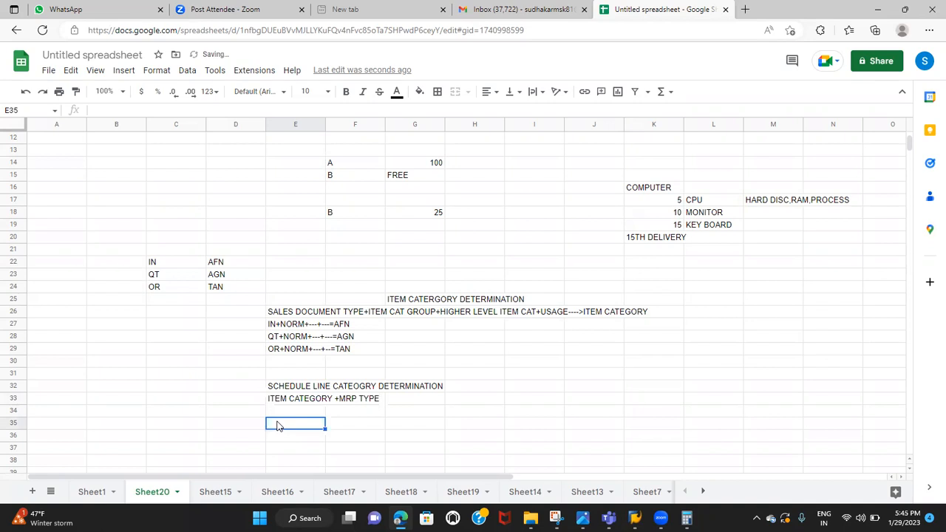
pyautogui.write('TAN')
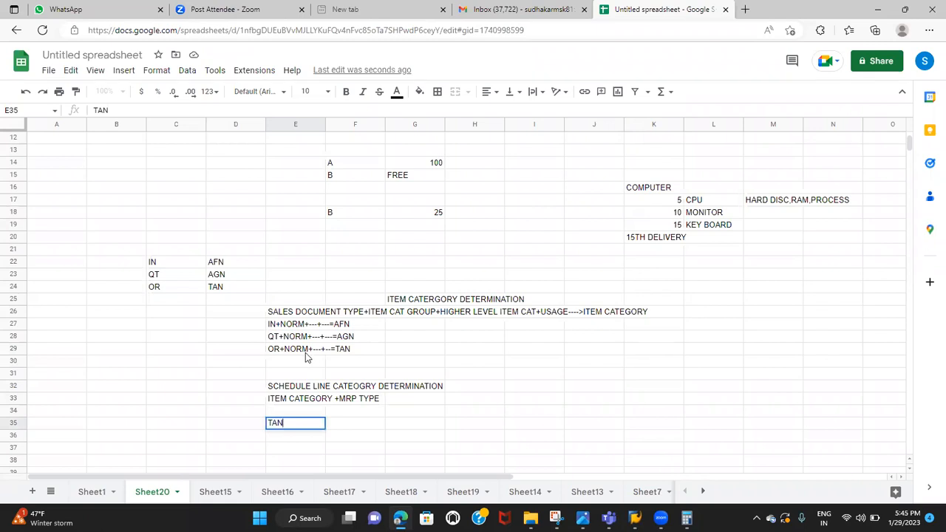
pyautogui.click(305, 353)
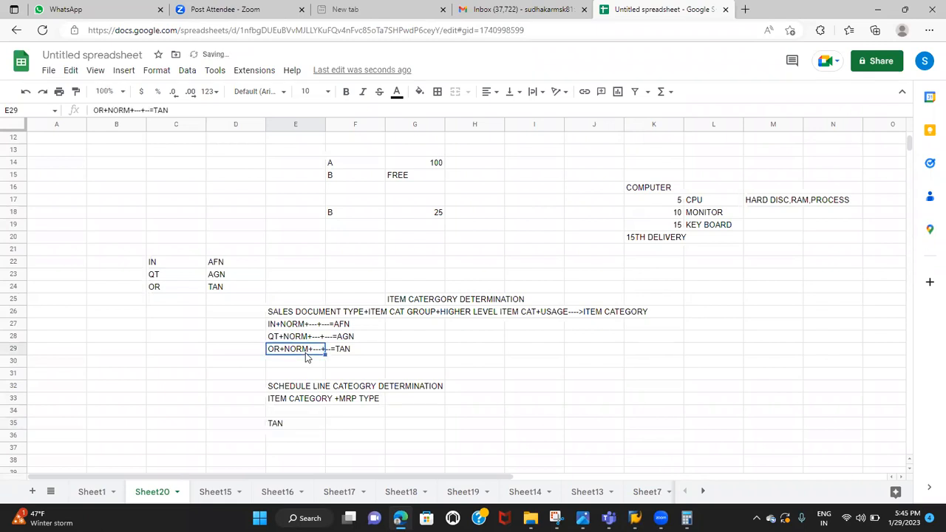
pyautogui.click(296, 428)
pyautogui.doubleClick(296, 425)
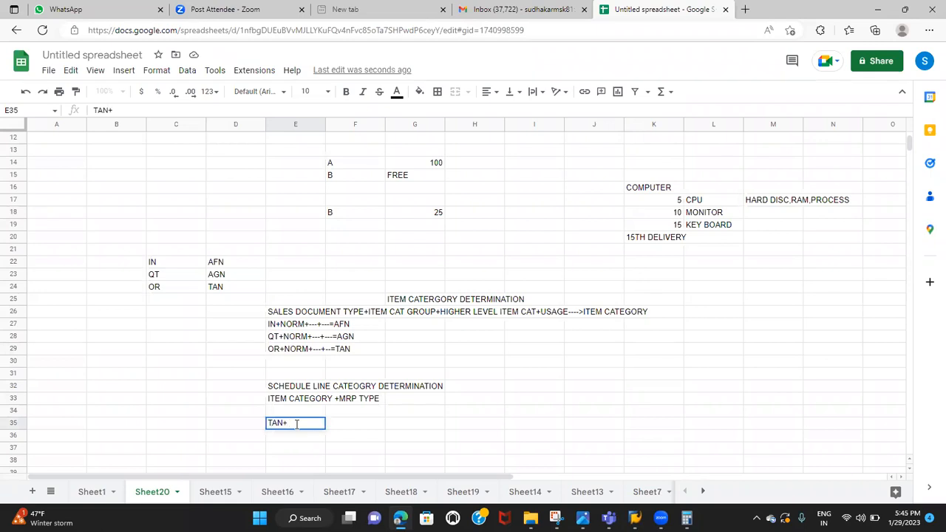
# Switch to SAP and open the Change Material transaction MM02 in a new session
pyautogui.hotkey('alt', 'Tab')
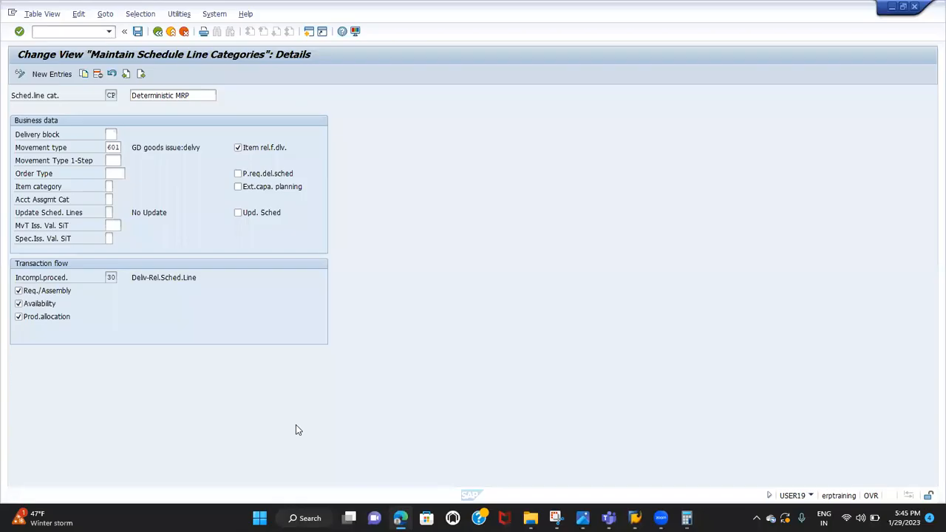
pyautogui.click(90, 31)
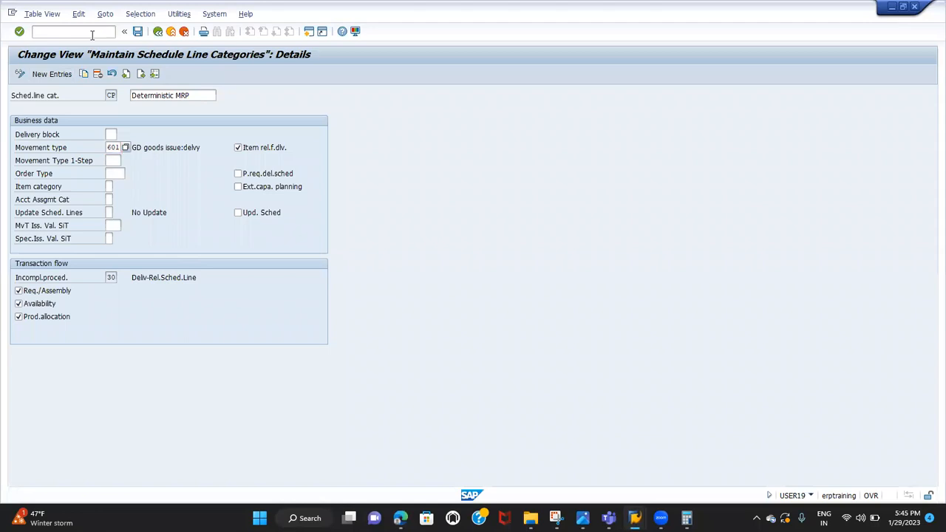
pyautogui.write('/osm30')
pyautogui.press('Return')
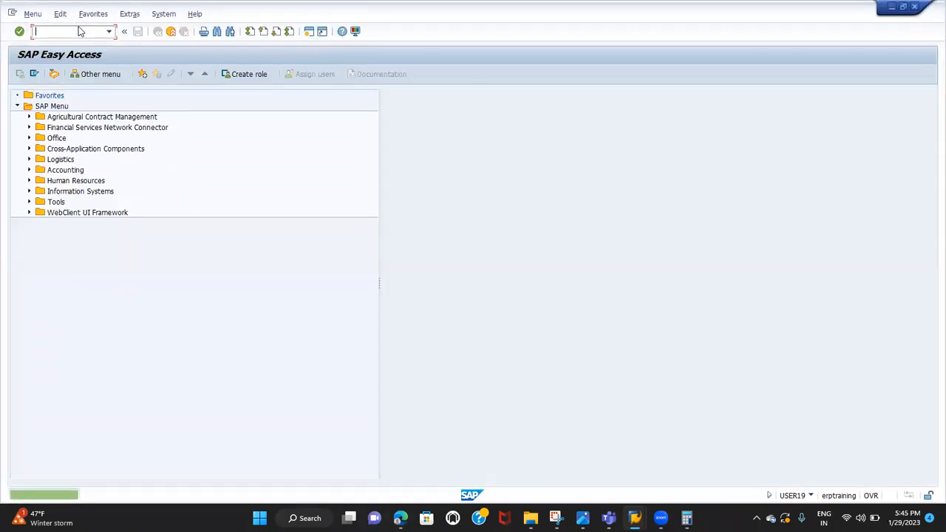
pyautogui.write('MM02')
pyautogui.press('Return')
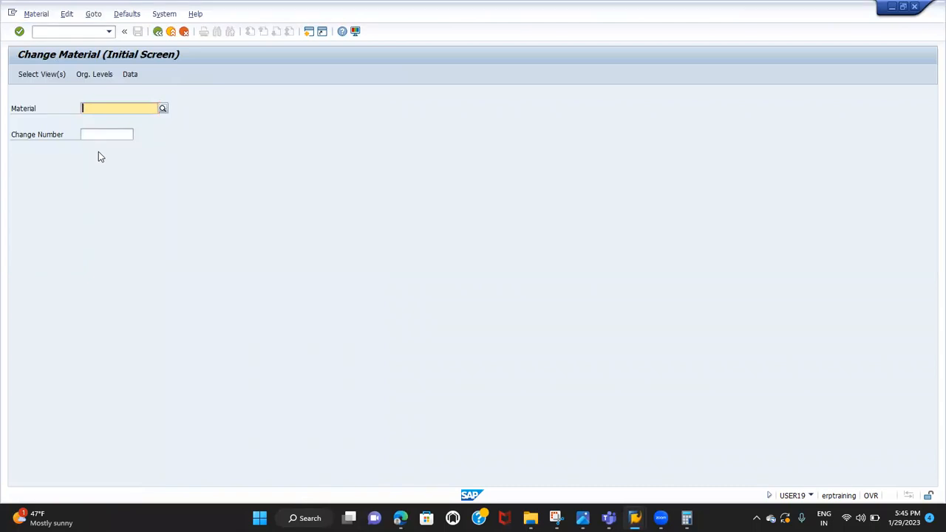
# Enter SAFARI as the material and bring up its view selection
pyautogui.write('SAFRI')
pyautogui.press('Return')
pyautogui.press('BackSpace')
pyautogui.press('BackSpace')
pyautogui.write('ARI')
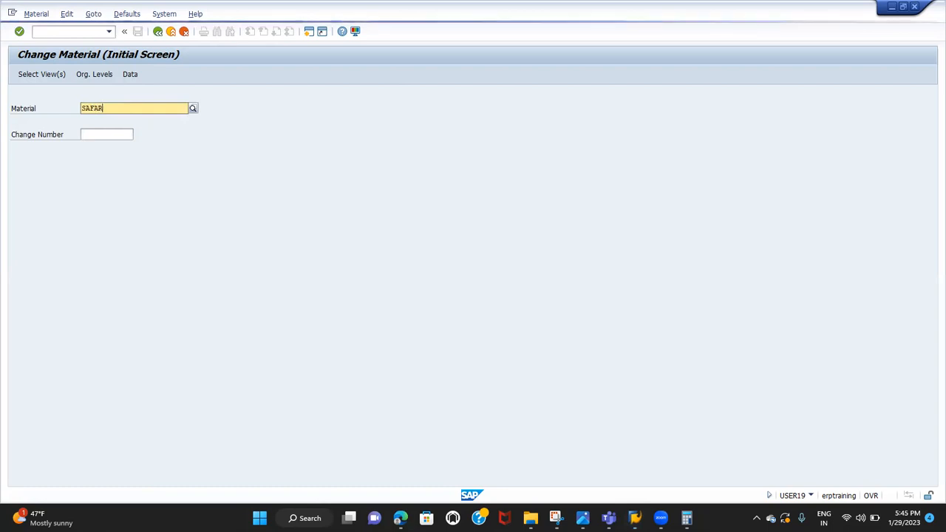
pyautogui.press('Return')
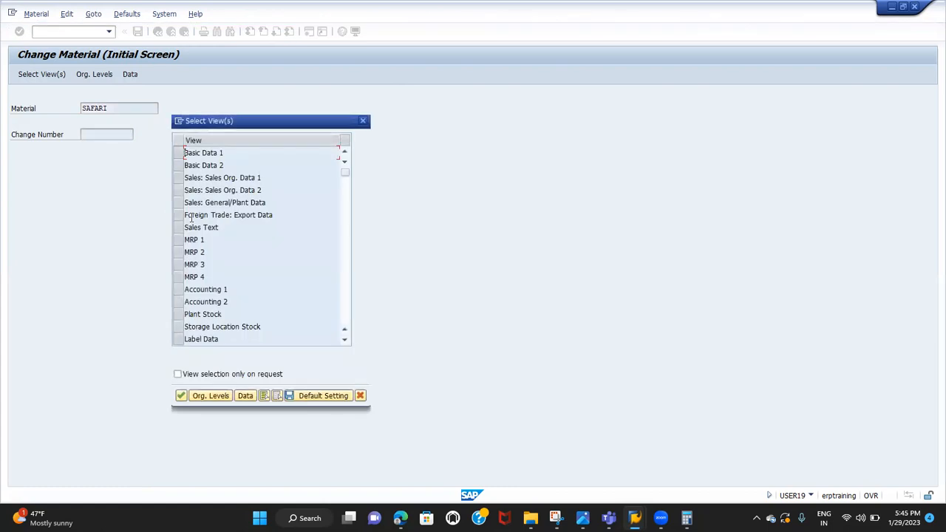
# Open the material's MRP 1 view for plant TG01 and examine its MRP type
pyautogui.click(178, 240)
pyautogui.click(180, 395)
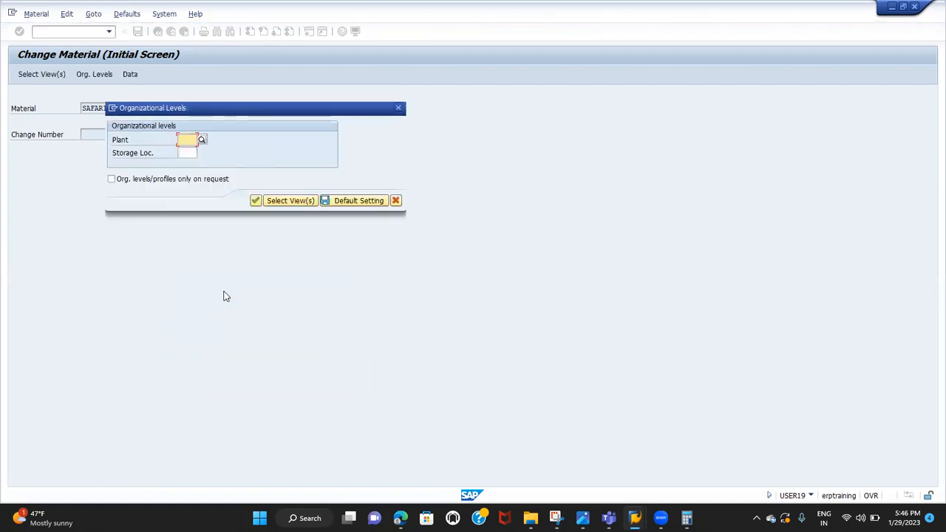
pyautogui.click(183, 140)
pyautogui.write('TG01')
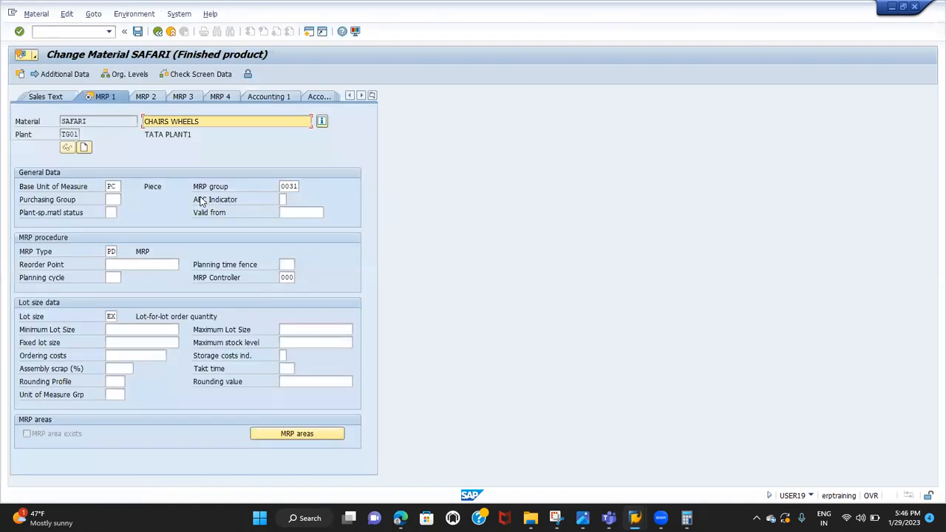
pyautogui.click(36, 254)
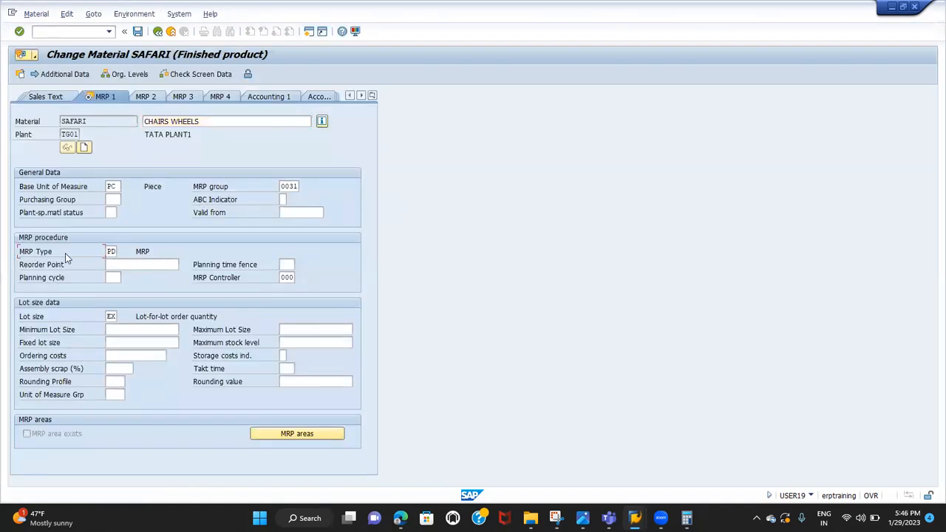
pyautogui.click(111, 252)
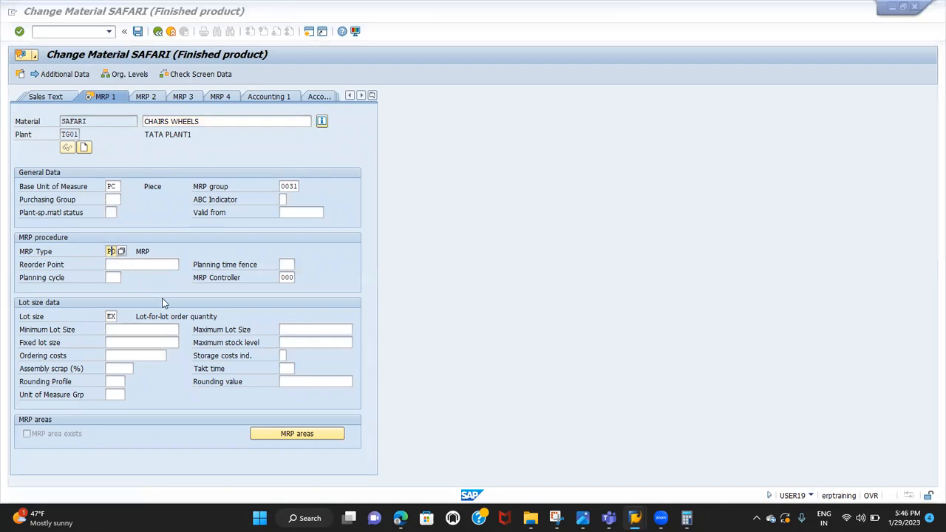
# Switch back to the Google Sheets notes and complete the example in cell E35 as "TAN+PD--->CP"
pyautogui.hotkey('alt', 'Tab')
pyautogui.hotkey('alt', 'Tab')
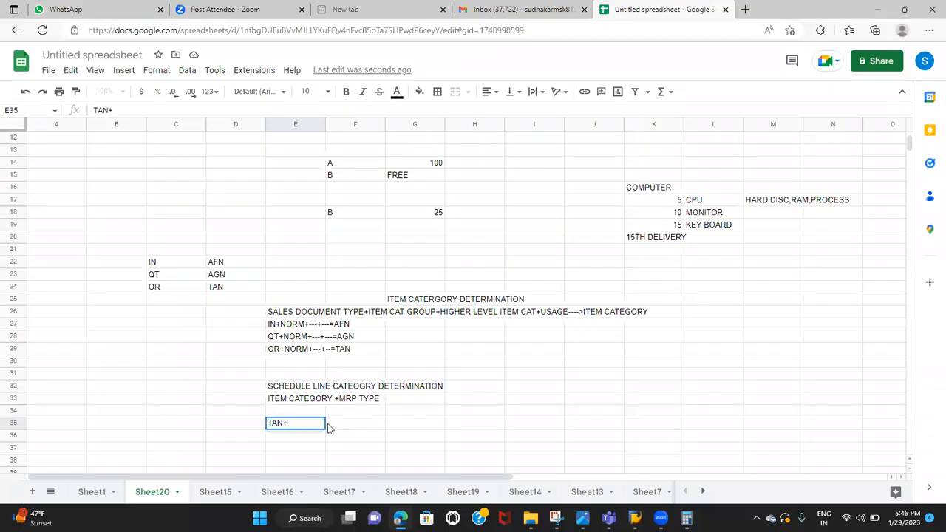
pyautogui.write('PD--->CP')
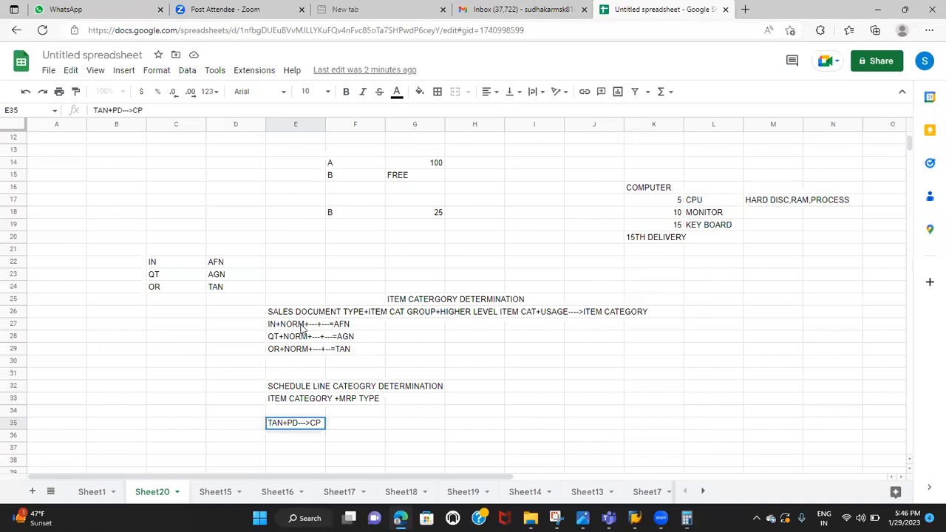
# Compare the AFN and AGN item category rules with the schedule line example, and select the empty cell E34
pyautogui.click(349, 325)
pyautogui.click(292, 339)
pyautogui.click(344, 332)
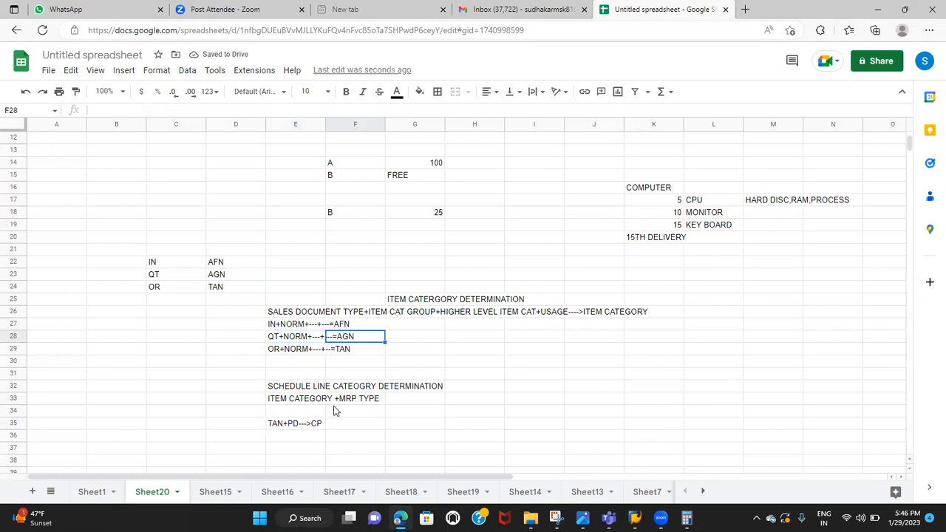
pyautogui.click(294, 429)
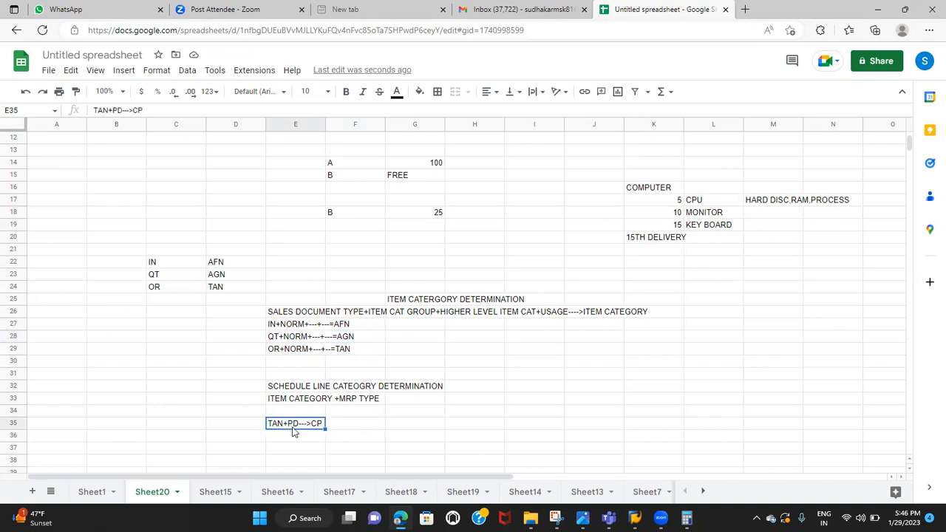
pyautogui.doubleClick(282, 410)
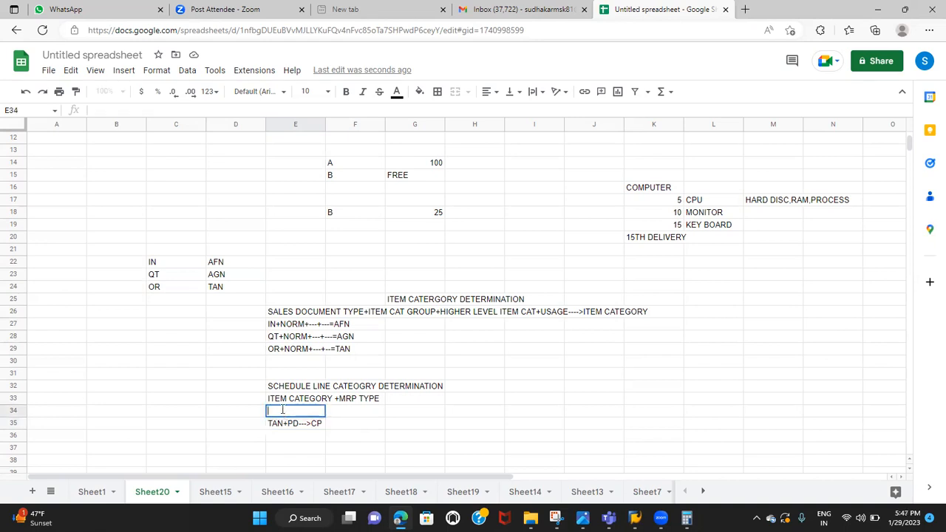
pyautogui.click(299, 400)
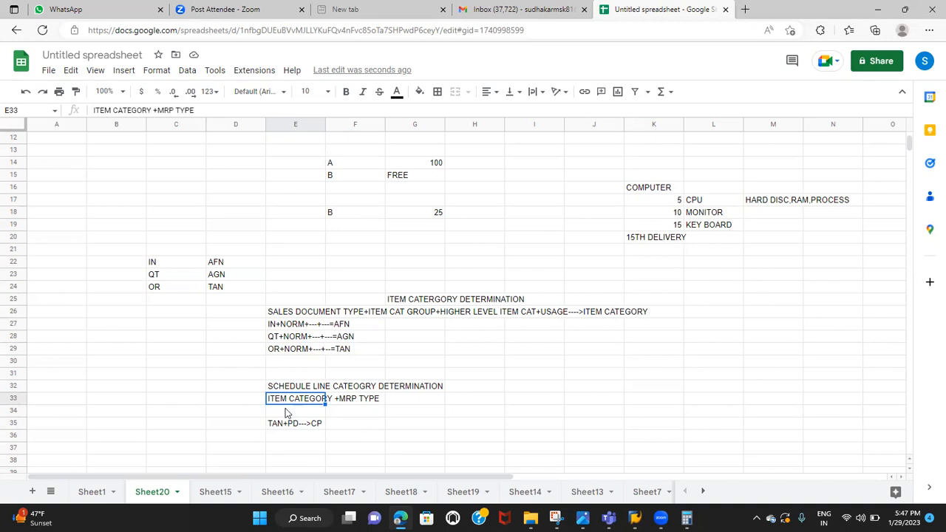
pyautogui.doubleClick(286, 411)
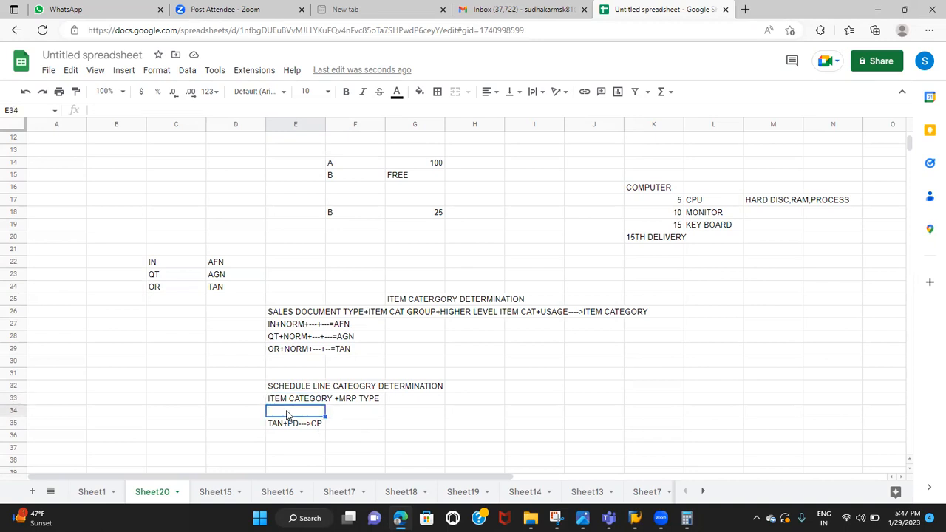
# Enter "AFN+PD" in cell E34 and its schedule line category "AT" in F34
pyautogui.write('AFN+')
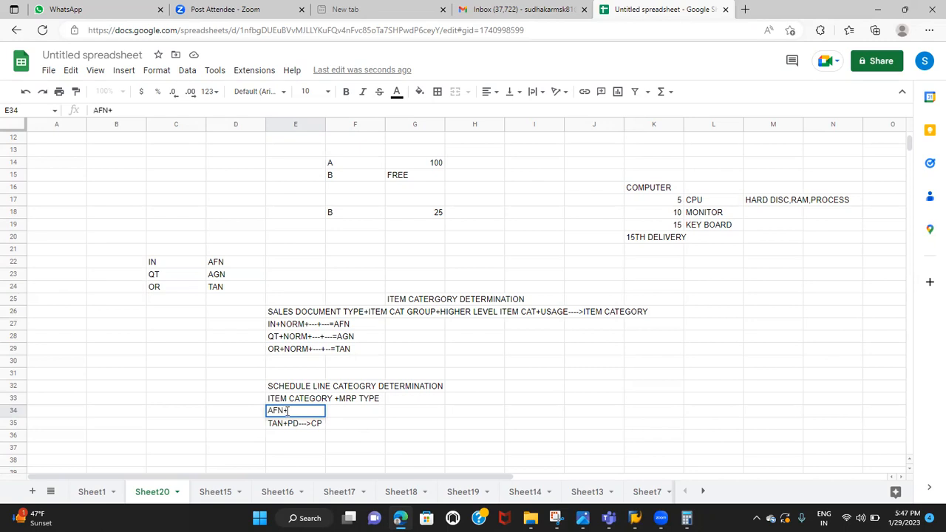
pyautogui.write('CP')
pyautogui.press('BackSpace')
pyautogui.press('BackSpace')
pyautogui.write('PD')
pyautogui.press('Tab')
pyautogui.write('AT')
# Insert a row above the TAN+PD example and enter "AGN+PD" in E35 and "BN" in F35
pyautogui.click(291, 427)
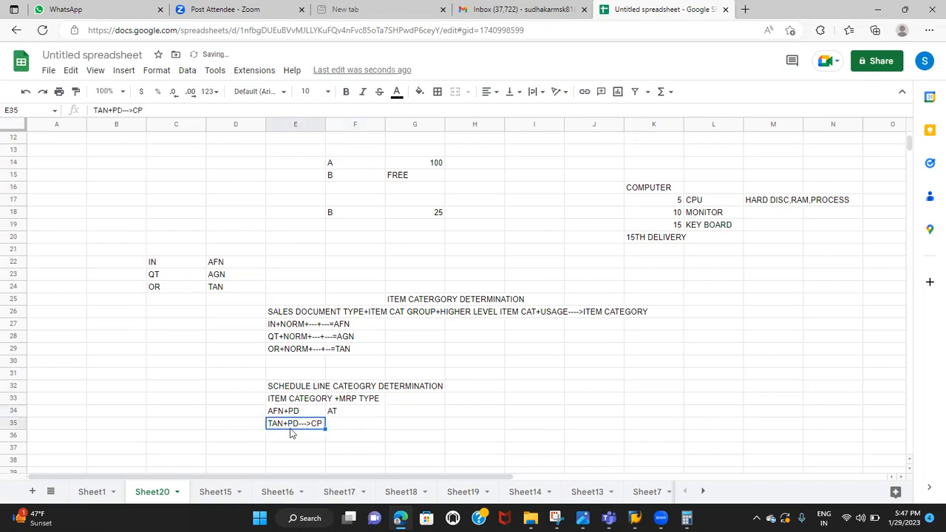
pyautogui.click(15, 423)
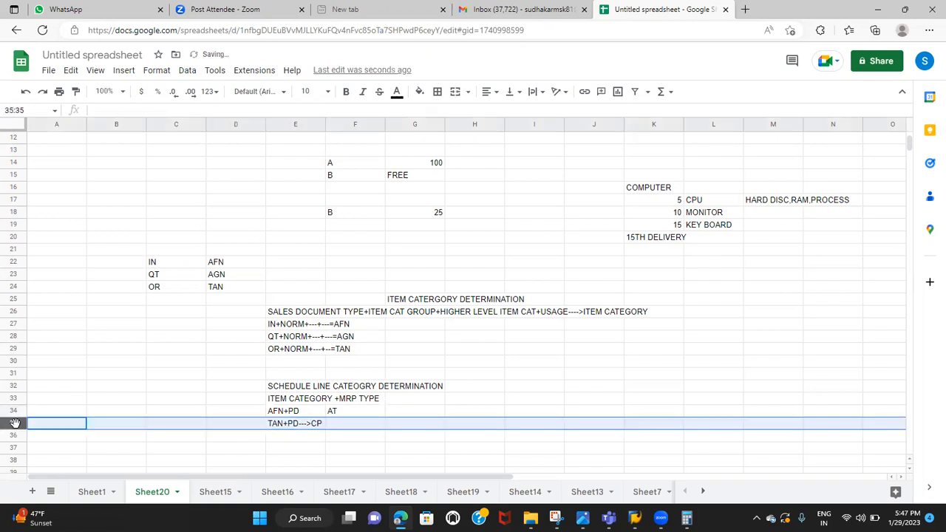
pyautogui.rightClick(15, 422)
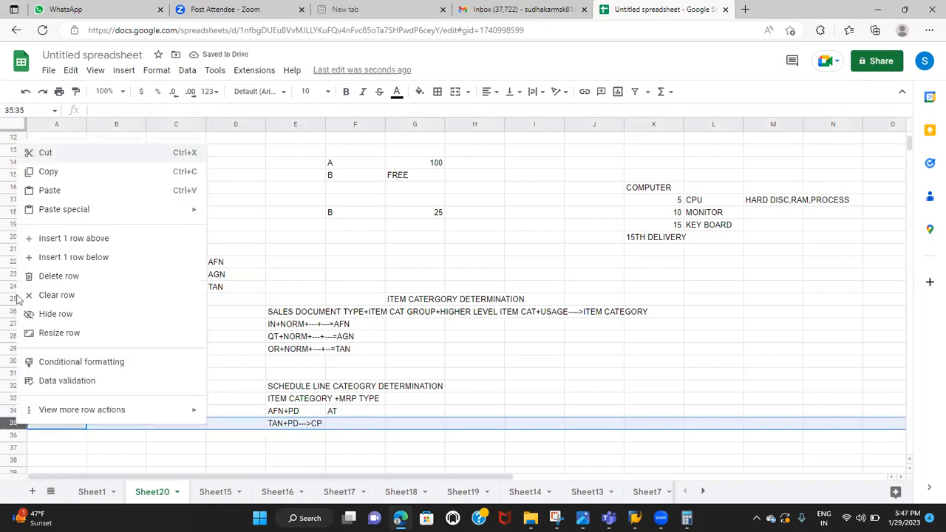
pyautogui.click(61, 238)
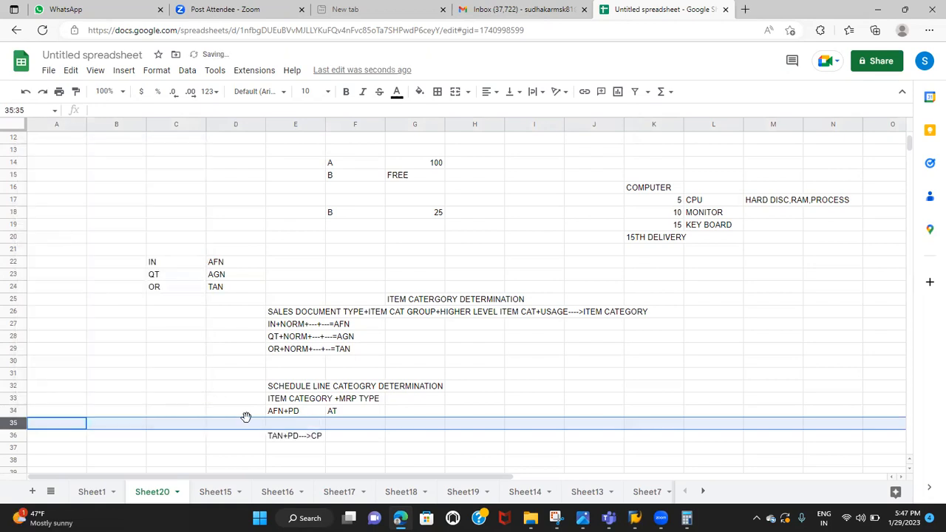
pyautogui.click(281, 424)
pyautogui.write('A')
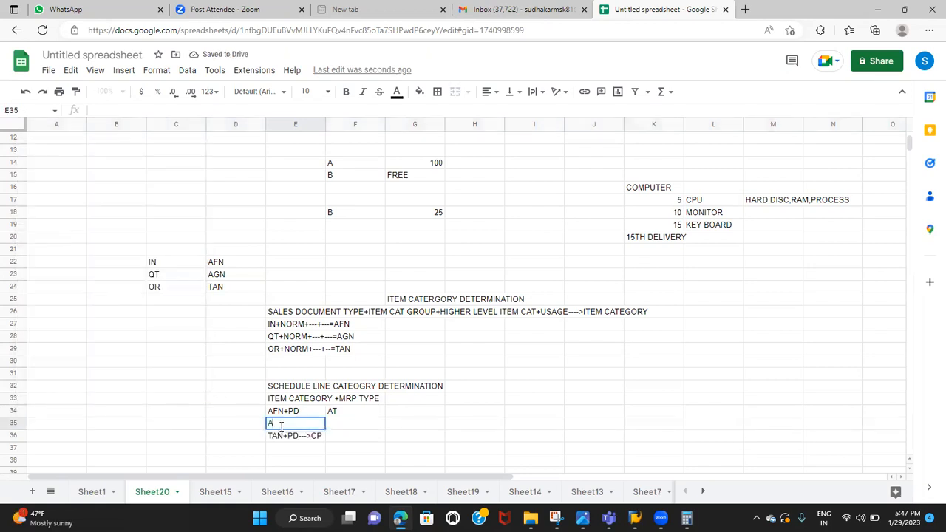
pyautogui.write('GN+PD')
pyautogui.press('Tab')
pyautogui.write('BN')
# Enter the schedule line category "CP" in cell F36 beside the TAN+PD example
pyautogui.click(300, 435)
pyautogui.doubleClick(323, 436)
pyautogui.click(333, 438)
pyautogui.write('CP')
pyautogui.click(170, 397)
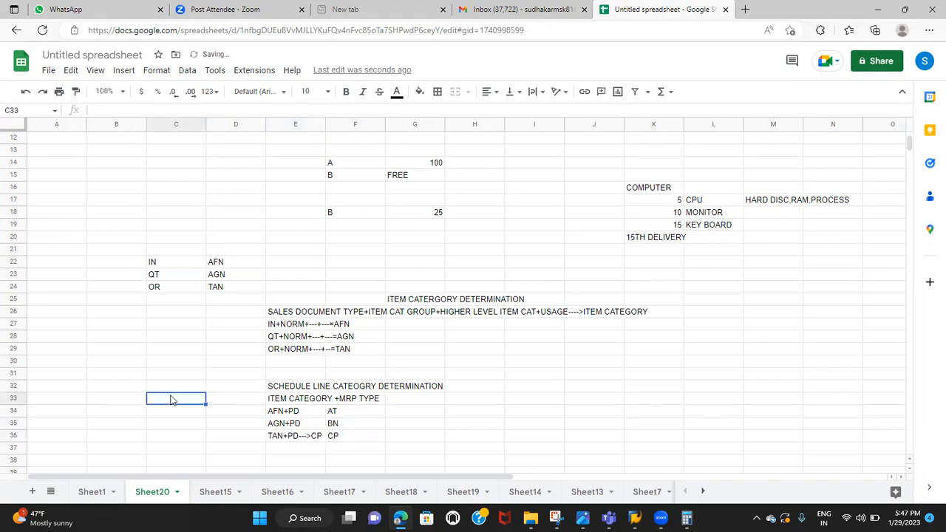
# Switch to SAP, leave the SAFARI material's MRP 1 view, and return to the Google Sheets notes
pyautogui.hotkey('alt', 'Tab')
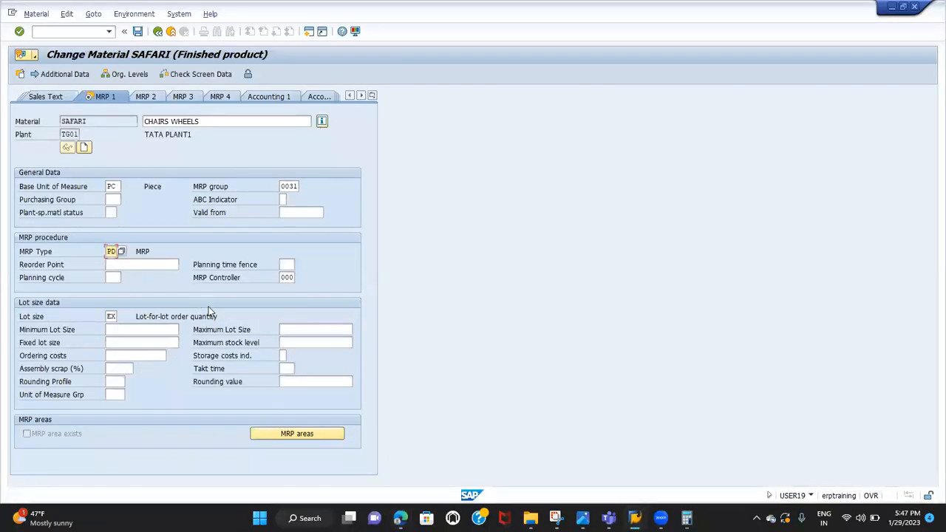
pyautogui.click(158, 32)
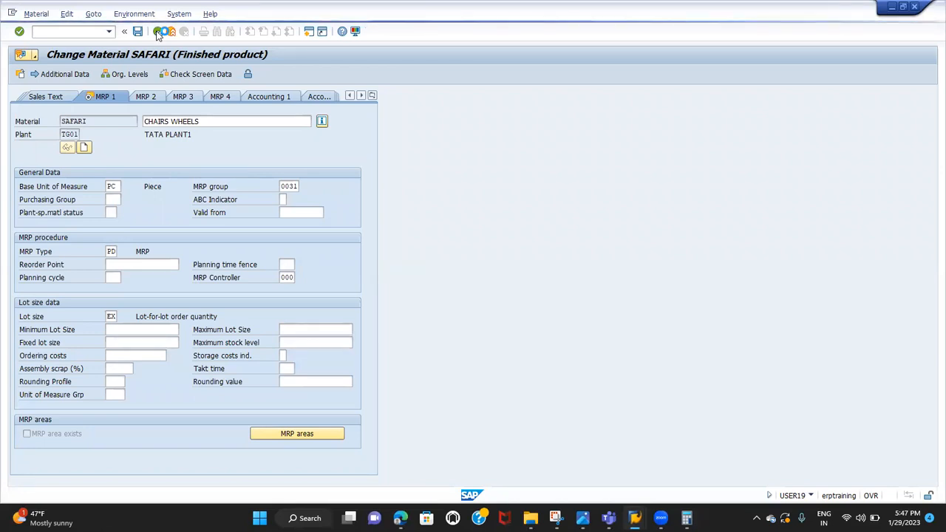
pyautogui.hotkey('alt', 'Tab')
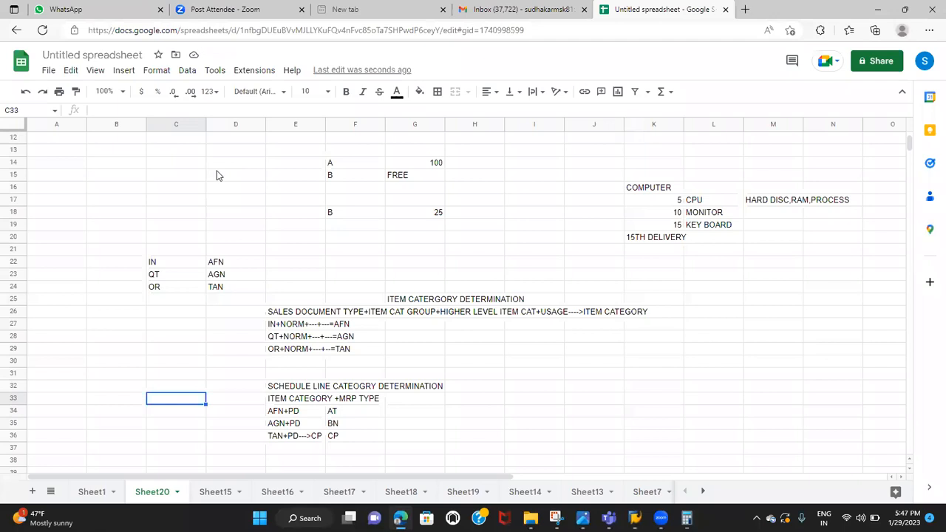
# Add "SCHEDULE CAT" in cell G12 and its transaction code "VOV6" in I12
pyautogui.click(319, 374)
pyautogui.click(452, 354)
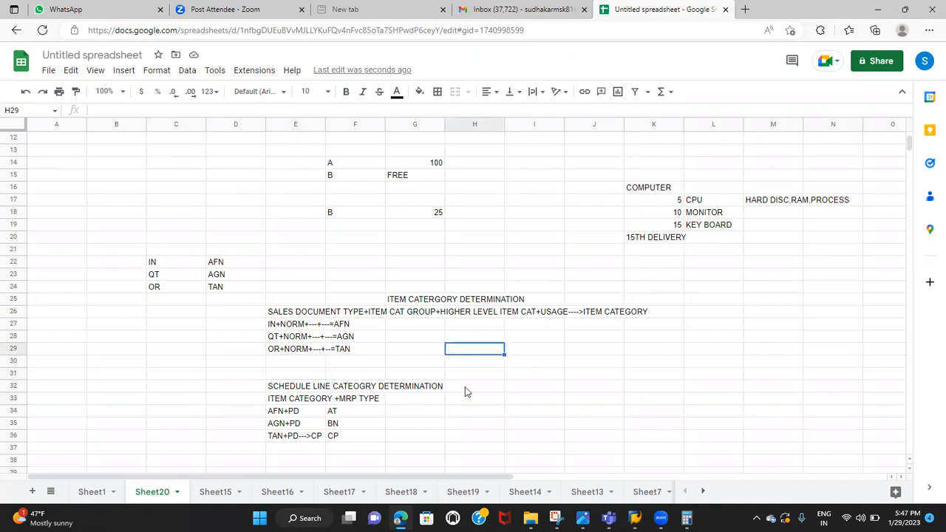
pyautogui.scroll(4, 521, 373)
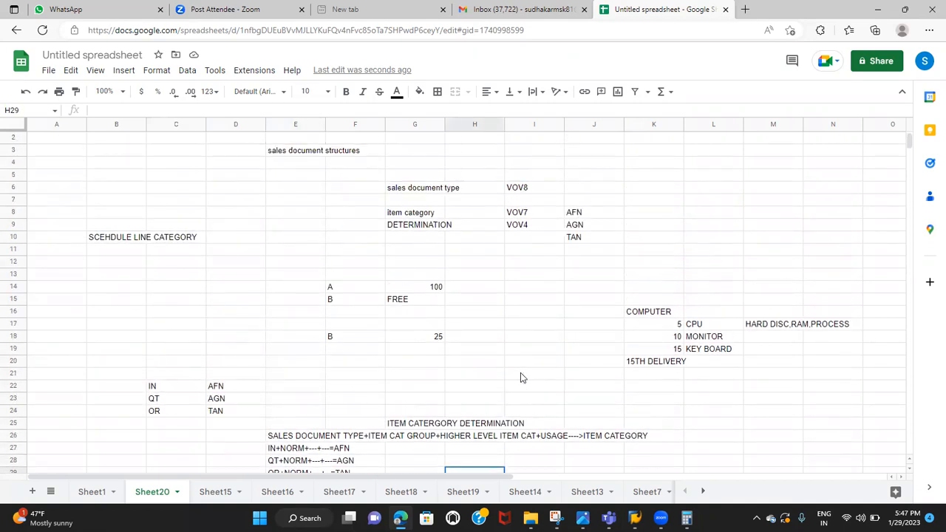
pyautogui.click(405, 267)
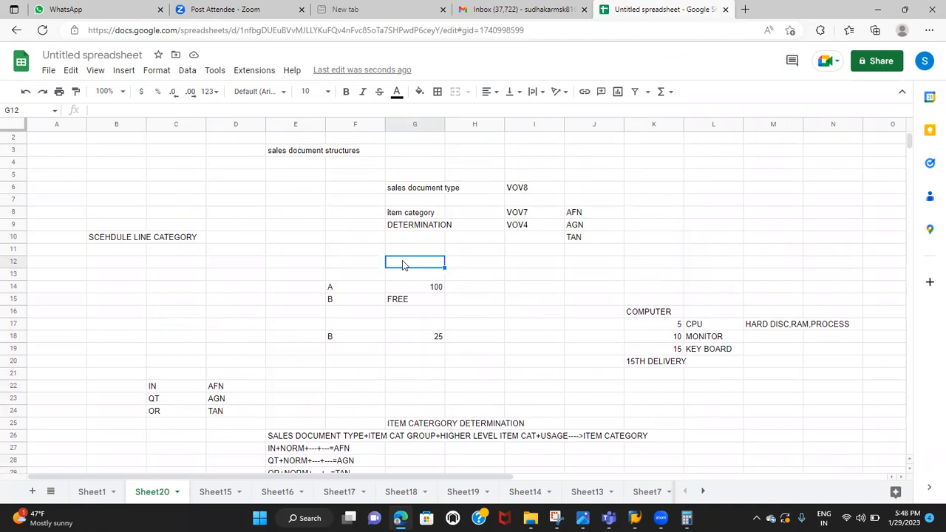
pyautogui.write('SCHEDU')
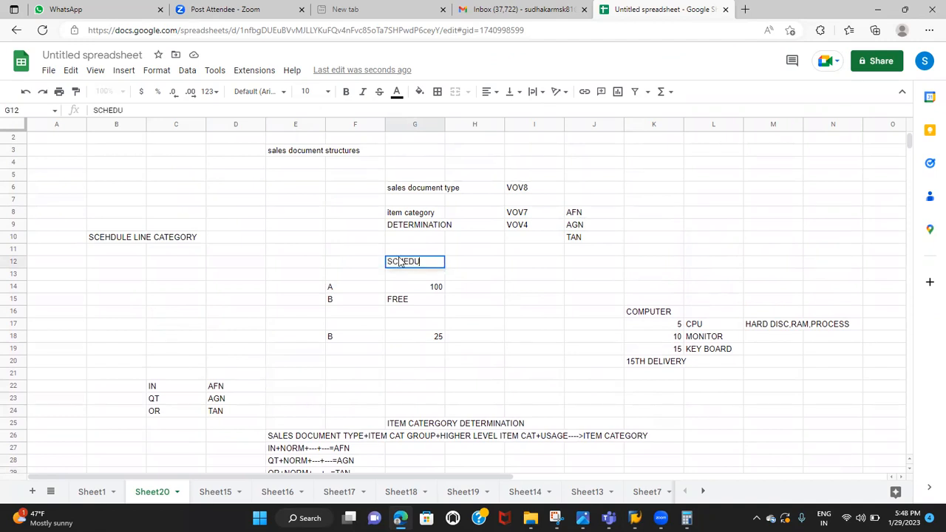
pyautogui.write('LE CAT')
pyautogui.press('Tab')
pyautogui.press('Tab')
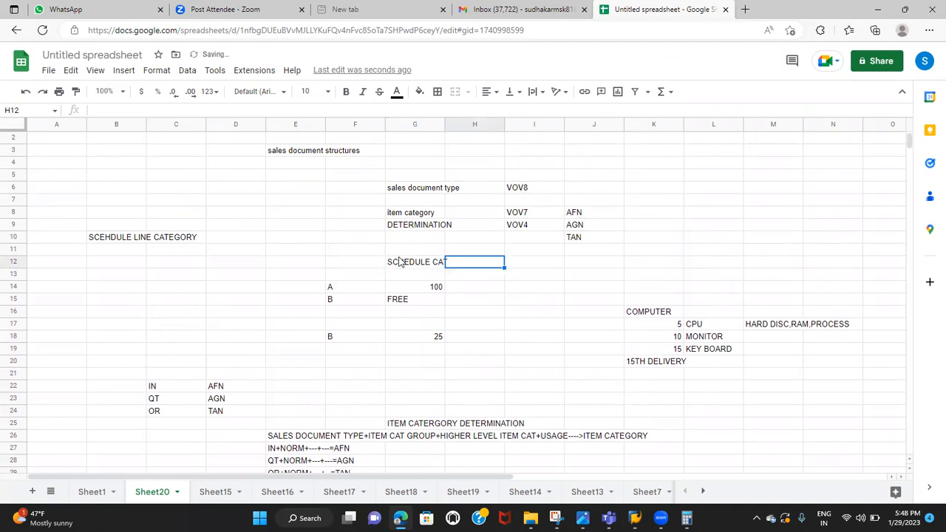
pyautogui.write('VOV6')
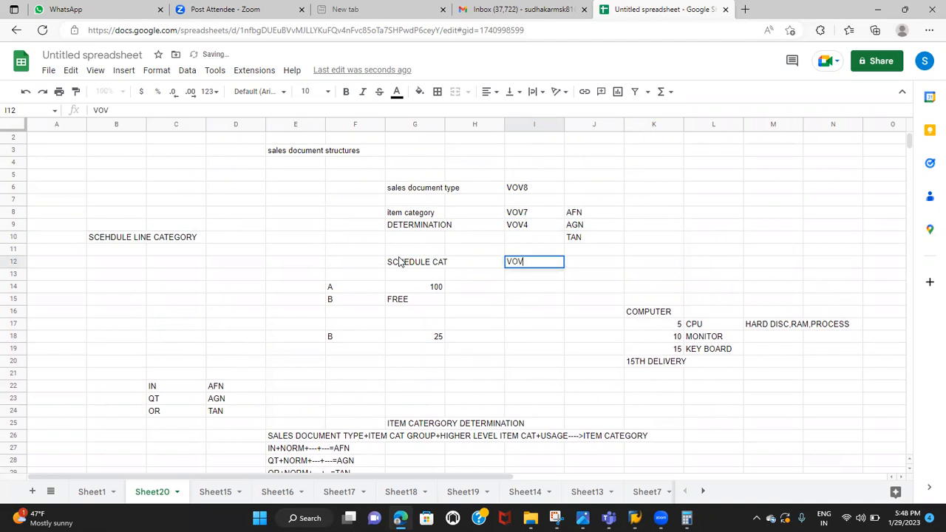
# Add "DETERMINATION" in cell G13 below the schedule category and its transaction code "VOV5" in I13
pyautogui.click(521, 190)
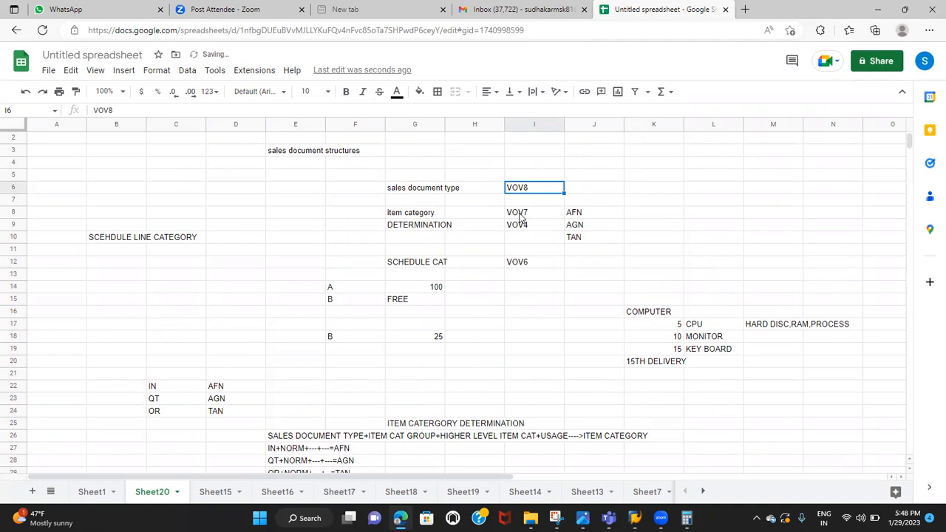
pyautogui.click(520, 215)
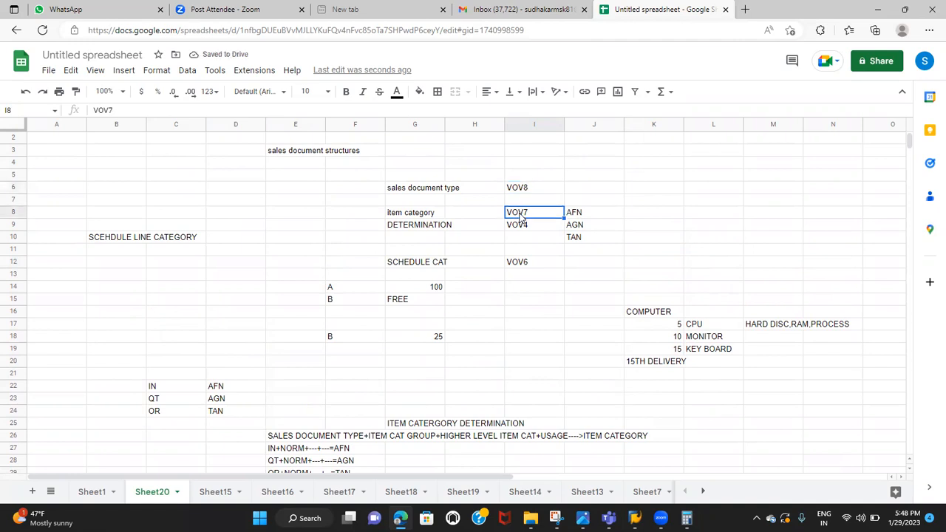
pyautogui.click(516, 265)
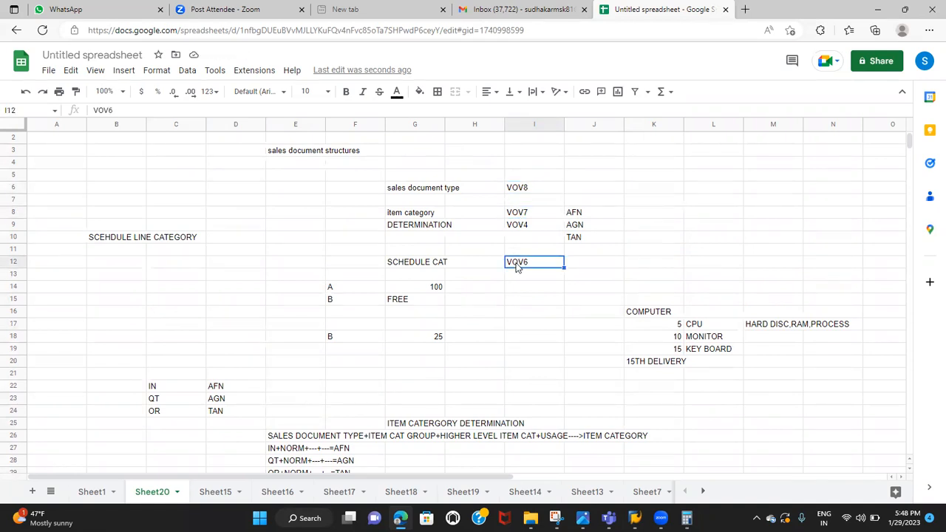
pyautogui.click(413, 228)
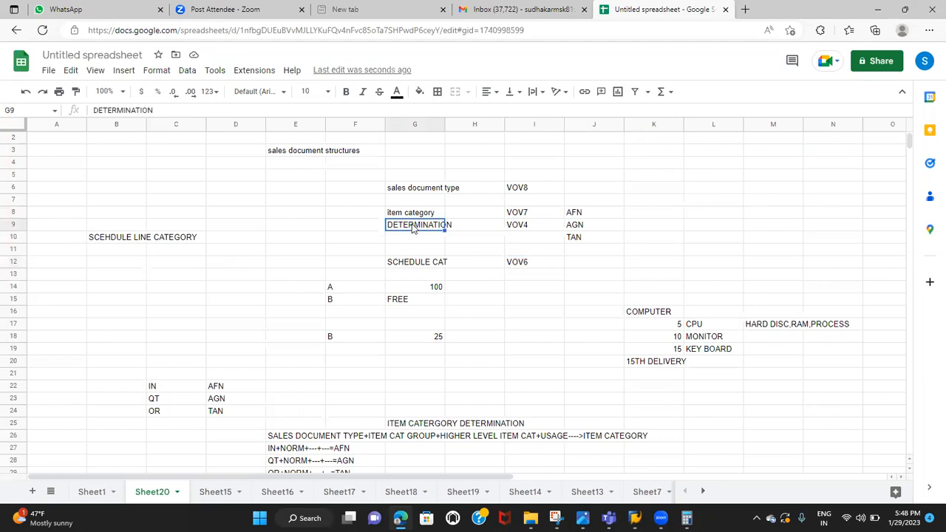
pyautogui.click(513, 228)
pyautogui.click(413, 278)
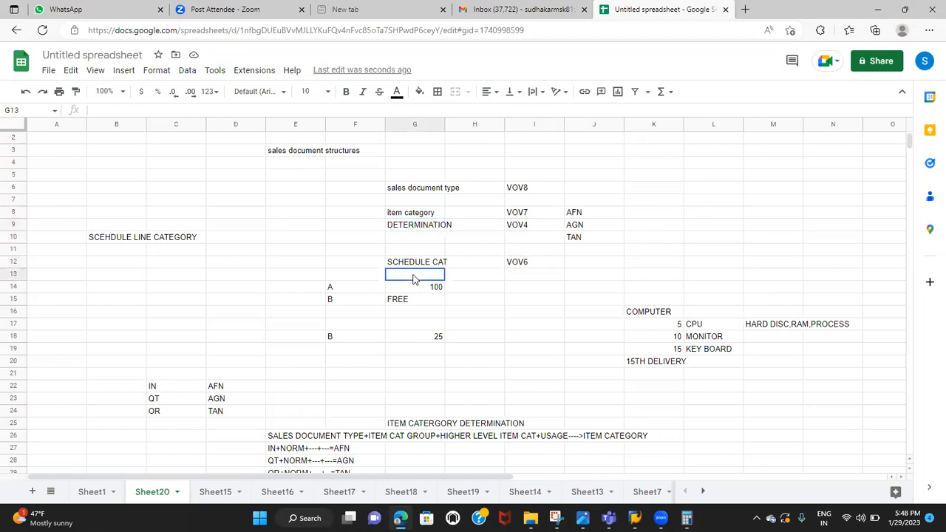
pyautogui.write('DETERMINATION')
pyautogui.press('Tab')
pyautogui.press('Tab')
pyautogui.write('VOV')
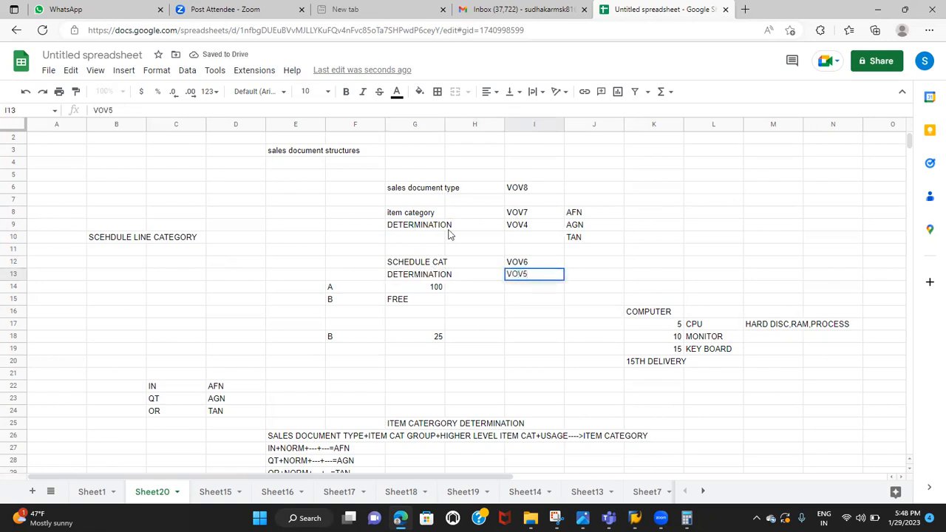
# Review the transaction codes for sales document type, item category, schedule category and both determinations in column I
pyautogui.click(523, 193)
pyautogui.click(518, 214)
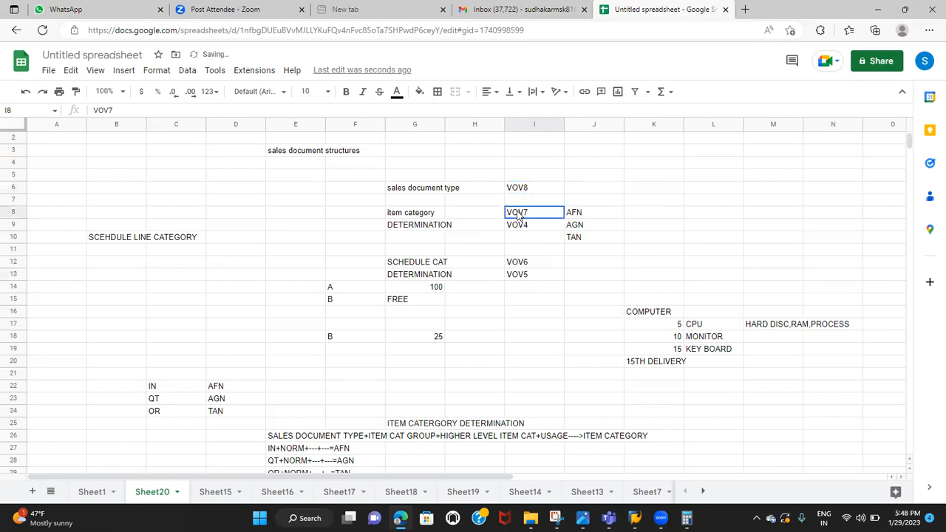
pyautogui.click(518, 262)
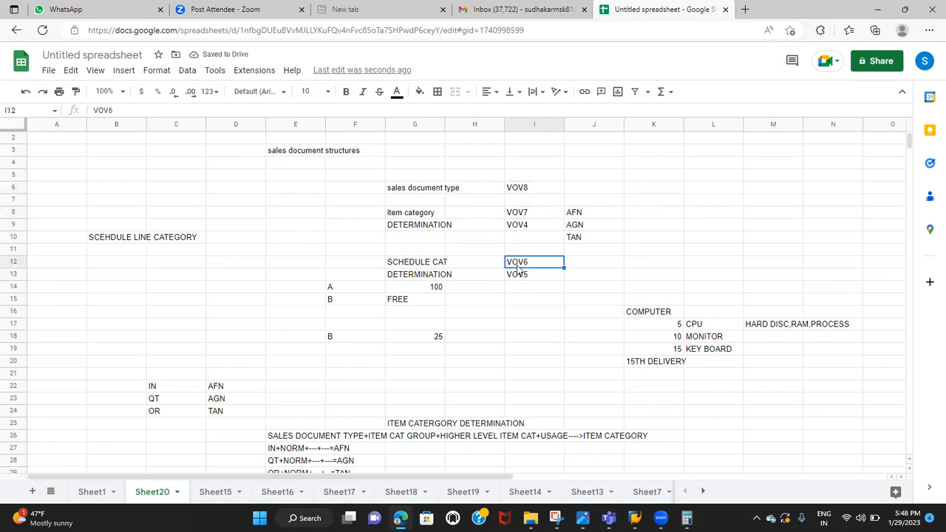
pyautogui.click(524, 229)
pyautogui.click(523, 276)
# Switch to the SAP Change Material window and open the SAP Customizing Implementation Guide through transaction SPRO
pyautogui.hotkey('alt', 'Tab')
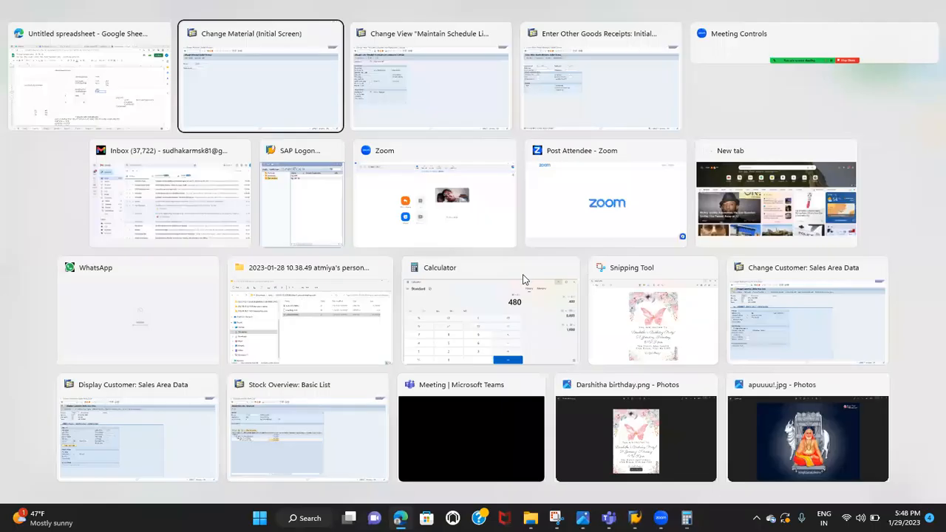
pyautogui.click(88, 32)
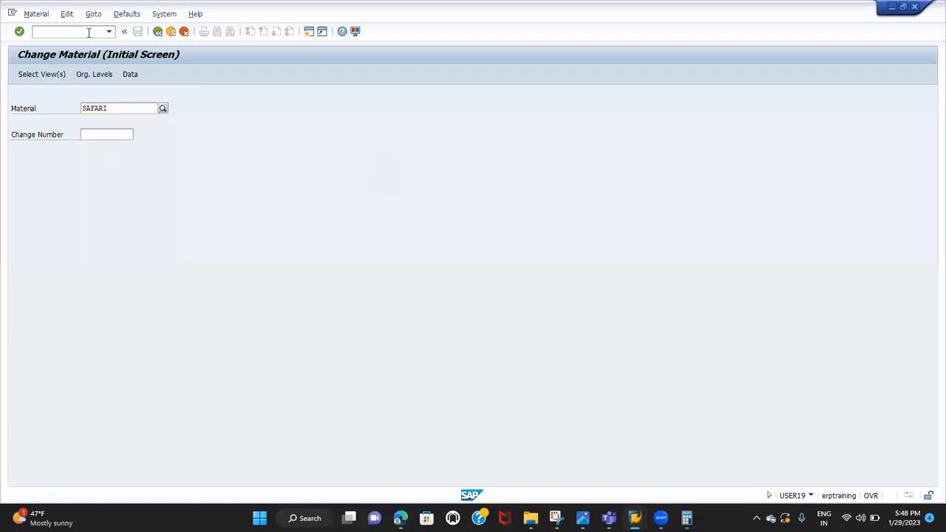
pyautogui.write('/NSPRPO')
pyautogui.press('Return')
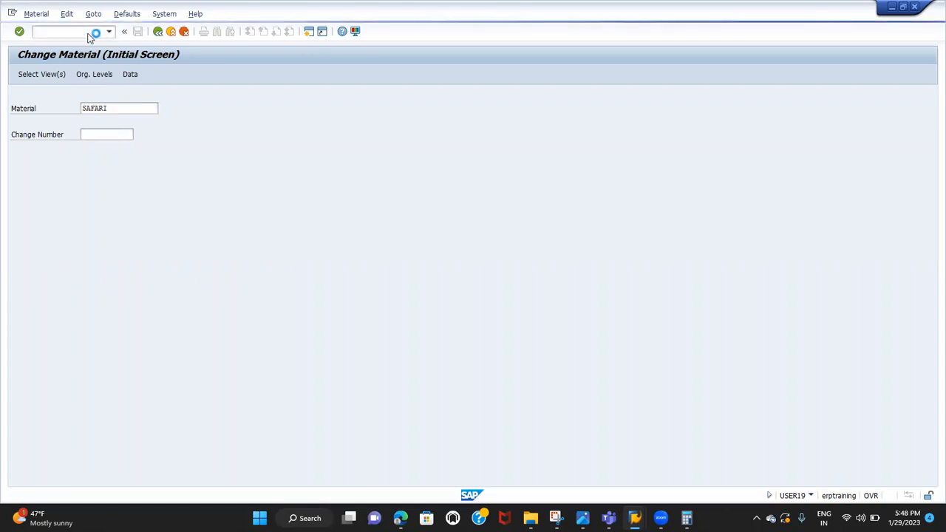
pyautogui.click(87, 74)
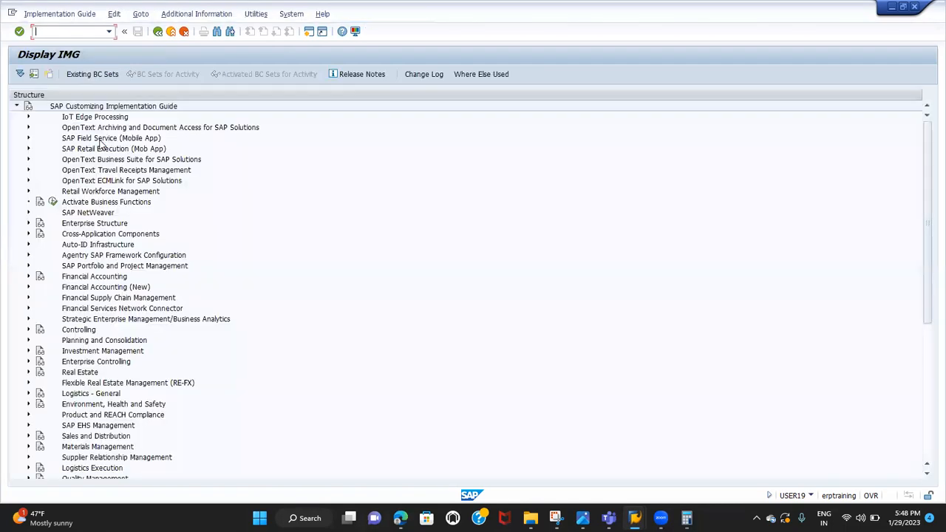
# Expand Sales and Distribution, Sales, Sales Documents and Schedule Lines, and open the Assign Schedule Line Categories activity
pyautogui.scroll(-1, 98, 348)
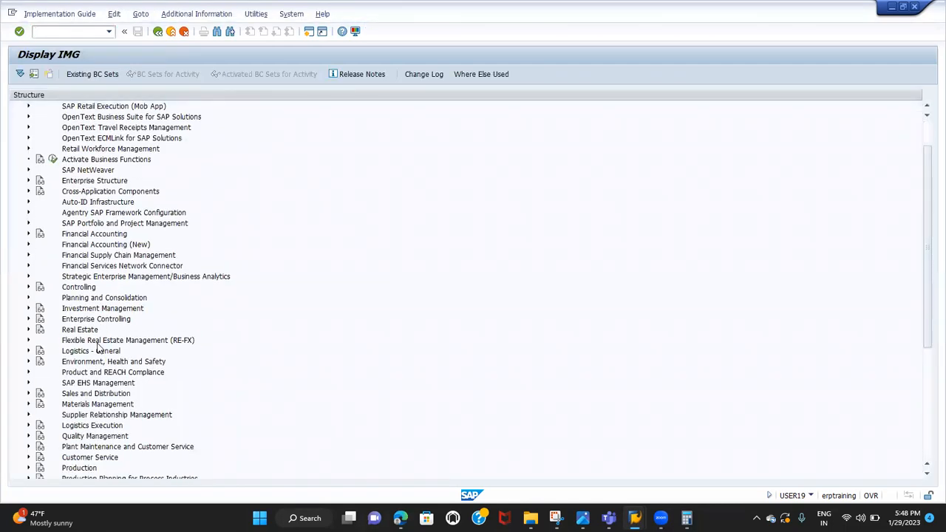
pyautogui.click(28, 396)
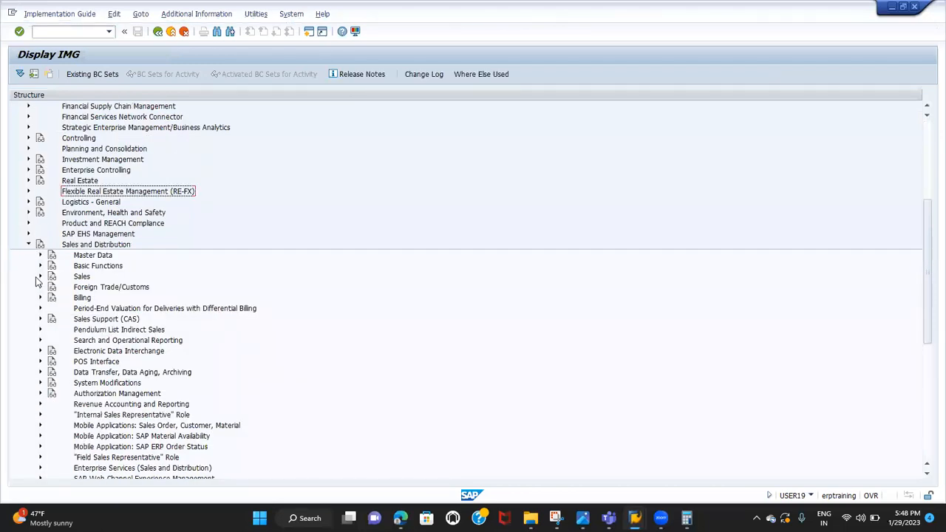
pyautogui.click(40, 276)
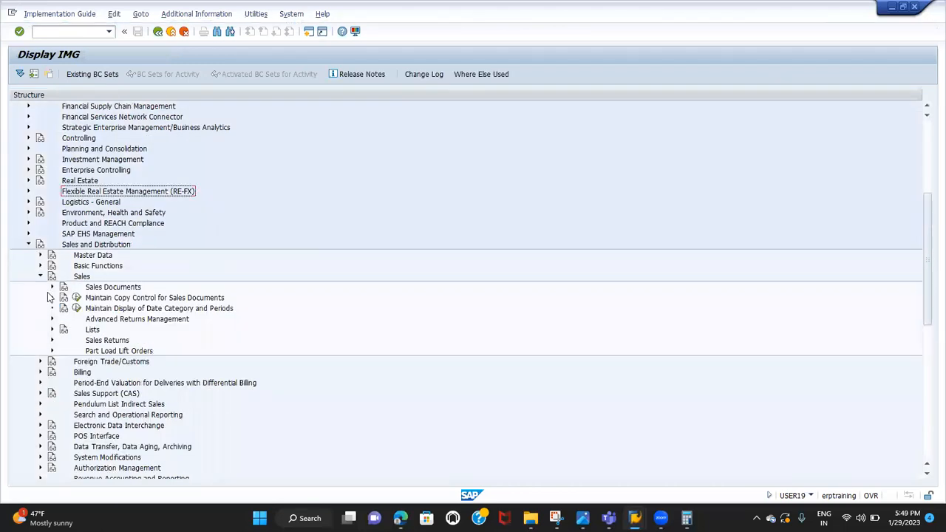
pyautogui.click(52, 287)
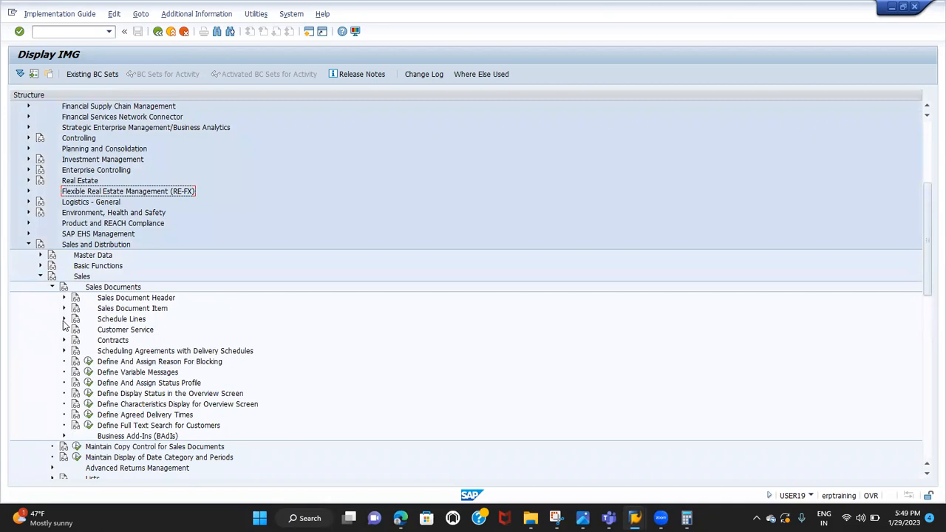
pyautogui.click(63, 319)
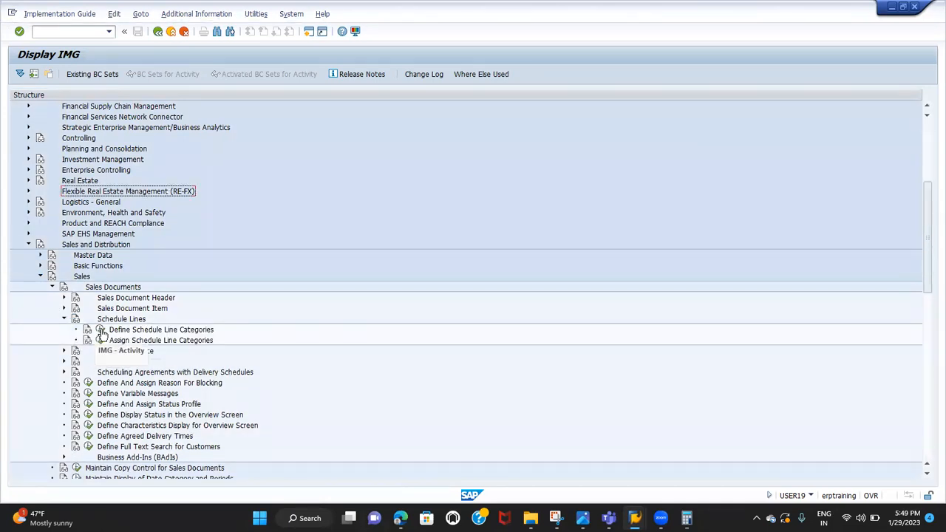
pyautogui.click(100, 340)
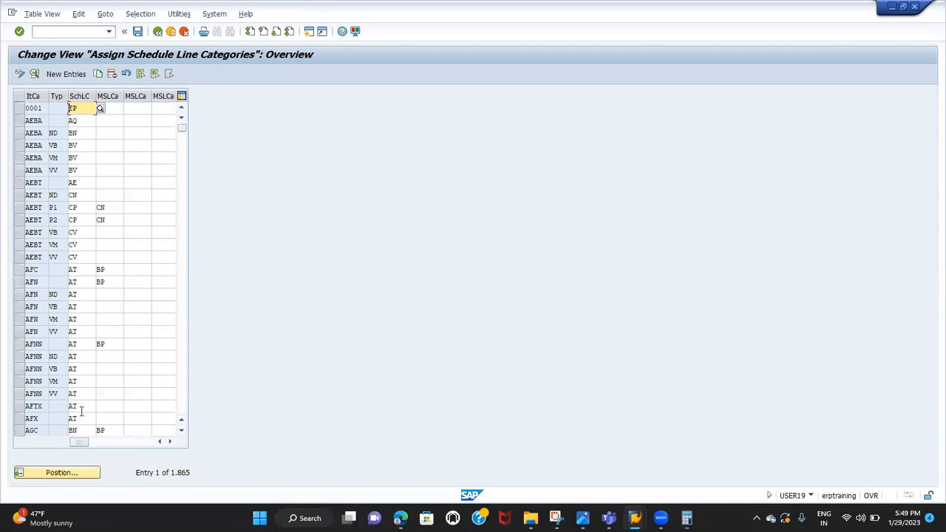
# Position the schedule line category assignments at item category TAN and select its row with MRP type PD
pyautogui.click(83, 473)
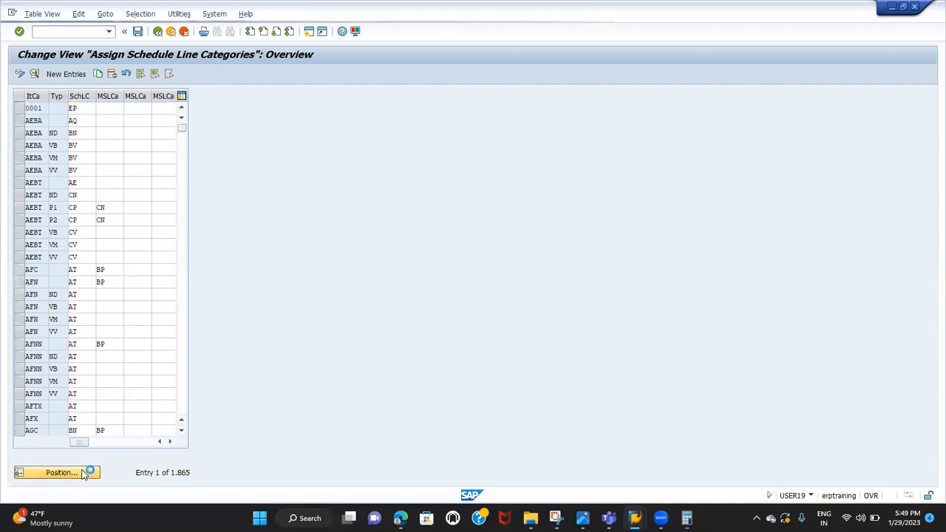
pyautogui.write('TAN')
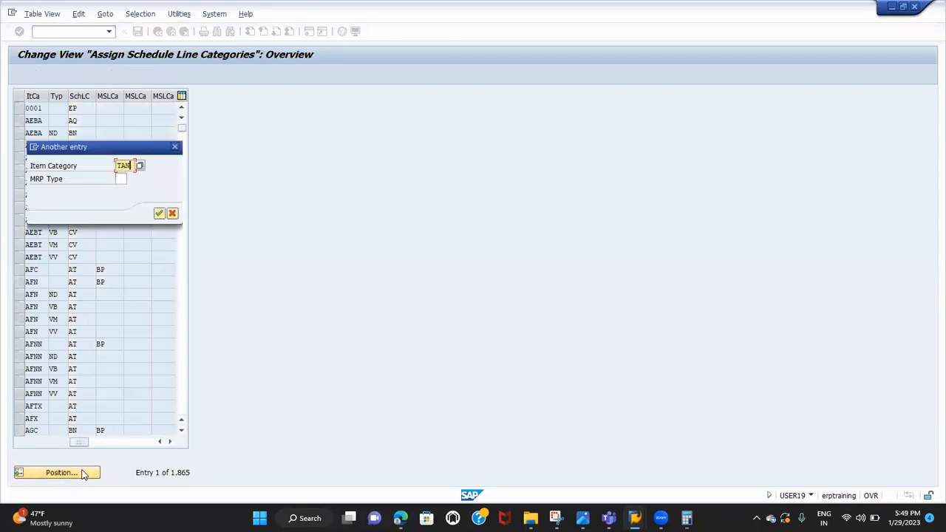
pyautogui.press('Tab')
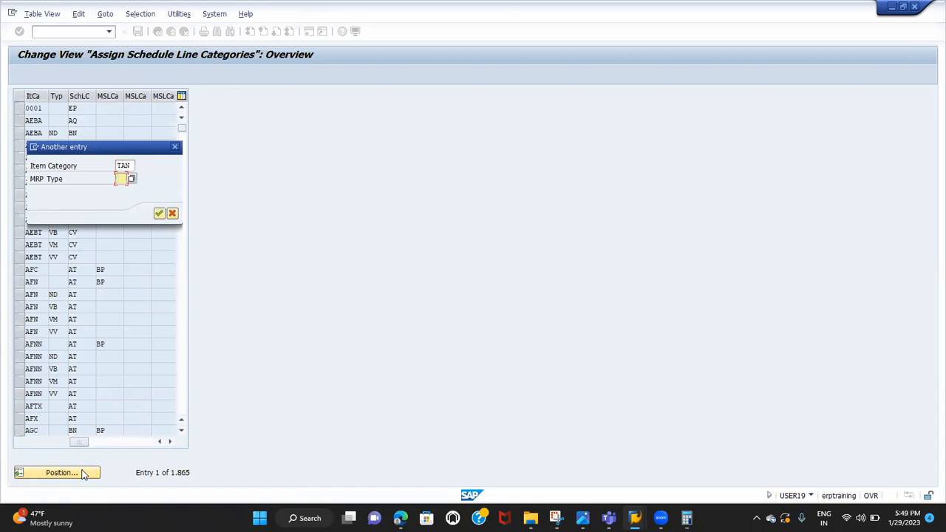
pyautogui.press('Return')
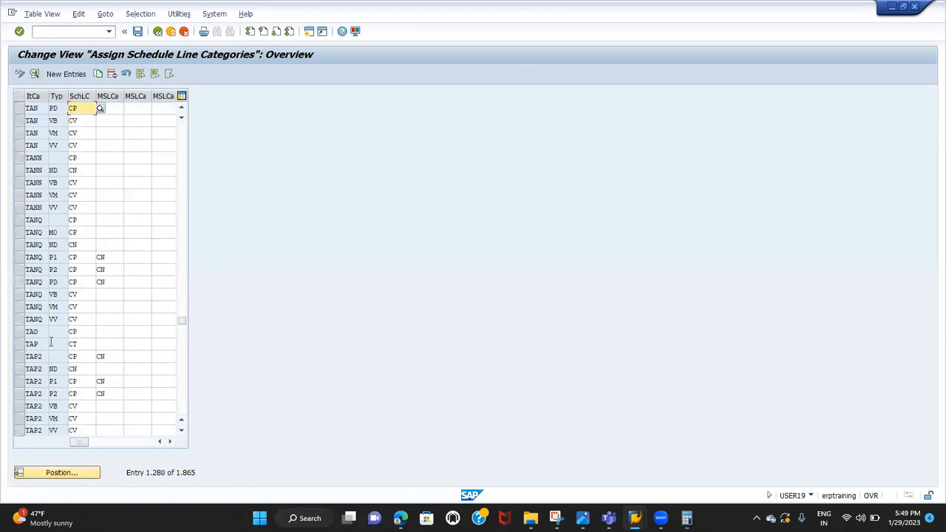
pyautogui.click(18, 108)
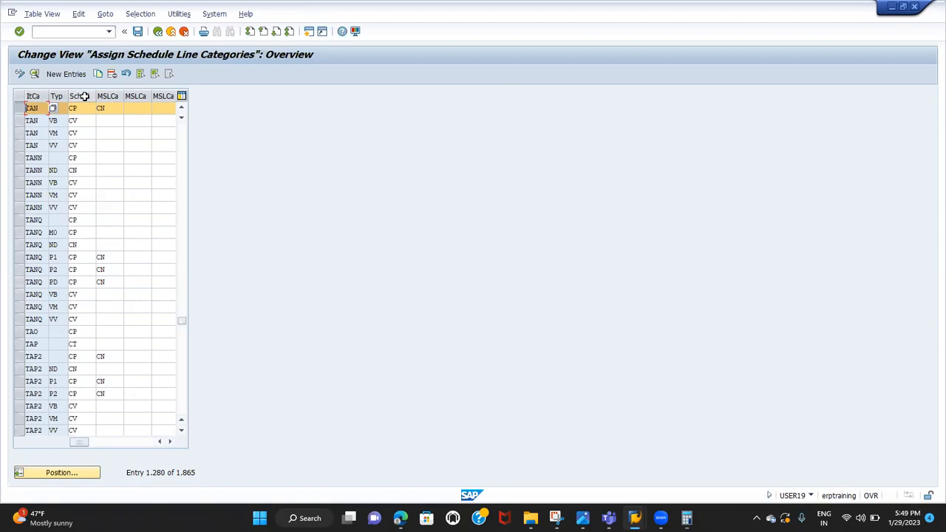
pyautogui.click(20, 74)
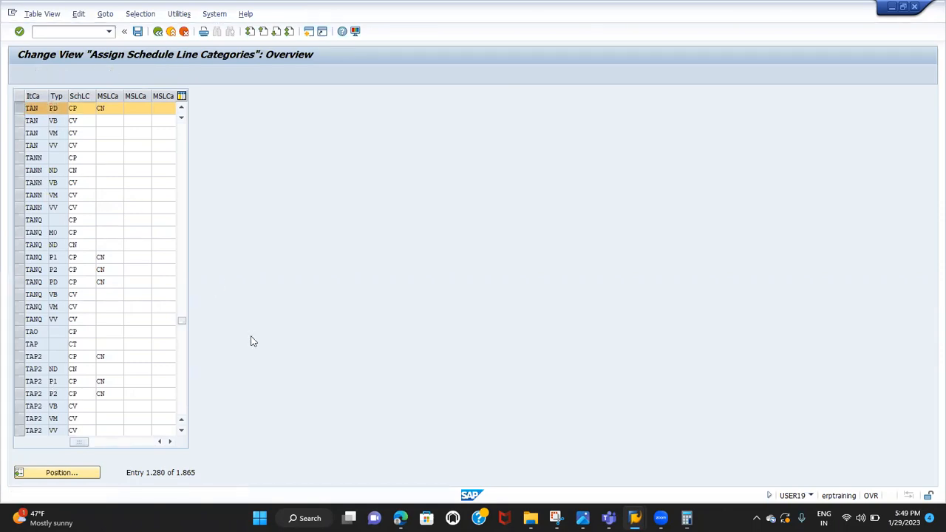
# Switch to the Google Sheets notes, add a new sheet and enter the heading "SPECIAL SALES ORDERS" in cell E2
pyautogui.click(400, 518)
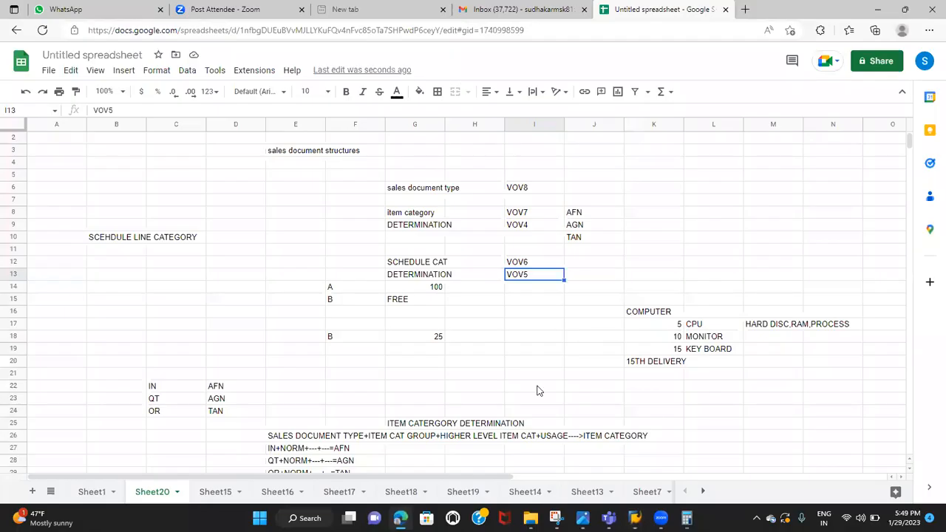
pyautogui.scroll(-2, 517, 377)
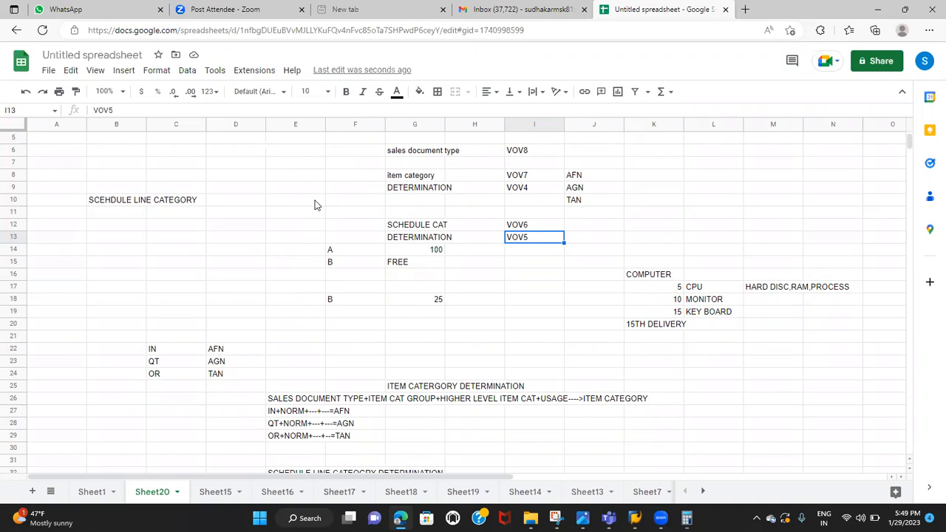
pyautogui.scroll(2, 315, 205)
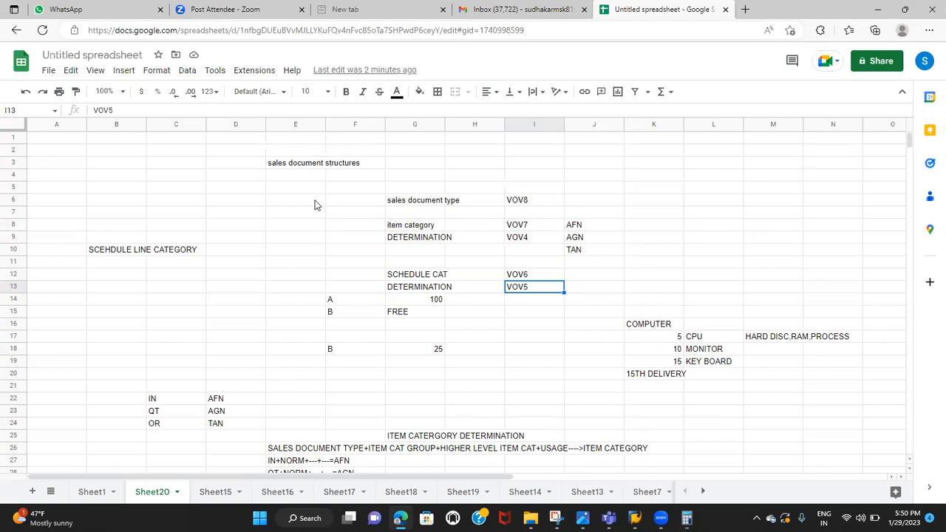
pyautogui.click(33, 492)
pyautogui.click(304, 152)
pyautogui.write('SPECI')
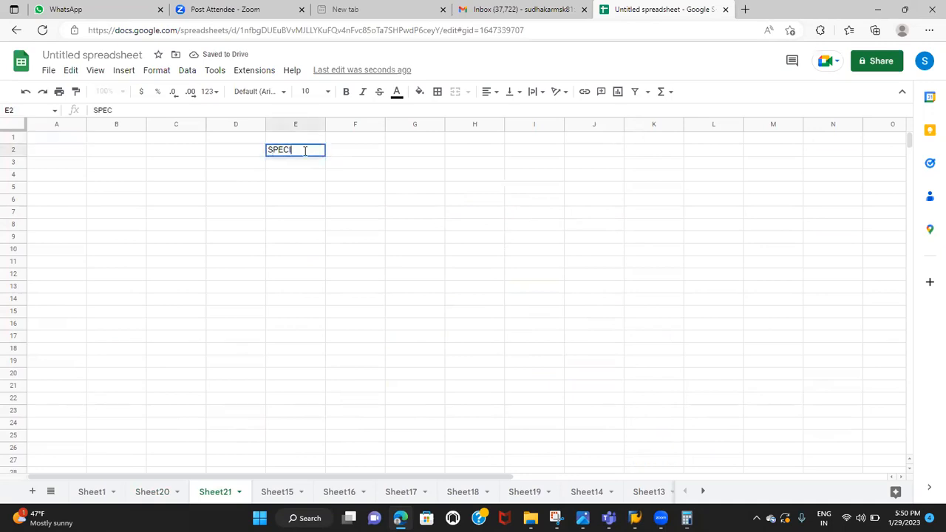
pyautogui.write('AL SALES ORD')
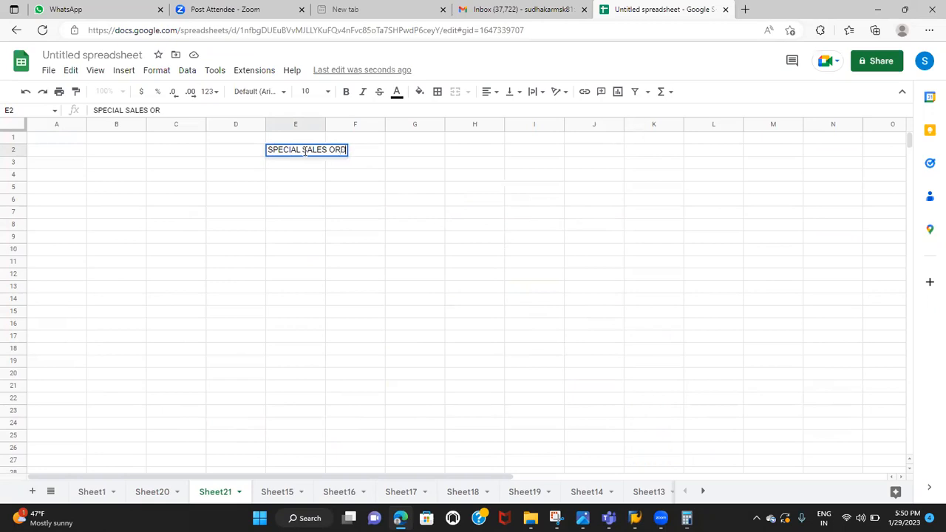
pyautogui.write('ERS')
# List "CASH SALES" in cell F4 and "RUSH ORDERS" in F5 under the special sales orders heading
pyautogui.click(352, 178)
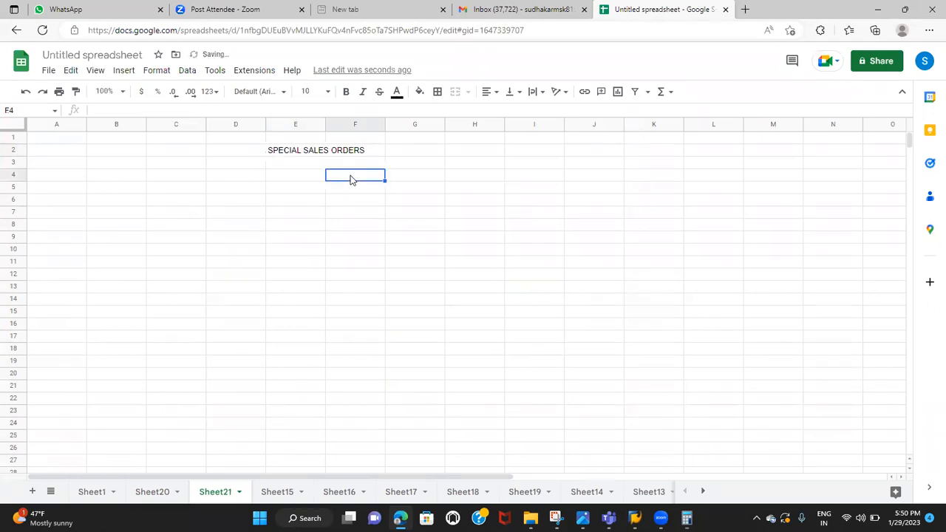
pyautogui.write('CASH SALES')
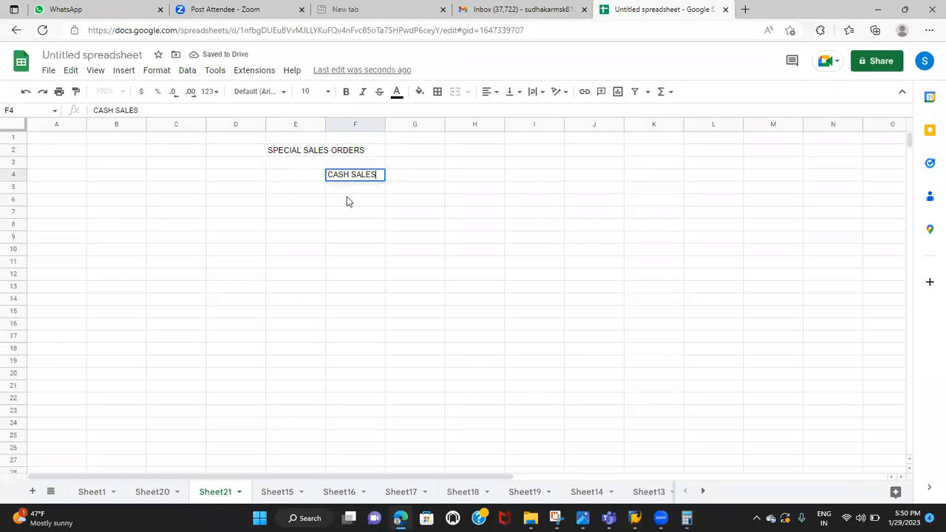
pyautogui.press('Return')
pyautogui.write('RUSHJ')
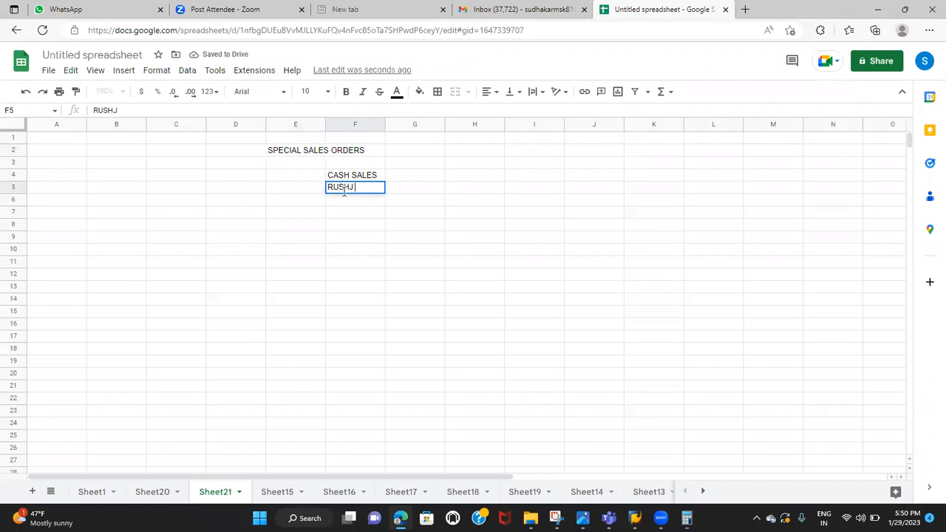
pyautogui.press('BackSpace')
pyautogui.write('ORDERS')
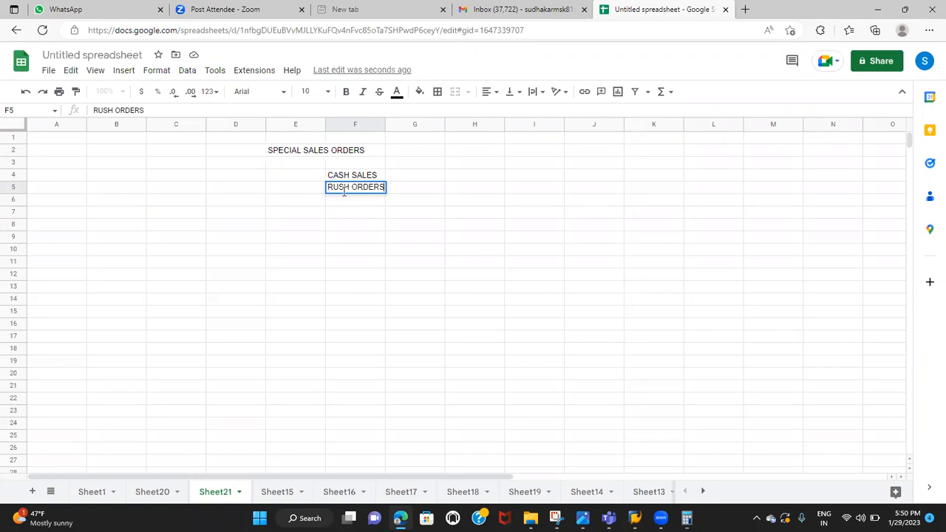
pyautogui.click(345, 178)
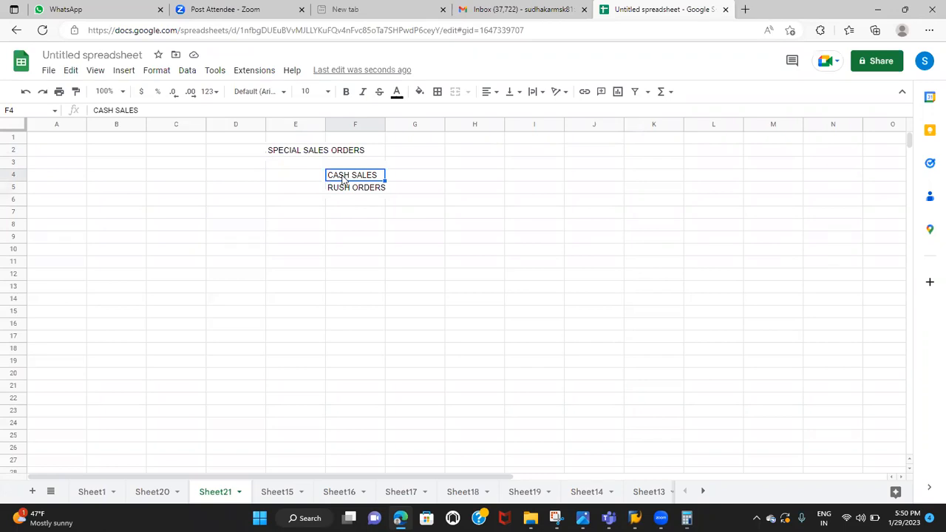
pyautogui.click(354, 189)
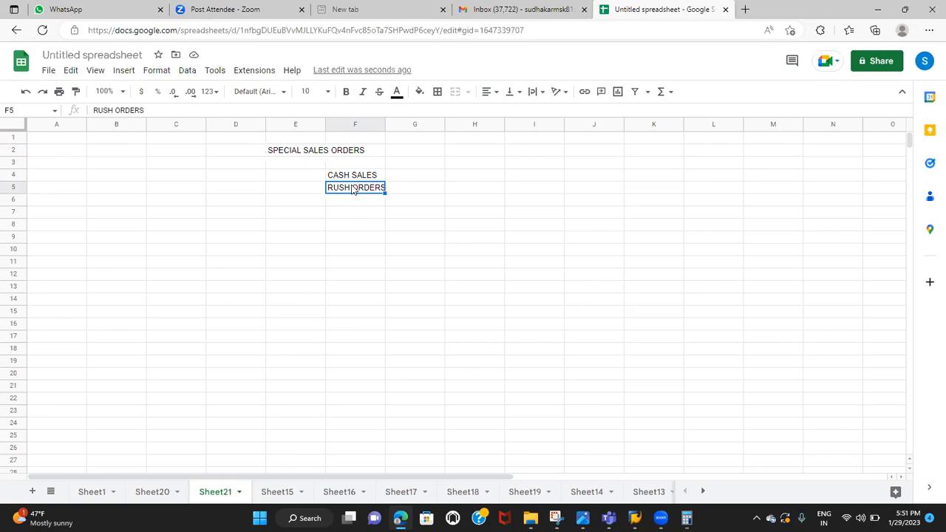
pyautogui.click(368, 179)
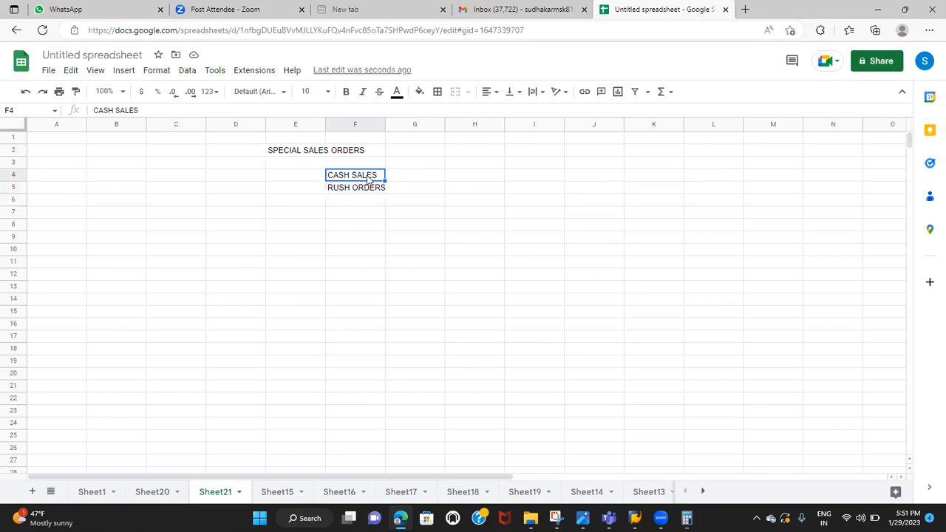
# Enter "COMPLAINTS" in cell E7 as a second heading and select the range E2:E7
pyautogui.click(311, 157)
pyautogui.click(290, 213)
pyautogui.write('COMPA')
pyautogui.press('BackSpace')
pyautogui.write('LAOI')
pyautogui.press('BackSpace')
pyautogui.press('BackSpace')
pyautogui.write('INTS')
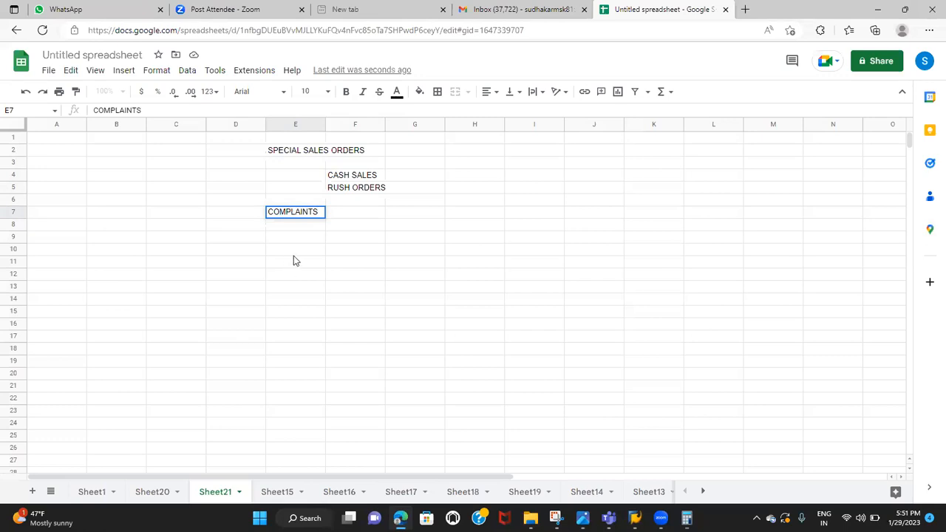
pyautogui.moveTo(293, 256); pyautogui.dragTo(296, 248)
pyautogui.click(303, 219)
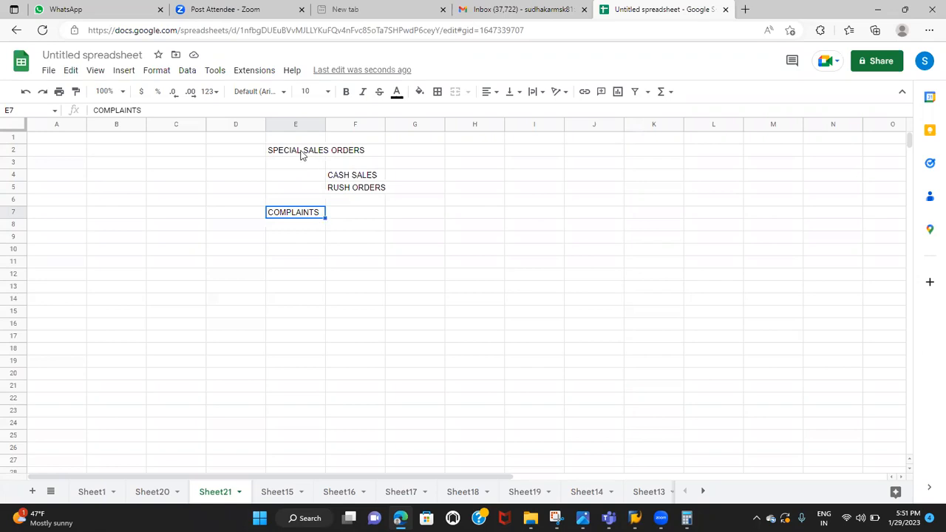
pyautogui.moveTo(301, 155); pyautogui.dragTo(303, 215)
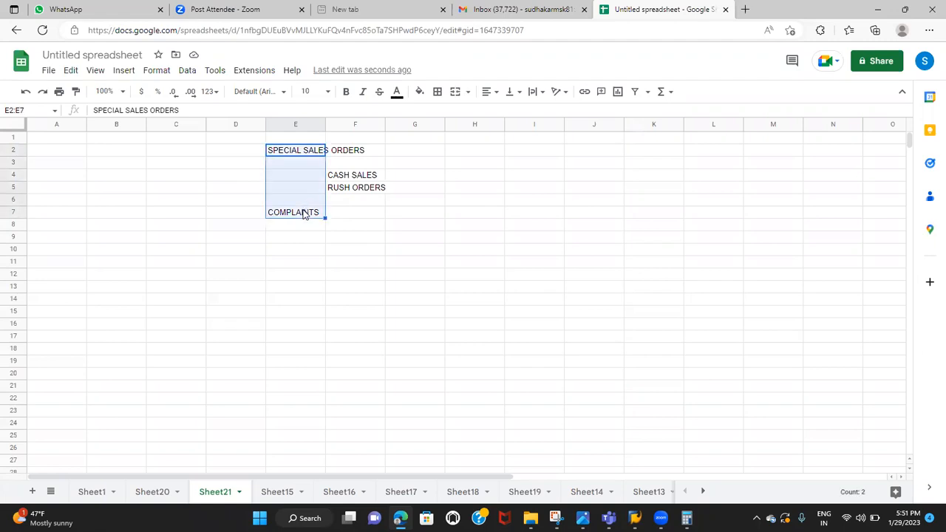